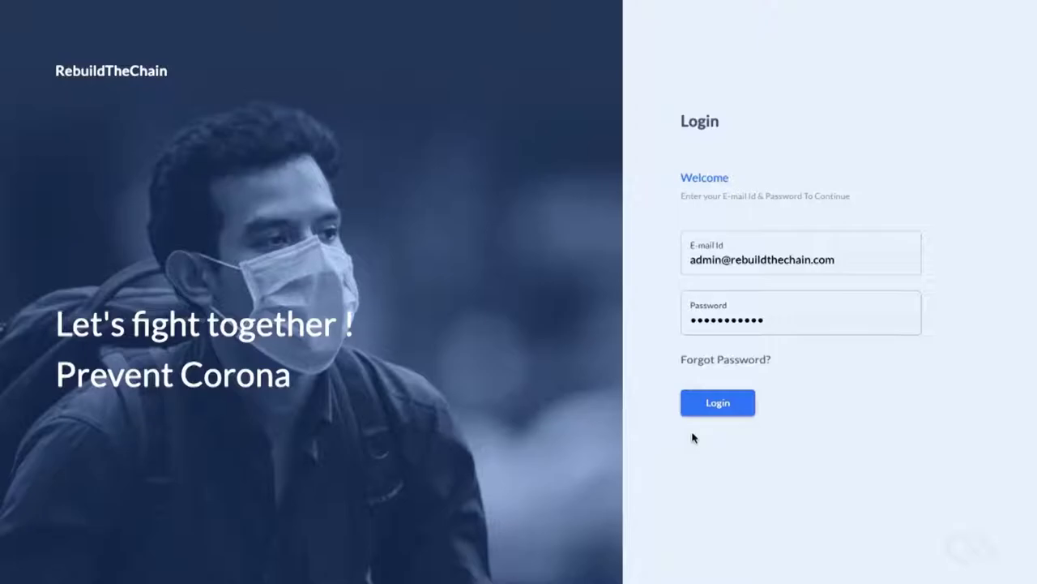
Step: Log in to the RebuildTheChain admin portal with the admin account's e-mail and password
{"action": "left_click", "coordinate": [710, 406]}
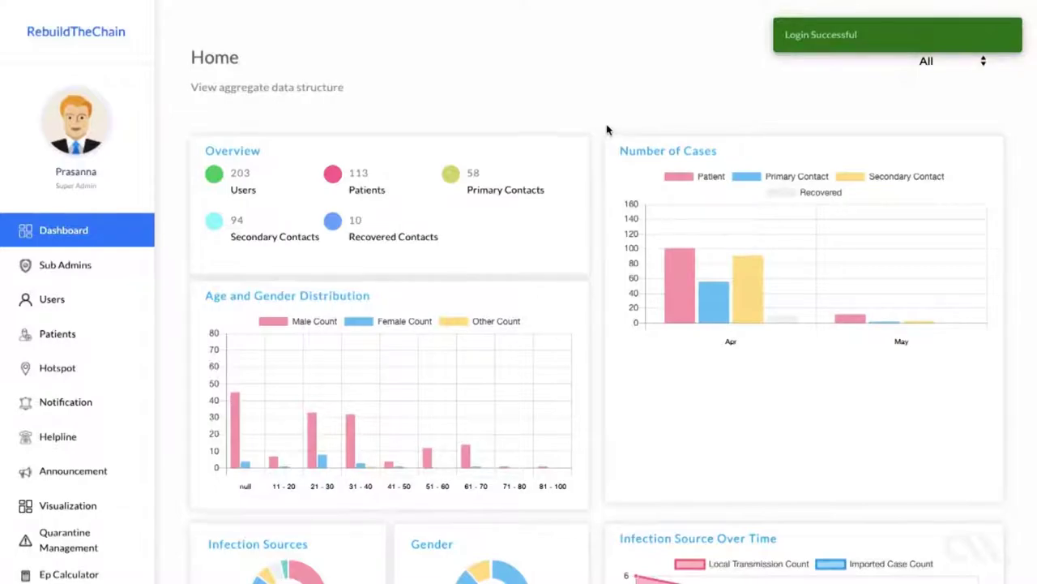
{"action": "scroll", "coordinate": [607, 130], "scroll_direction": "down", "scroll_amount": 1}
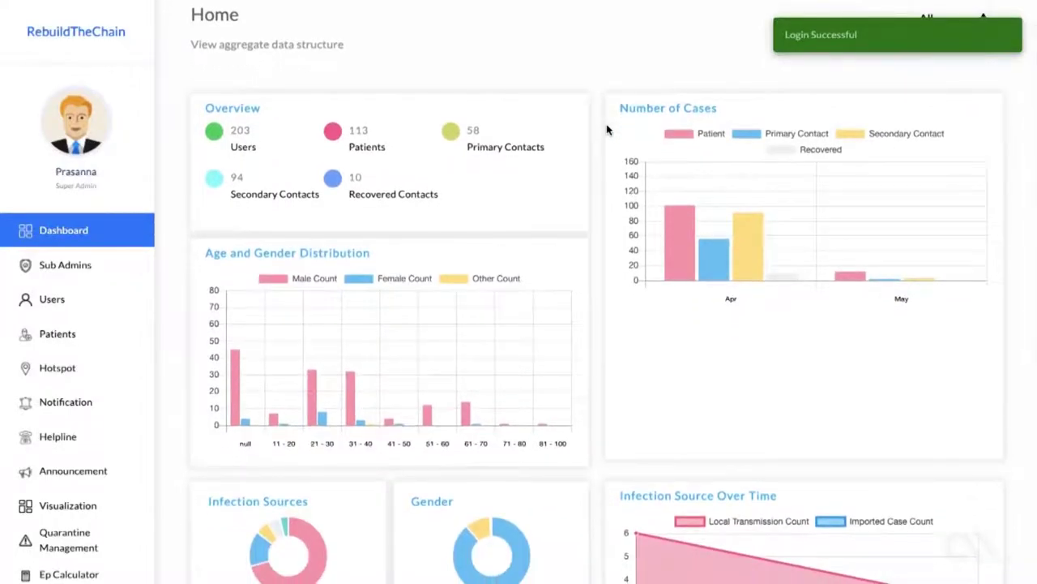
{"action": "scroll", "coordinate": [607, 129], "scroll_direction": "down", "scroll_amount": 2}
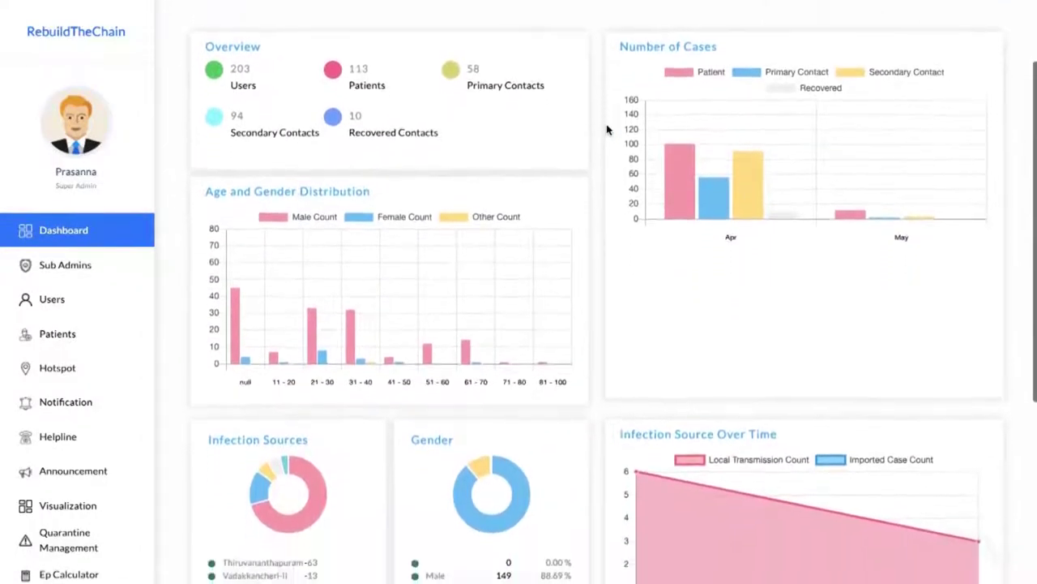
{"action": "scroll", "coordinate": [607, 130], "scroll_direction": "down", "scroll_amount": 3}
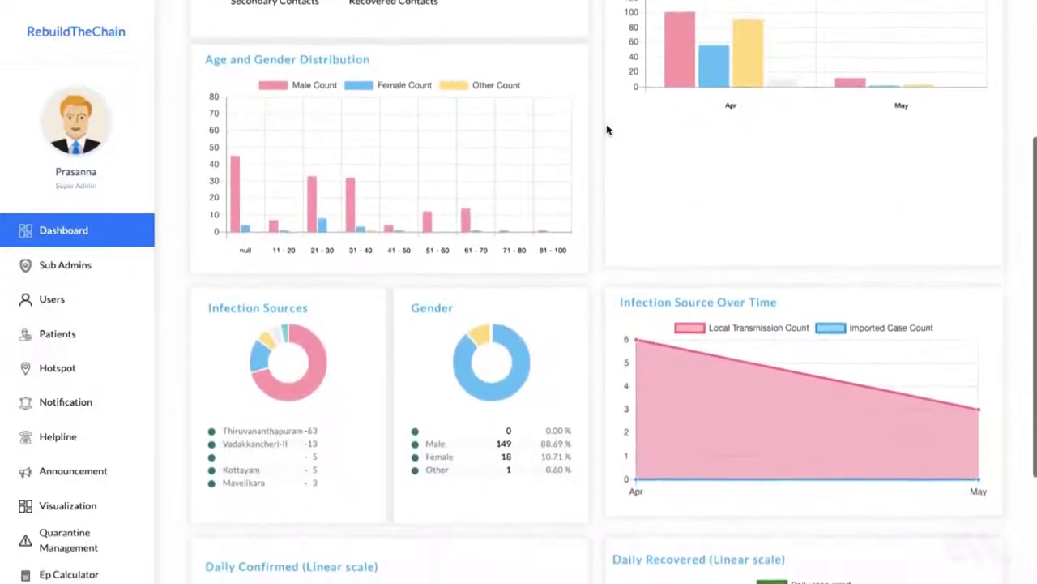
{"action": "scroll", "coordinate": [607, 129], "scroll_direction": "down", "scroll_amount": 3}
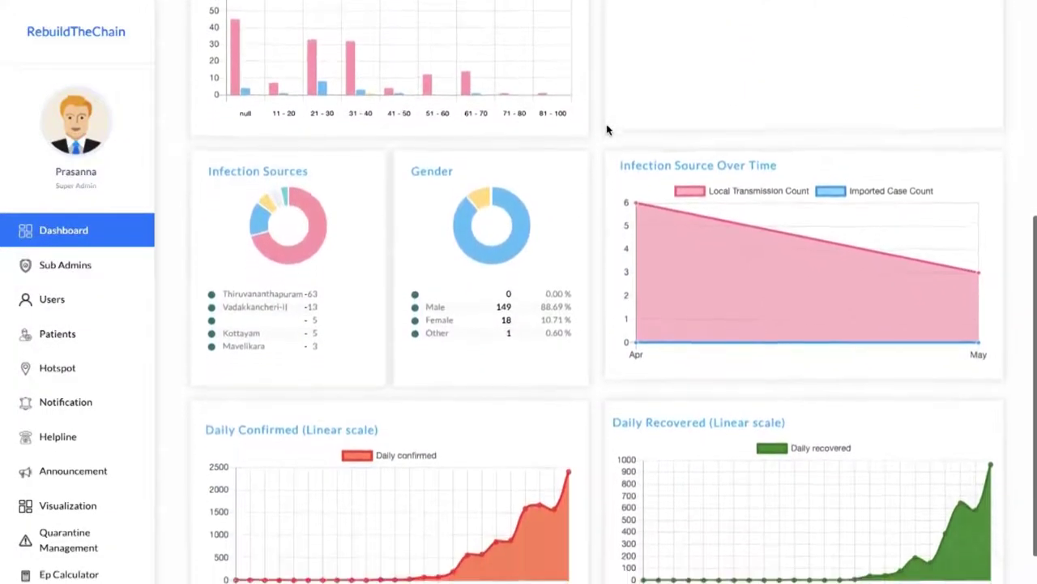
{"action": "scroll", "coordinate": [607, 129], "scroll_direction": "down", "scroll_amount": 1}
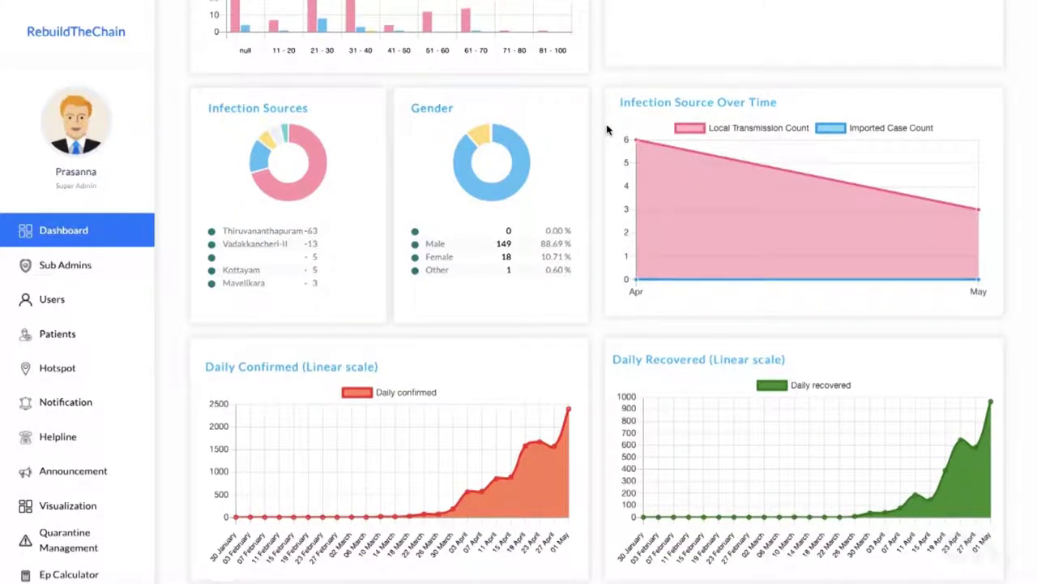
{"action": "scroll", "coordinate": [607, 130], "scroll_direction": "up", "scroll_amount": 7}
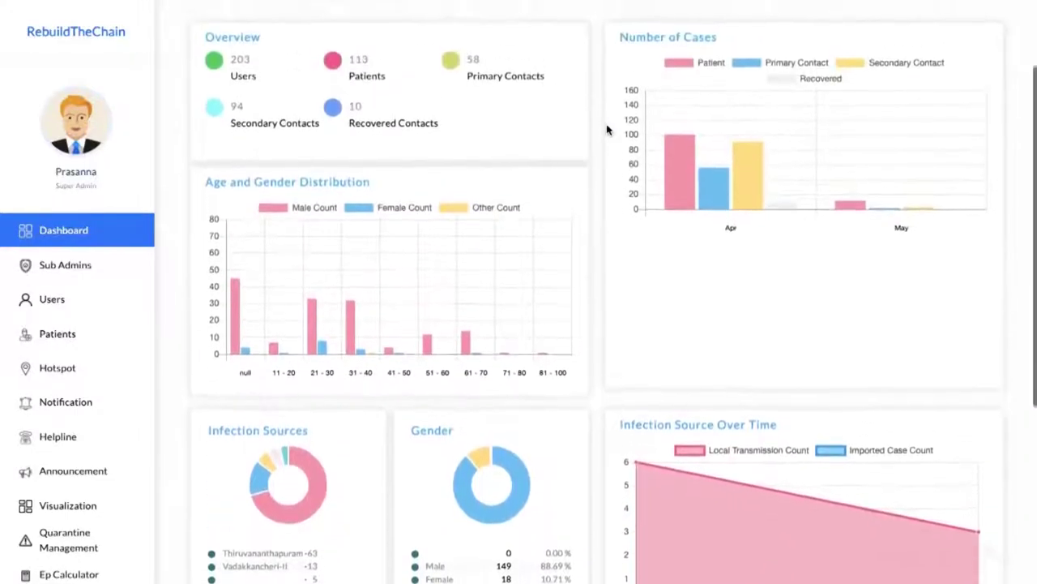
{"action": "scroll", "coordinate": [607, 129], "scroll_direction": "up", "scroll_amount": 2}
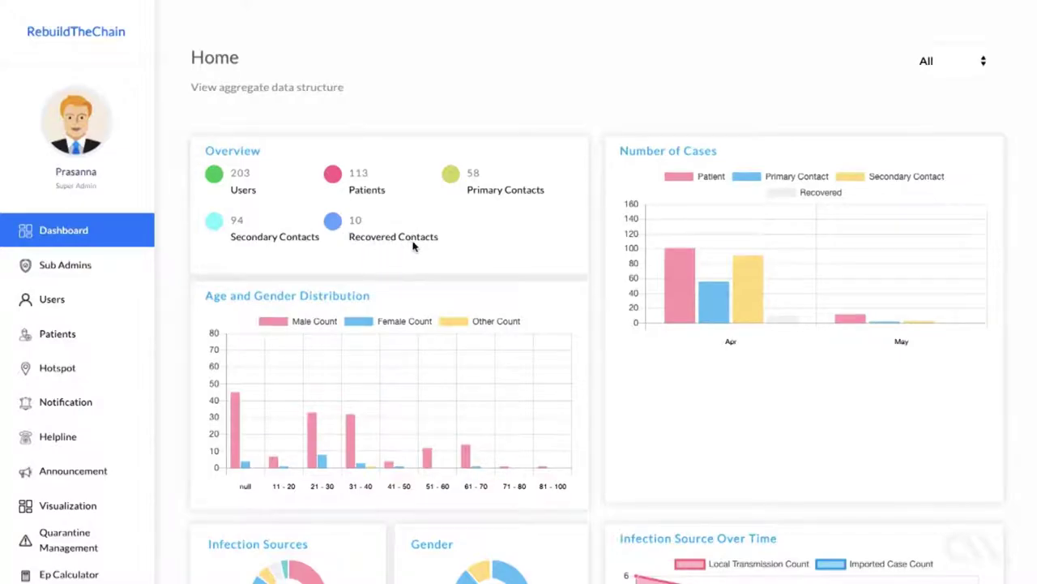
{"action": "scroll", "coordinate": [512, 236], "scroll_direction": "down", "scroll_amount": 1}
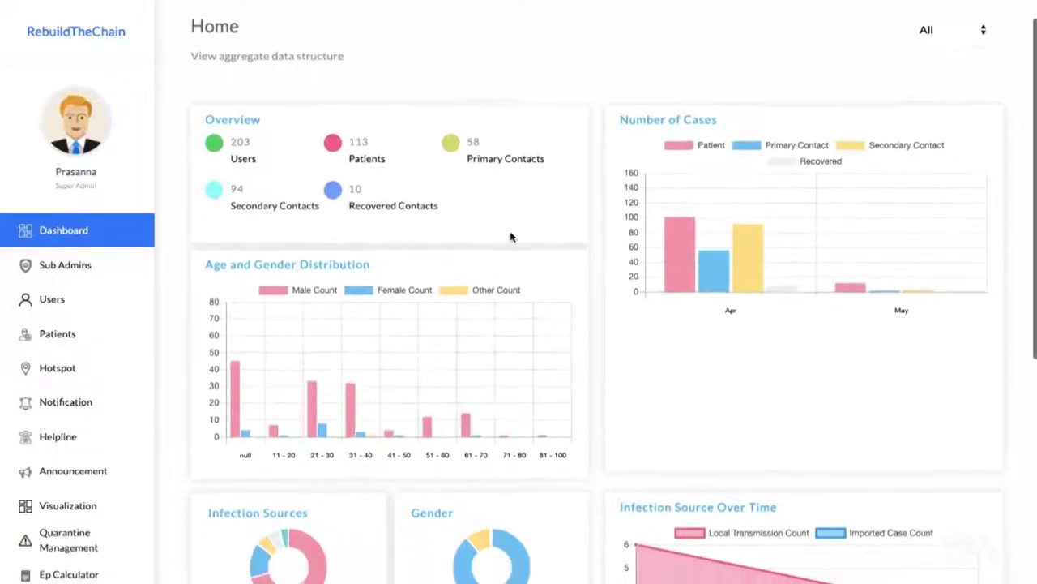
{"action": "scroll", "coordinate": [511, 237], "scroll_direction": "down", "scroll_amount": 2}
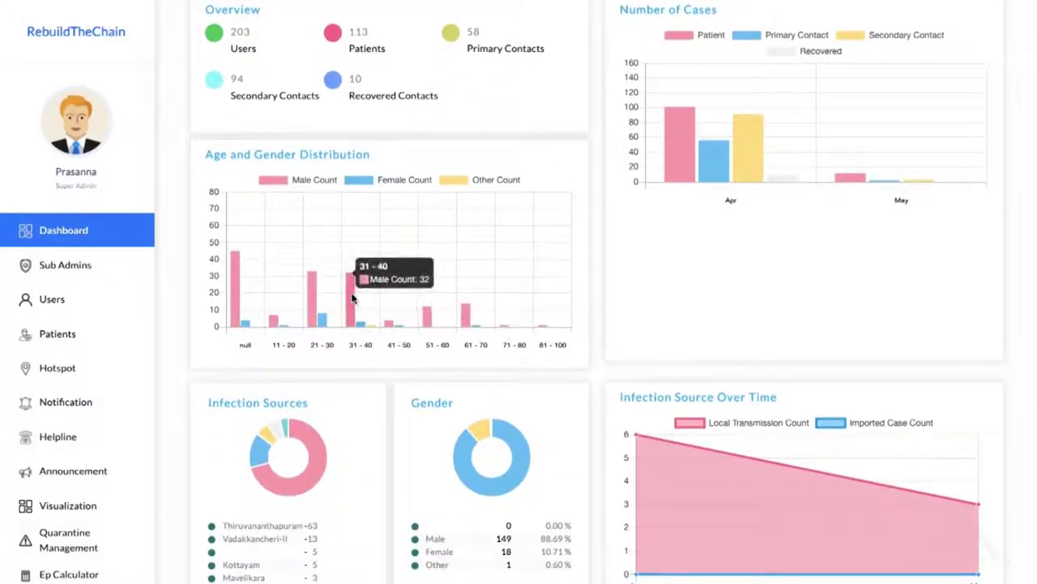
{"action": "mouse_move", "coordinate": [362, 326]}
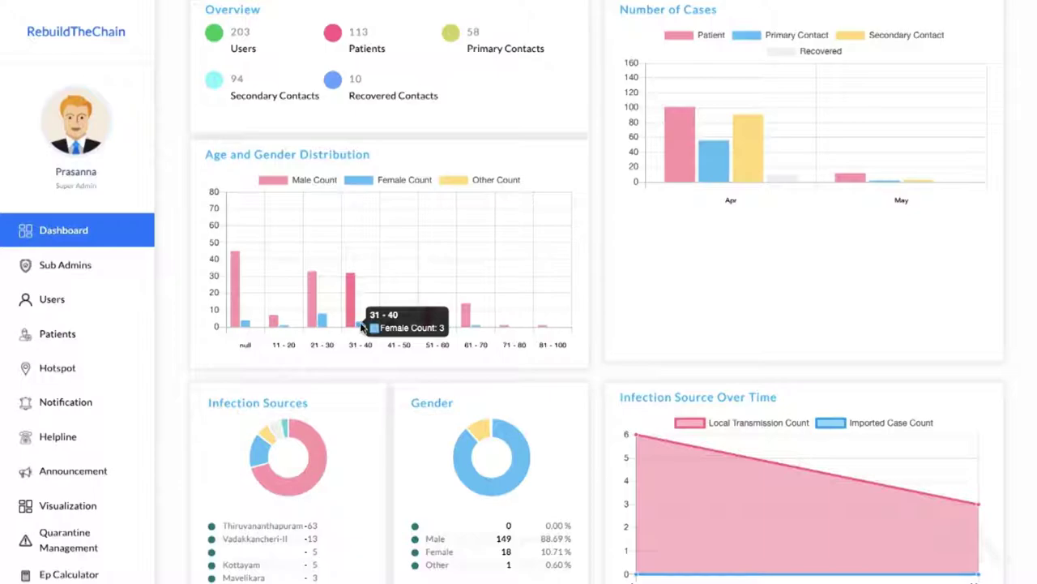
{"action": "mouse_move", "coordinate": [466, 322]}
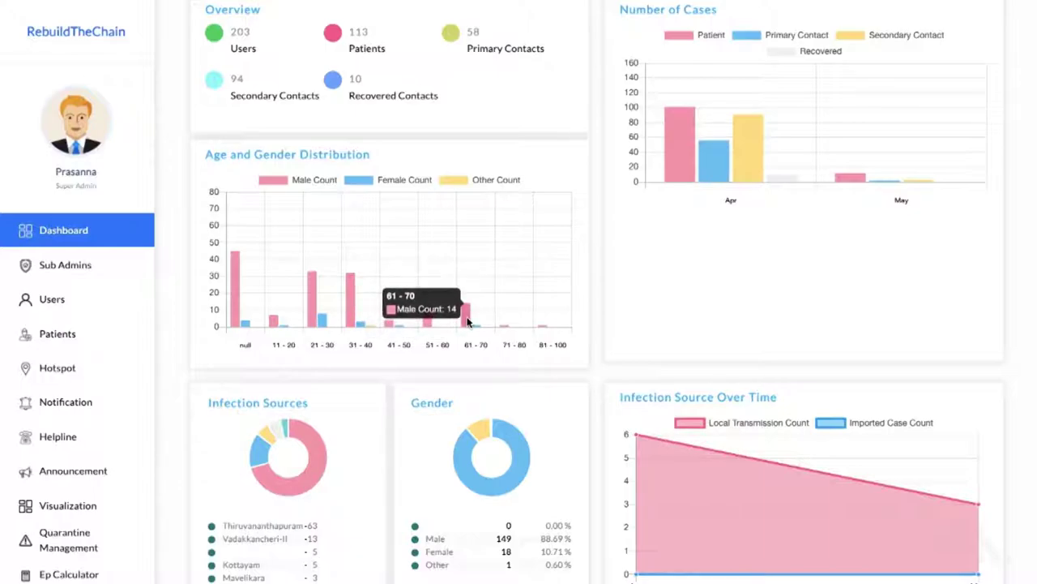
{"action": "scroll", "coordinate": [467, 321], "scroll_direction": "up", "scroll_amount": 2}
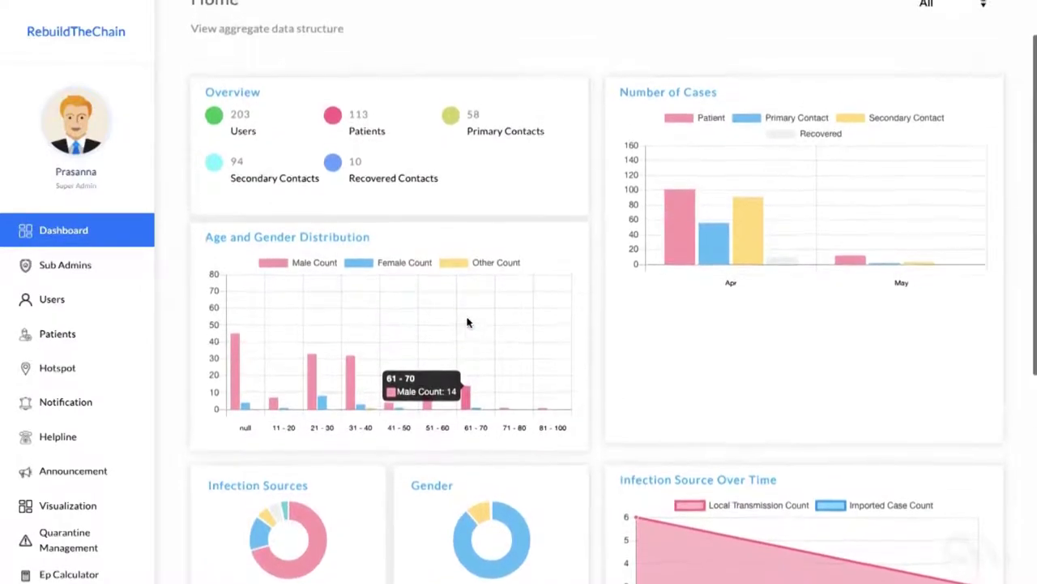
{"action": "mouse_move", "coordinate": [707, 244]}
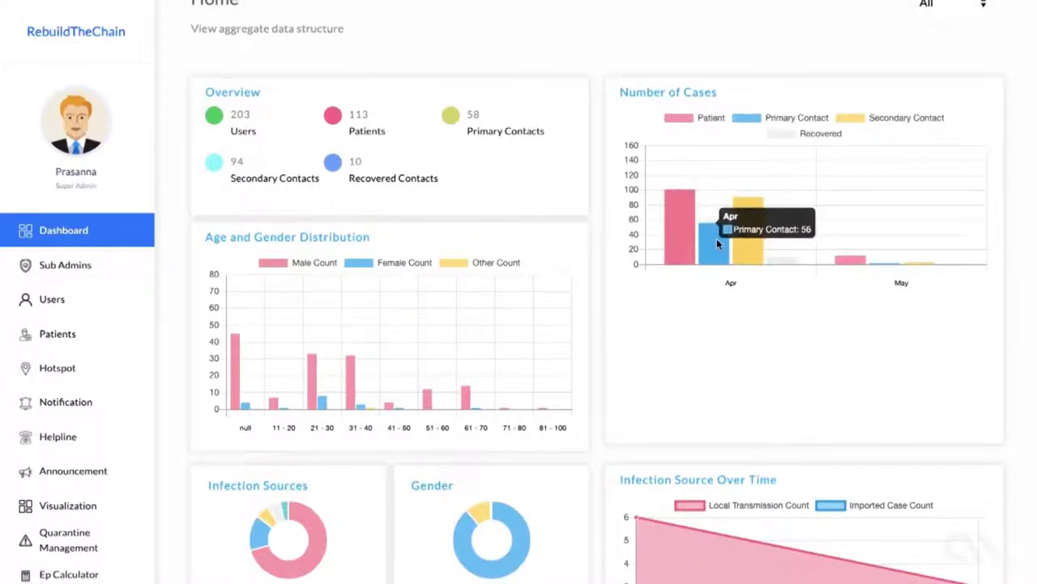
{"action": "mouse_move", "coordinate": [746, 243]}
{"action": "mouse_move", "coordinate": [794, 263]}
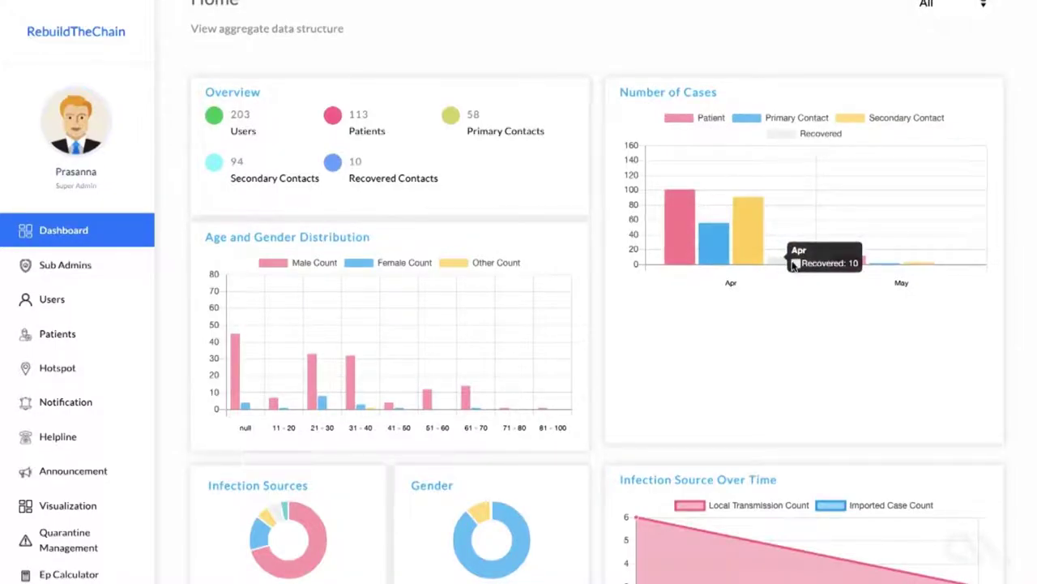
{"action": "scroll", "coordinate": [785, 315], "scroll_direction": "up", "scroll_amount": 1}
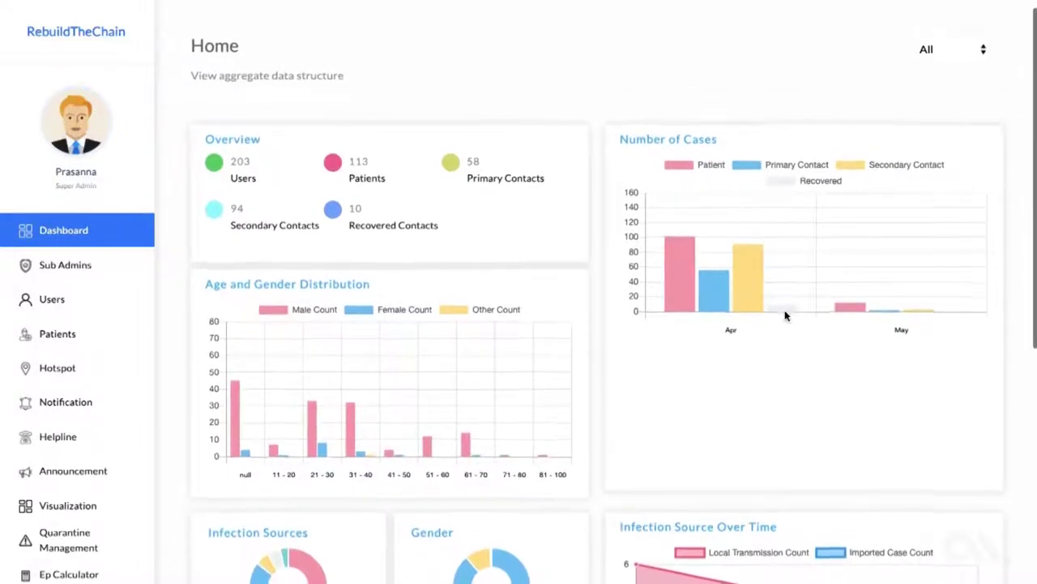
{"action": "scroll", "coordinate": [786, 315], "scroll_direction": "down", "scroll_amount": 1}
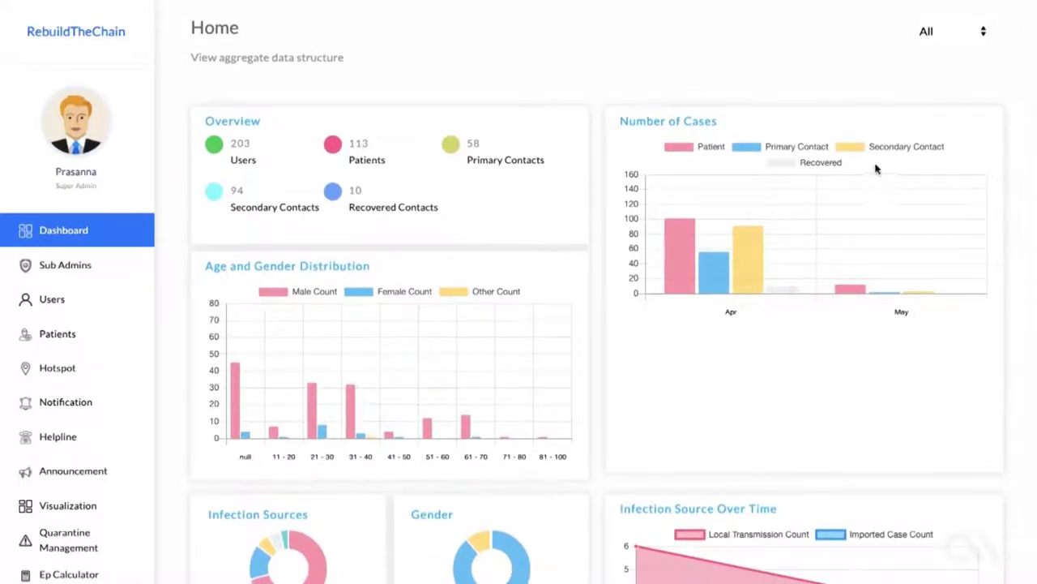
{"action": "scroll", "coordinate": [814, 183], "scroll_direction": "down", "scroll_amount": 4}
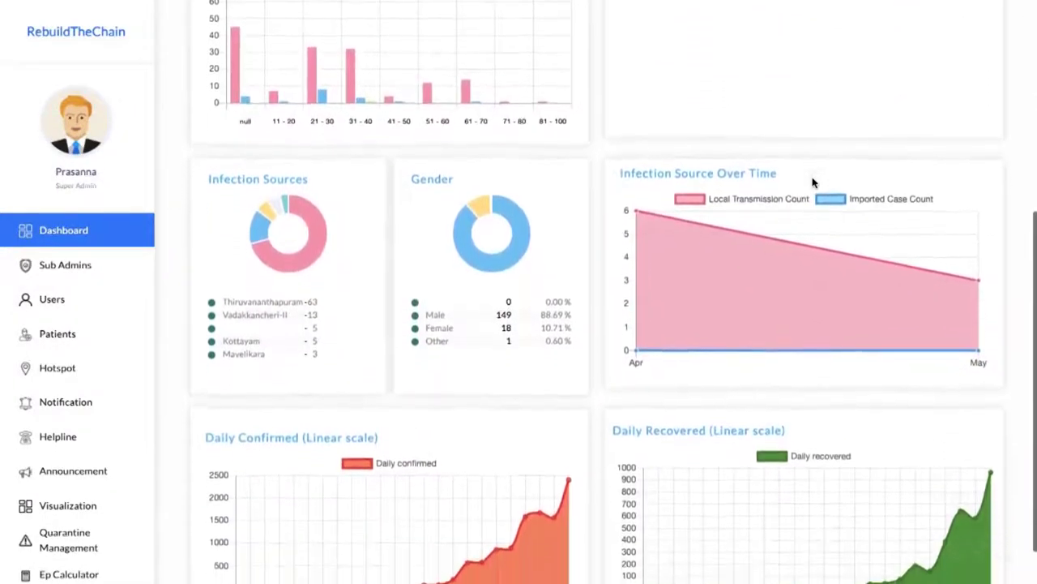
{"action": "scroll", "coordinate": [813, 184], "scroll_direction": "down", "scroll_amount": 1}
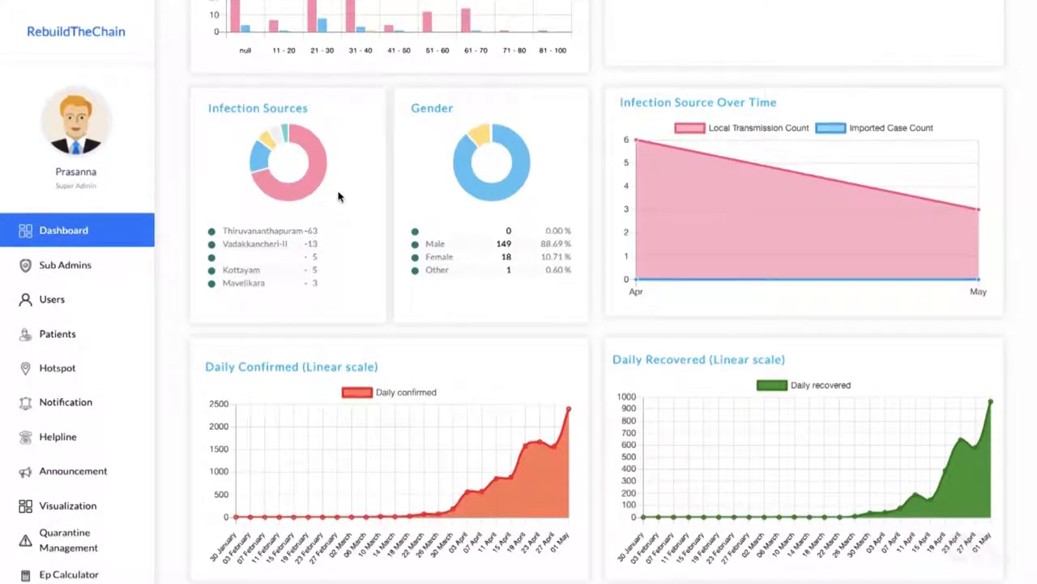
{"action": "mouse_move", "coordinate": [294, 188]}
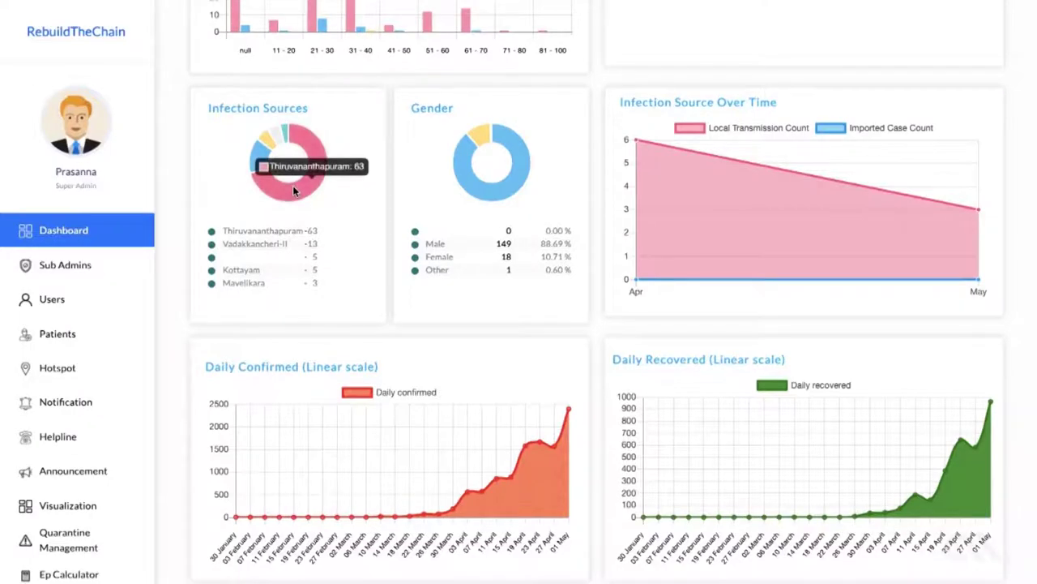
{"action": "mouse_move", "coordinate": [254, 161]}
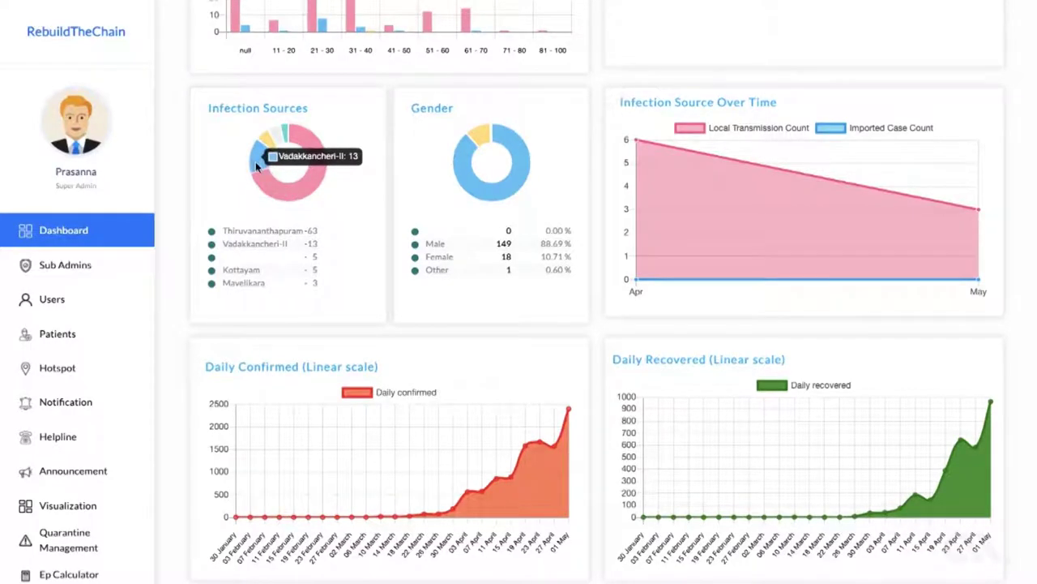
{"action": "mouse_move", "coordinate": [264, 143]}
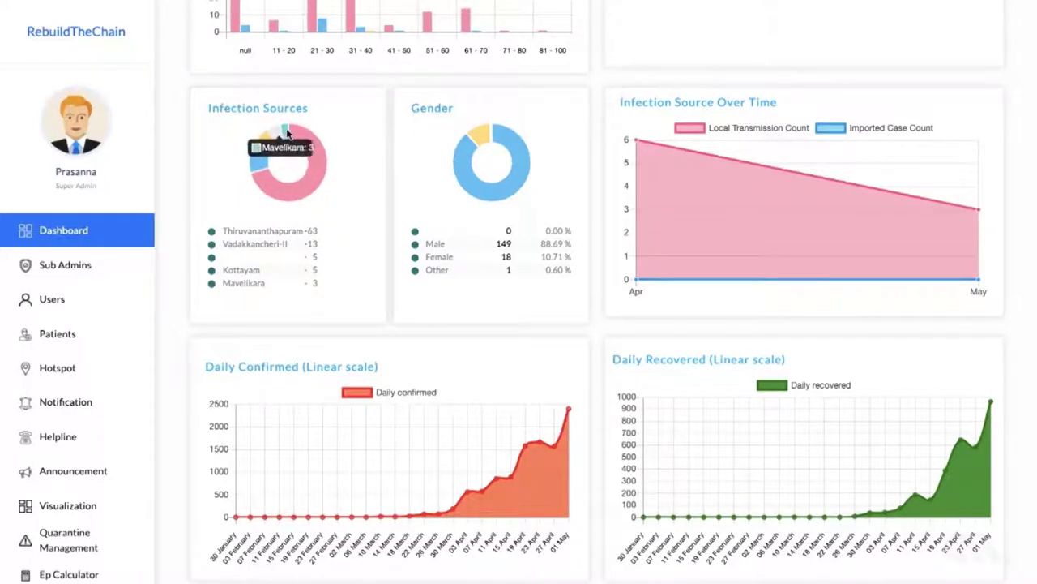
{"action": "mouse_move", "coordinate": [291, 133]}
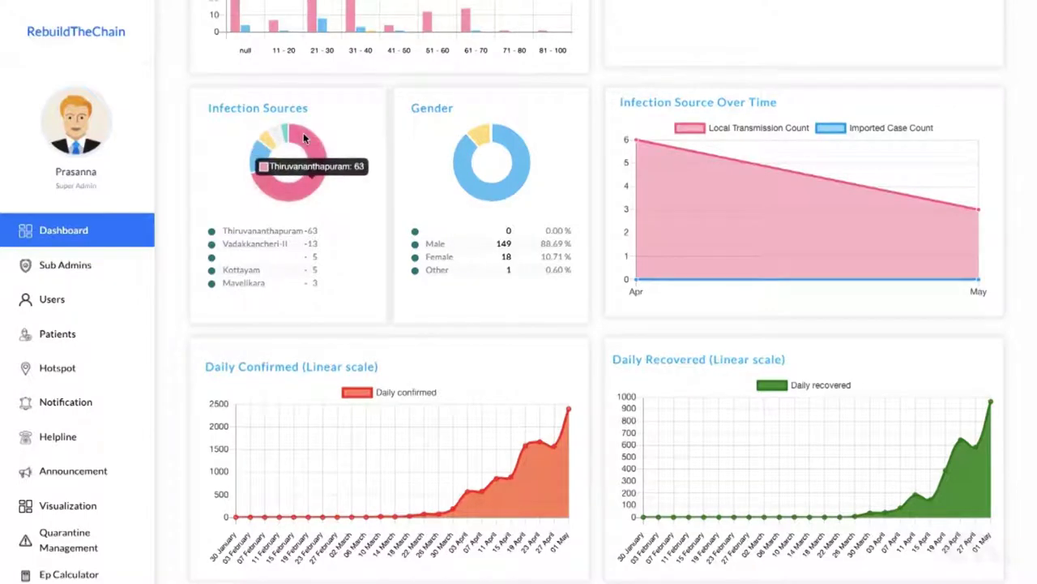
{"action": "mouse_move", "coordinate": [457, 165]}
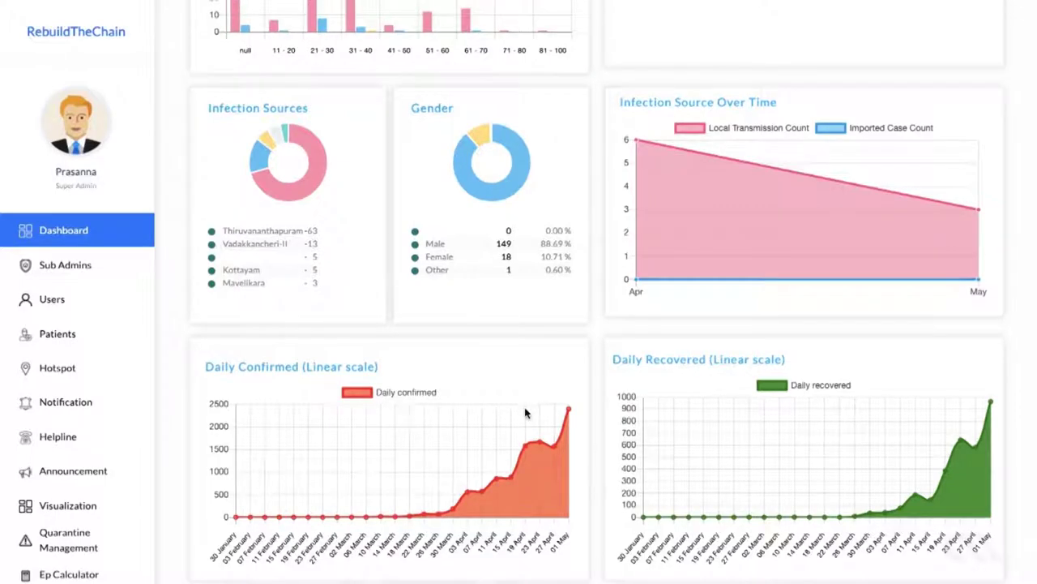
Step: Review the dashboard charts, then set the date range to Last Month (171 users, 92 patients)
{"action": "scroll", "coordinate": [525, 413], "scroll_direction": "up", "scroll_amount": 4}
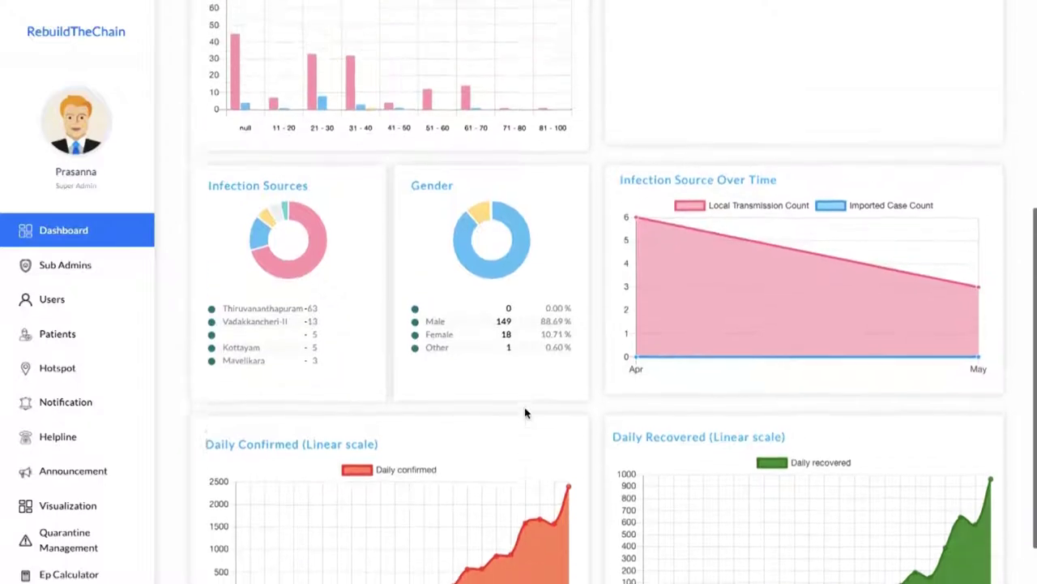
{"action": "scroll", "coordinate": [525, 414], "scroll_direction": "up", "scroll_amount": 2}
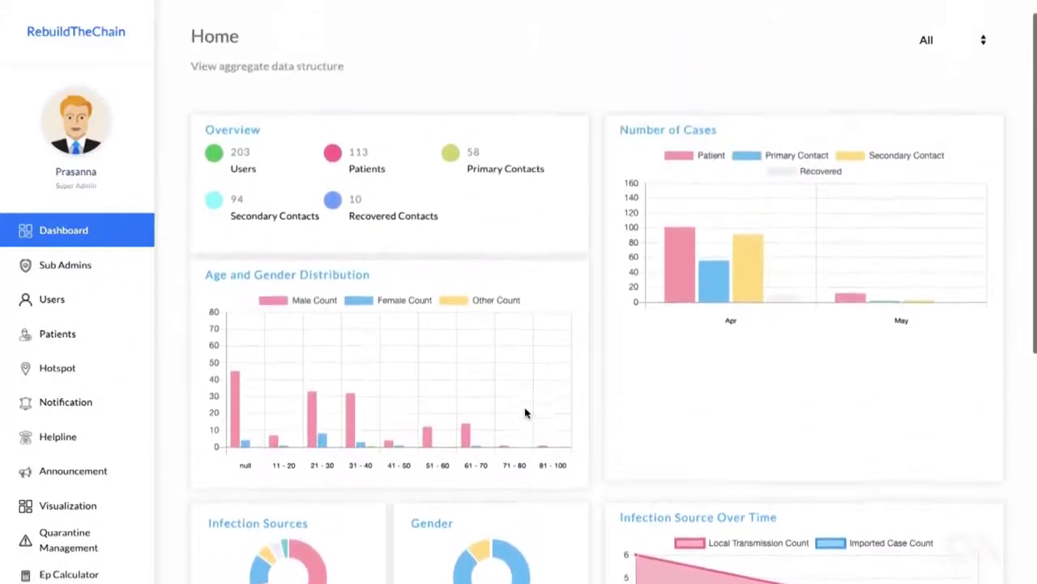
{"action": "scroll", "coordinate": [525, 413], "scroll_direction": "down", "scroll_amount": 1}
{"action": "scroll", "coordinate": [525, 413], "scroll_direction": "down", "scroll_amount": 2}
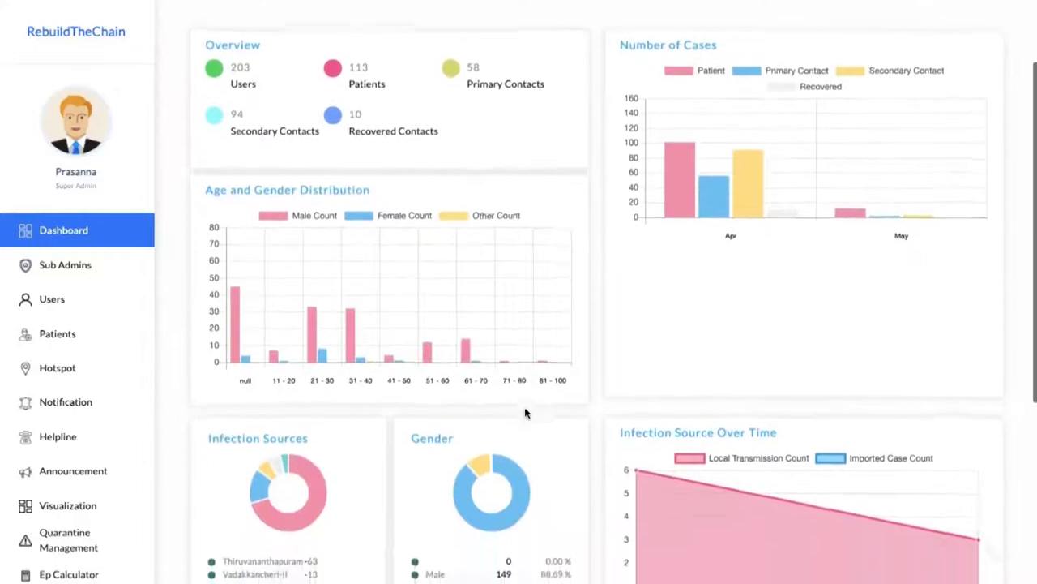
{"action": "scroll", "coordinate": [525, 413], "scroll_direction": "down", "scroll_amount": 2}
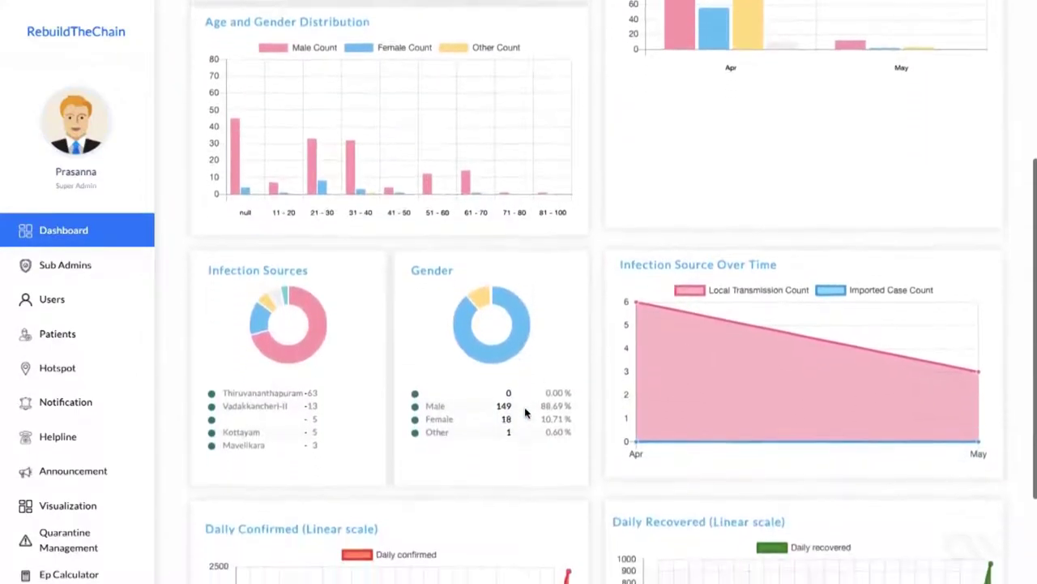
{"action": "scroll", "coordinate": [525, 414], "scroll_direction": "down", "scroll_amount": 1}
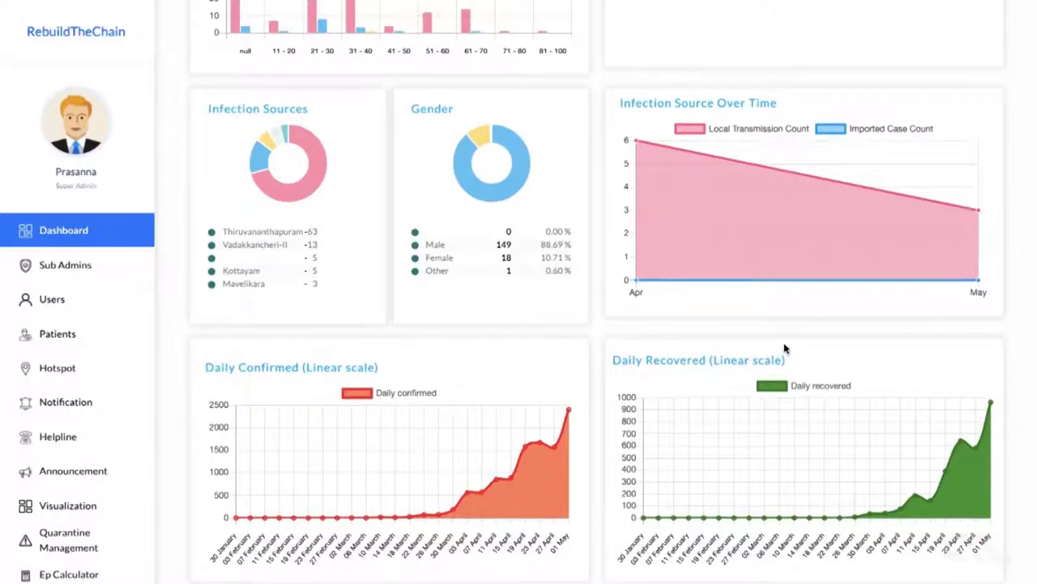
{"action": "scroll", "coordinate": [784, 349], "scroll_direction": "up", "scroll_amount": 1}
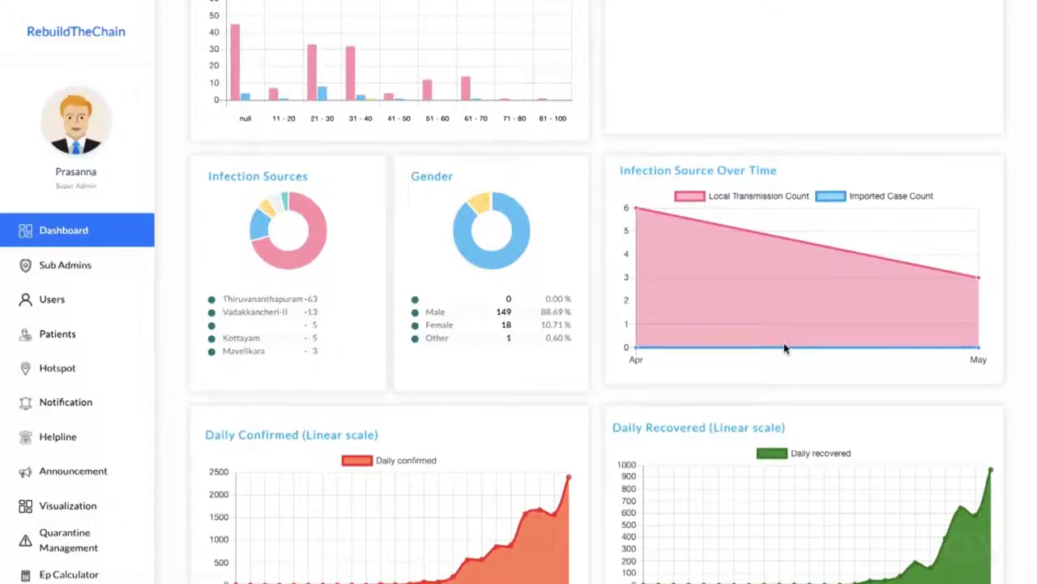
{"action": "scroll", "coordinate": [784, 347], "scroll_direction": "down", "scroll_amount": 1}
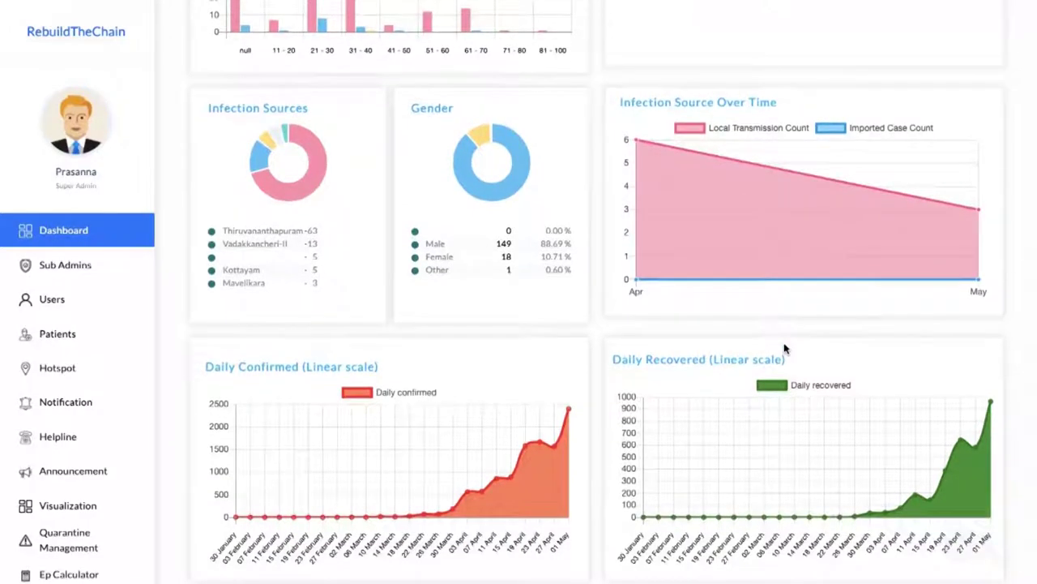
{"action": "scroll", "coordinate": [784, 349], "scroll_direction": "up", "scroll_amount": 5}
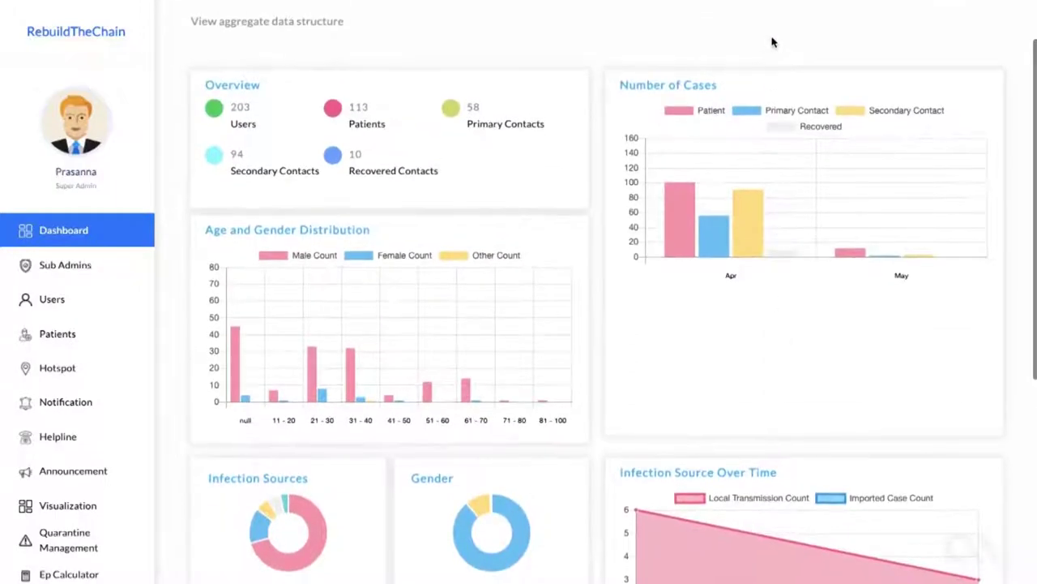
{"action": "scroll", "coordinate": [772, 42], "scroll_direction": "up", "scroll_amount": 1}
{"action": "left_click", "coordinate": [954, 68]}
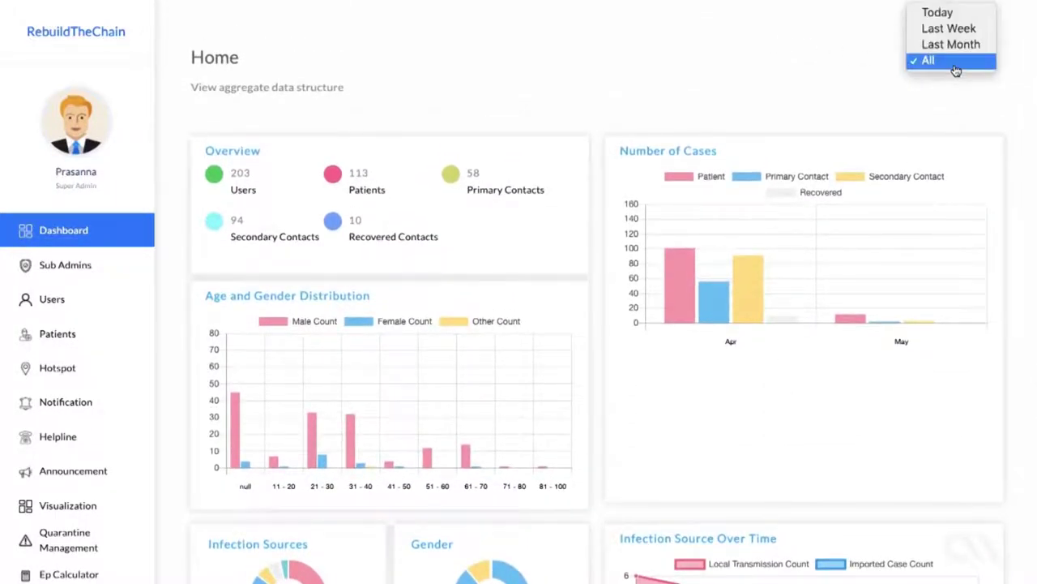
{"action": "left_click", "coordinate": [951, 43]}
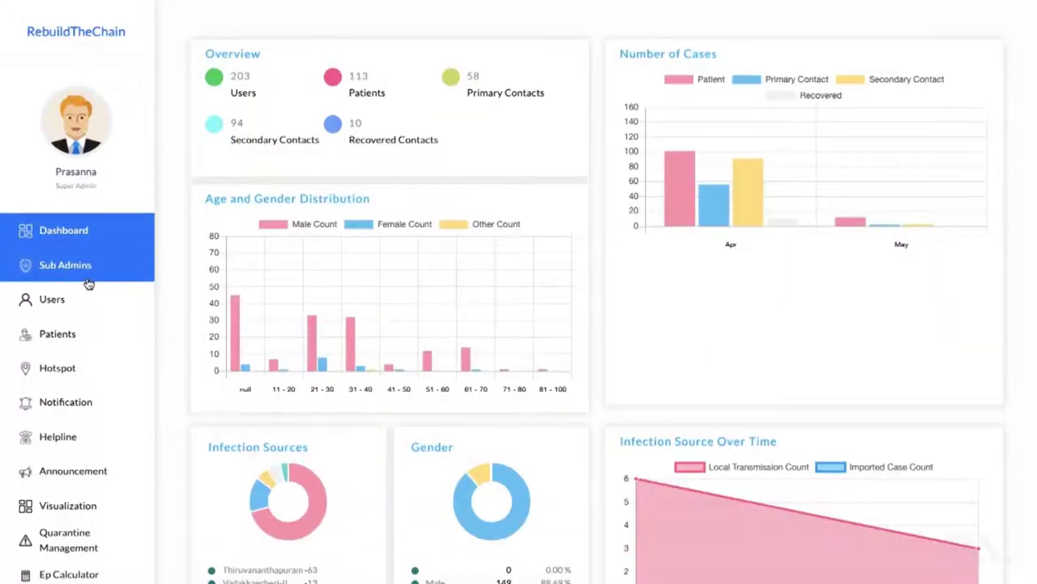
Step: Start a Create Sub Admin entry with the sub admin's name and Health Board authority, then open Users
{"action": "left_click", "coordinate": [88, 278]}
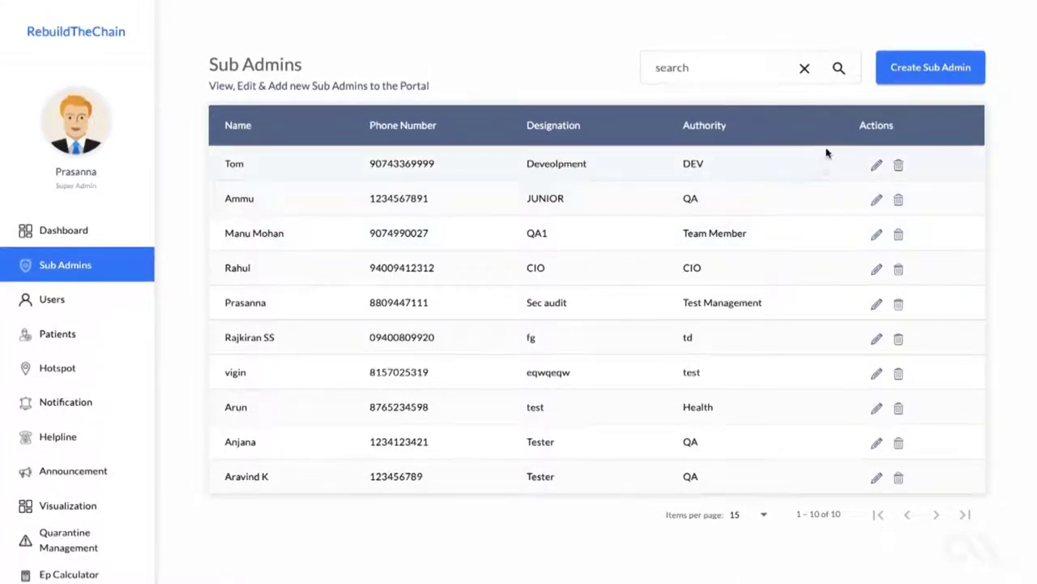
{"action": "left_click", "coordinate": [914, 70]}
{"action": "left_click", "coordinate": [632, 108]}
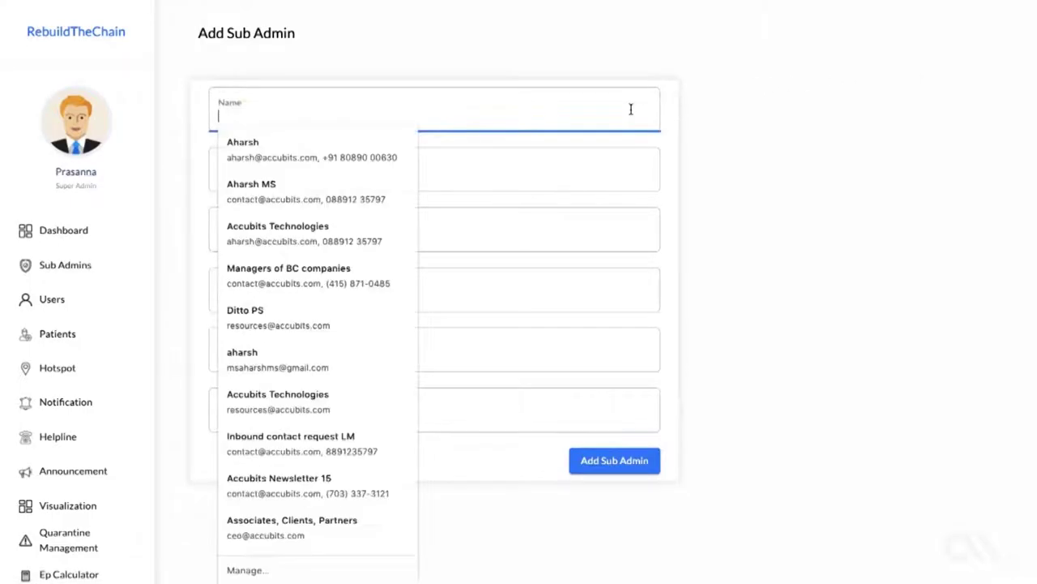
{"action": "type", "text": "Jhon"}
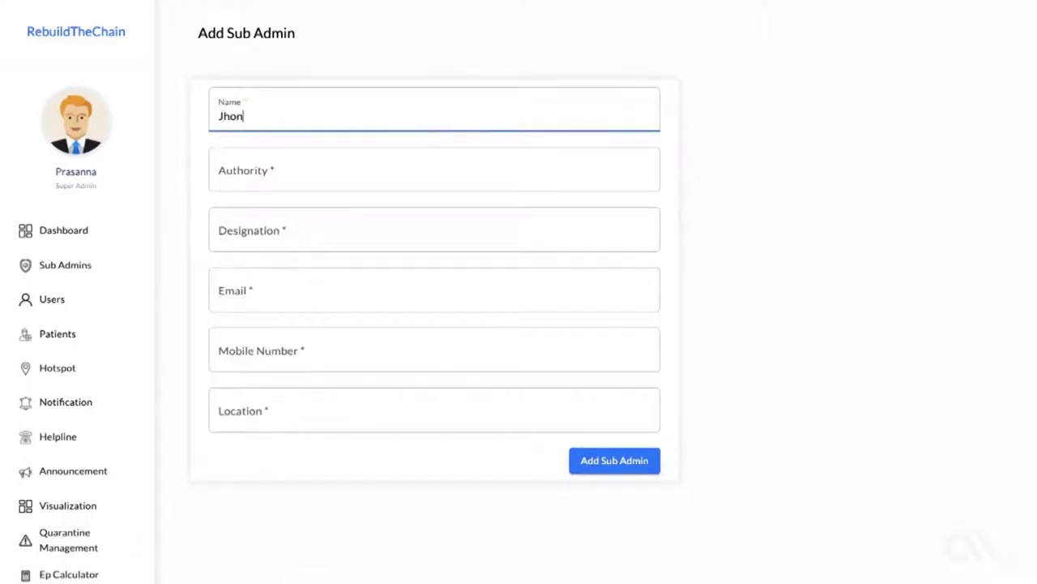
{"action": "key", "text": "Tab"}
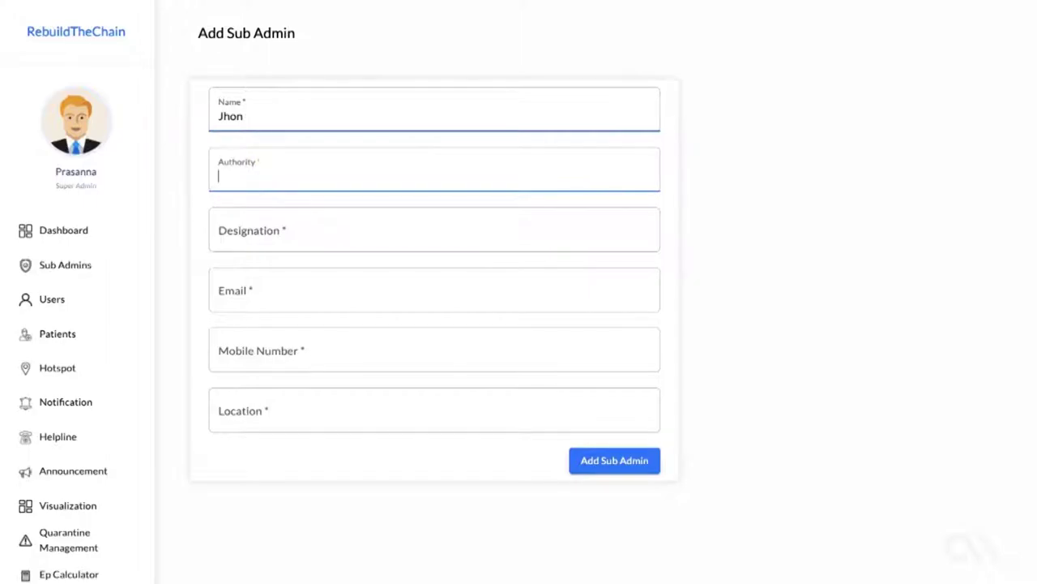
{"action": "type", "text": "Health Board"}
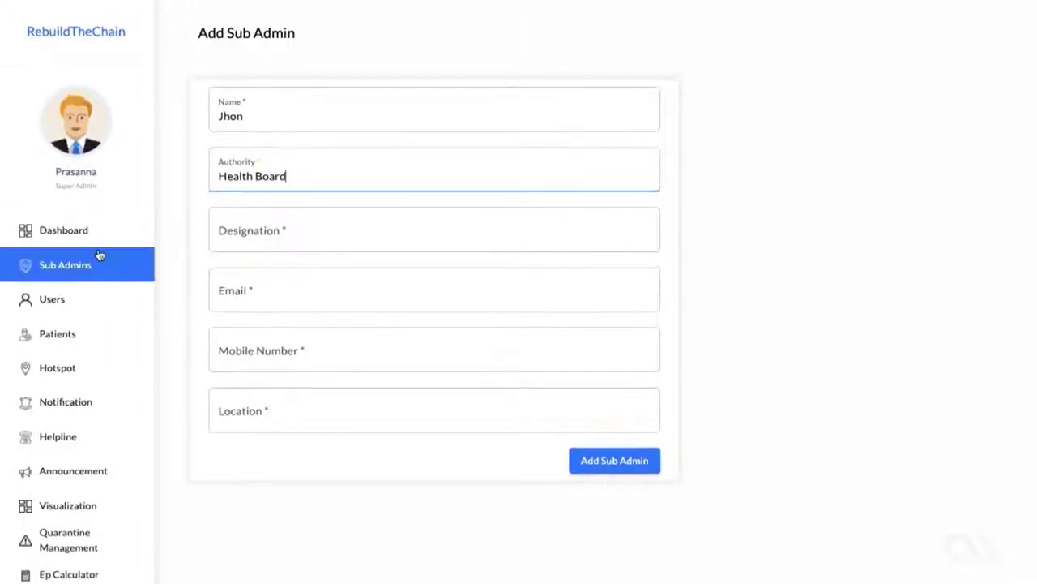
{"action": "left_click", "coordinate": [128, 296]}
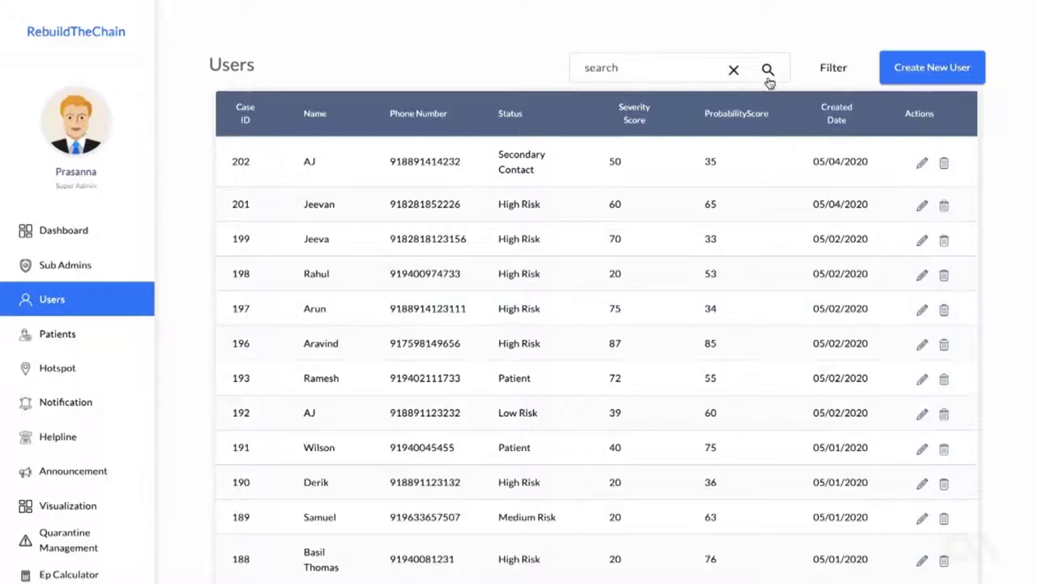
Step: Check the Users filter options without applying them, then browse the 193-entry users table
{"action": "left_click", "coordinate": [834, 70]}
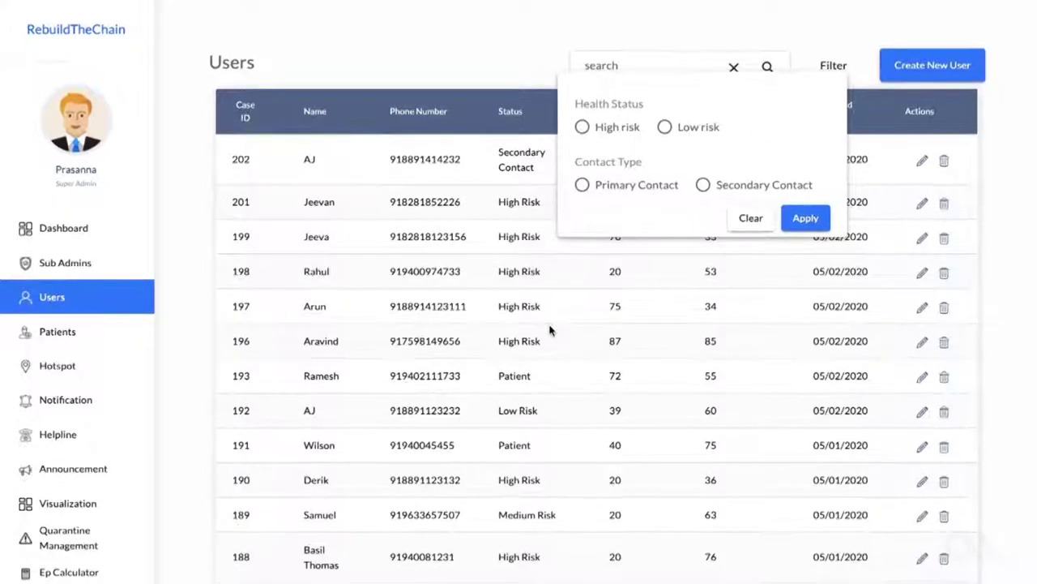
{"action": "left_click", "coordinate": [507, 41]}
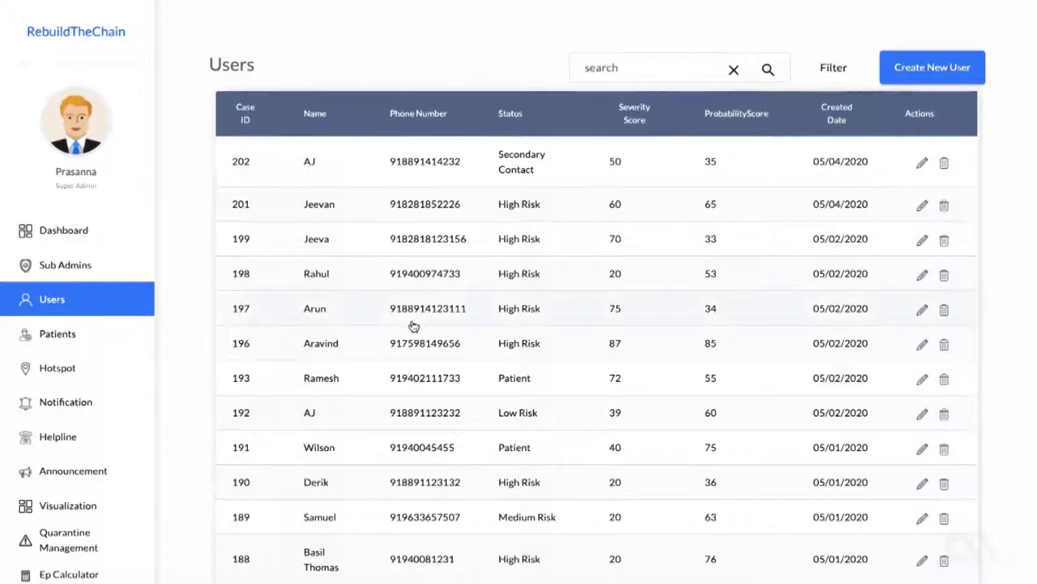
{"action": "scroll", "coordinate": [413, 326], "scroll_direction": "down", "scroll_amount": 1}
{"action": "scroll", "coordinate": [412, 326], "scroll_direction": "down", "scroll_amount": 1}
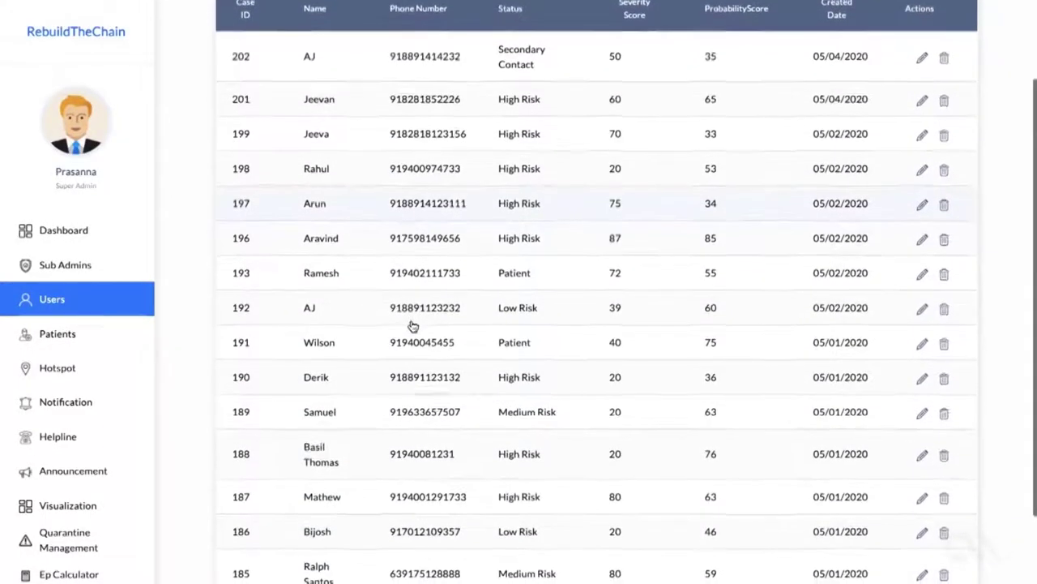
{"action": "scroll", "coordinate": [411, 325], "scroll_direction": "up", "scroll_amount": 2}
{"action": "scroll", "coordinate": [411, 325], "scroll_direction": "up", "scroll_amount": 1}
{"action": "scroll", "coordinate": [412, 325], "scroll_direction": "down", "scroll_amount": 1}
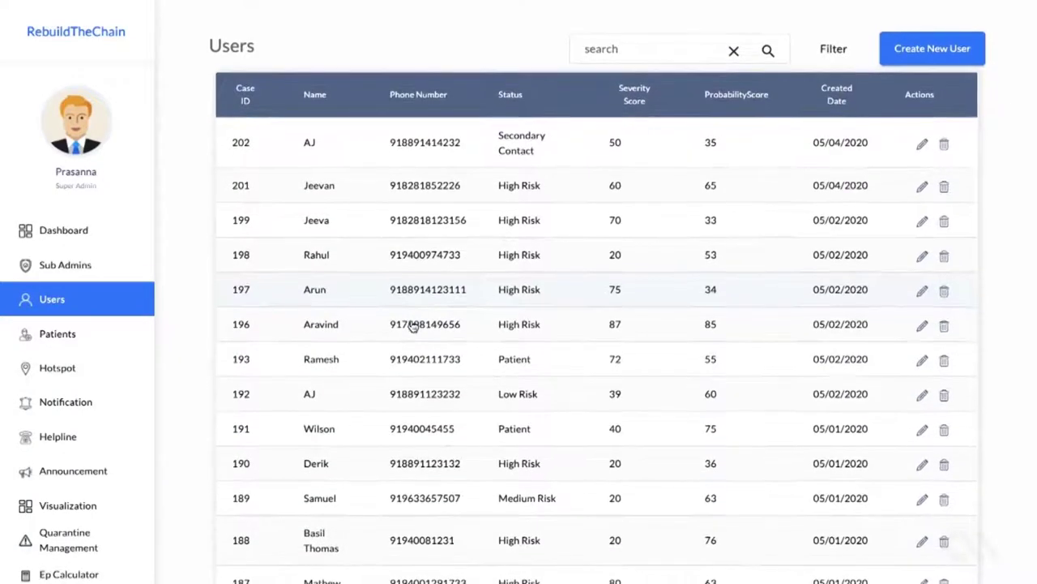
{"action": "scroll", "coordinate": [411, 325], "scroll_direction": "down", "scroll_amount": 3}
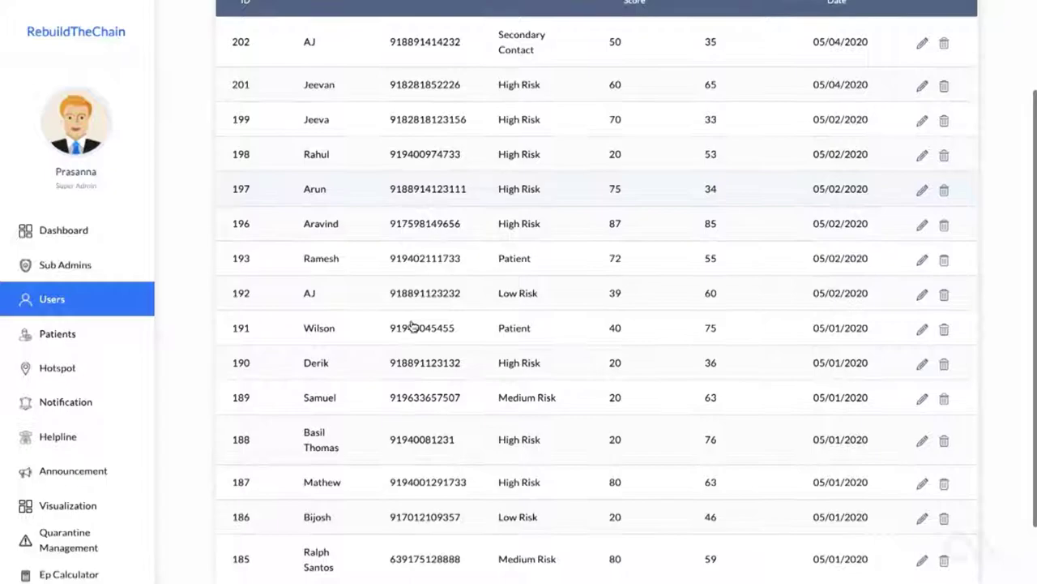
{"action": "scroll", "coordinate": [411, 325], "scroll_direction": "up", "scroll_amount": 1}
{"action": "scroll", "coordinate": [412, 325], "scroll_direction": "up", "scroll_amount": 3}
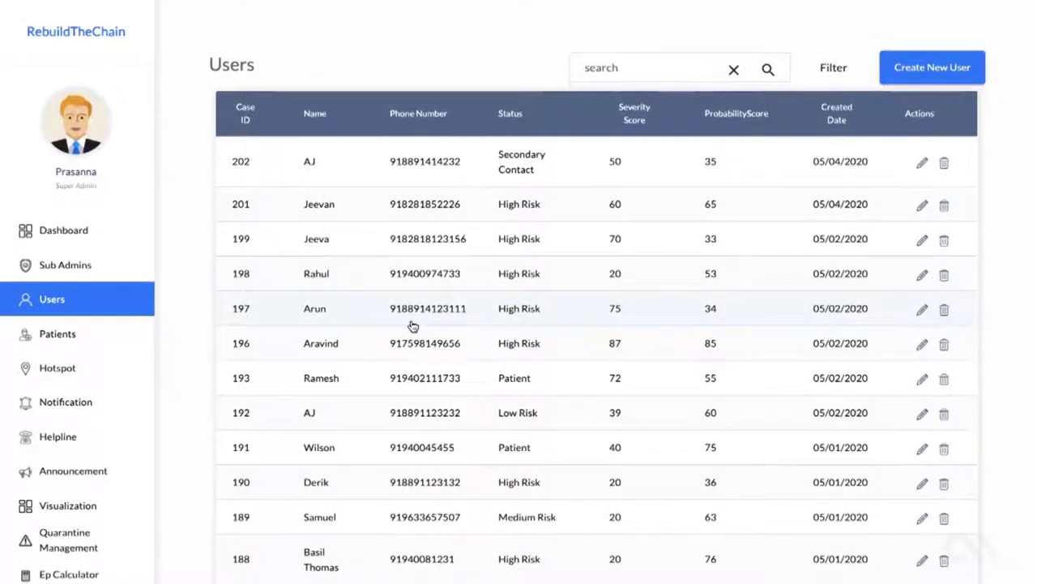
{"action": "scroll", "coordinate": [412, 325], "scroll_direction": "down", "scroll_amount": 5}
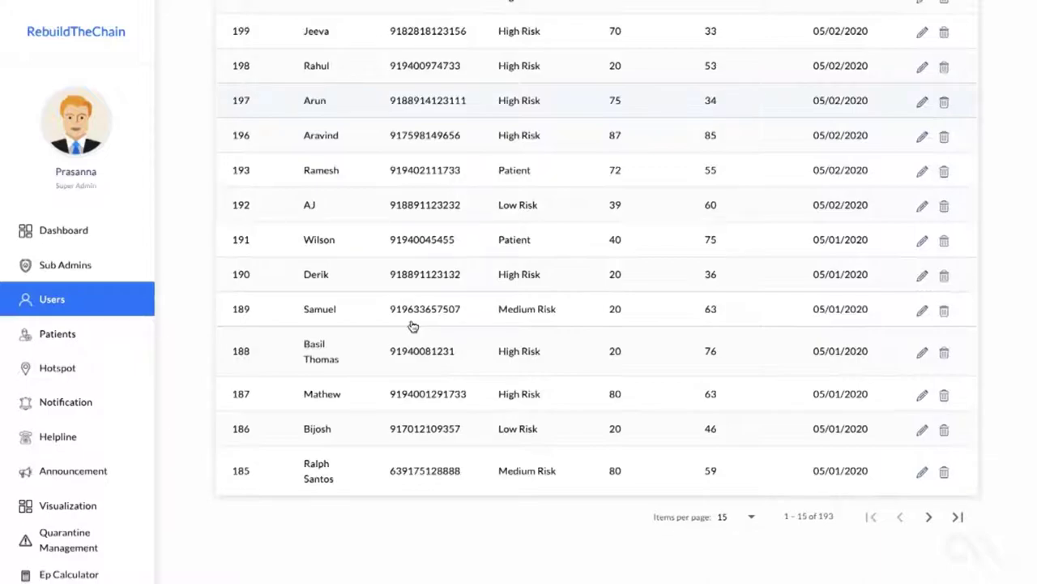
{"action": "scroll", "coordinate": [412, 325], "scroll_direction": "up", "scroll_amount": 5}
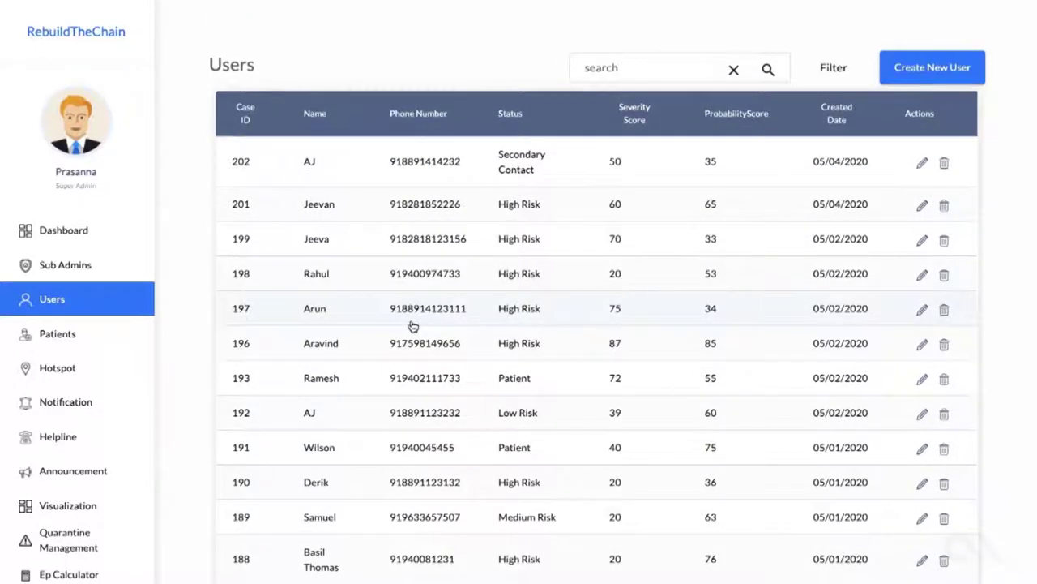
{"action": "scroll", "coordinate": [412, 325], "scroll_direction": "down", "scroll_amount": 3}
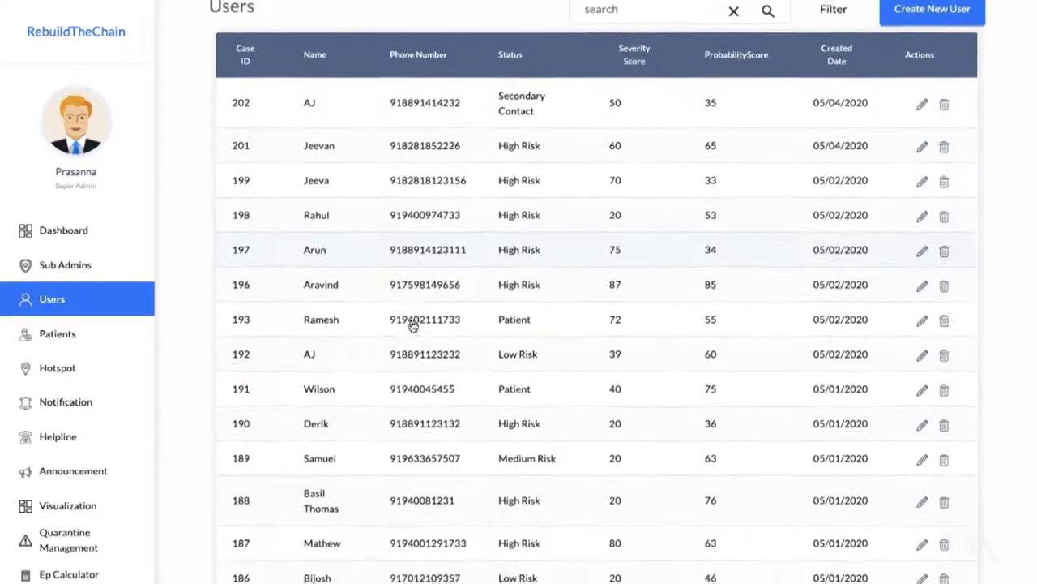
{"action": "scroll", "coordinate": [412, 325], "scroll_direction": "down", "scroll_amount": 2}
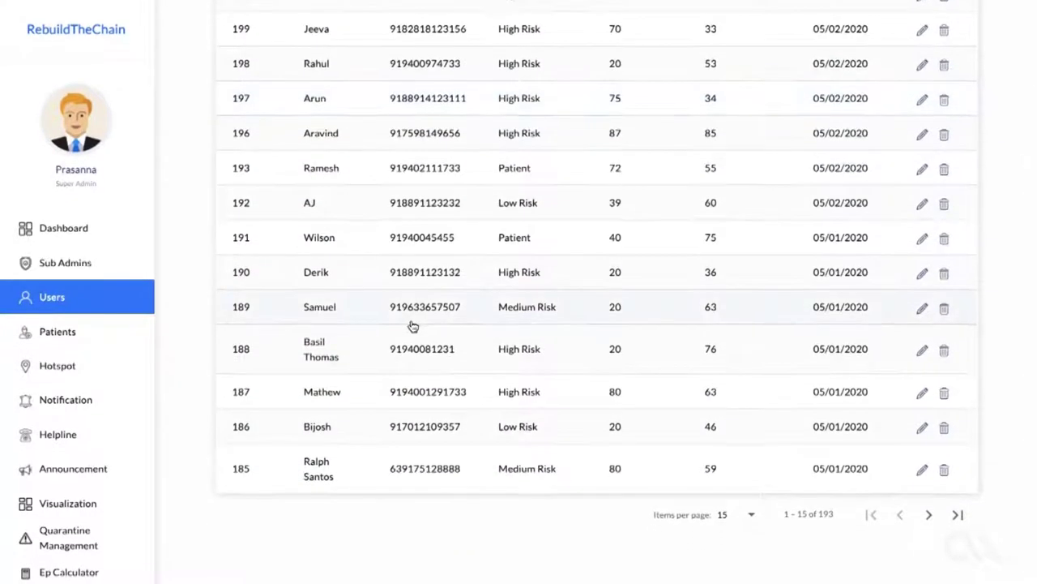
{"action": "scroll", "coordinate": [412, 325], "scroll_direction": "up", "scroll_amount": 1}
{"action": "scroll", "coordinate": [412, 325], "scroll_direction": "up", "scroll_amount": 3}
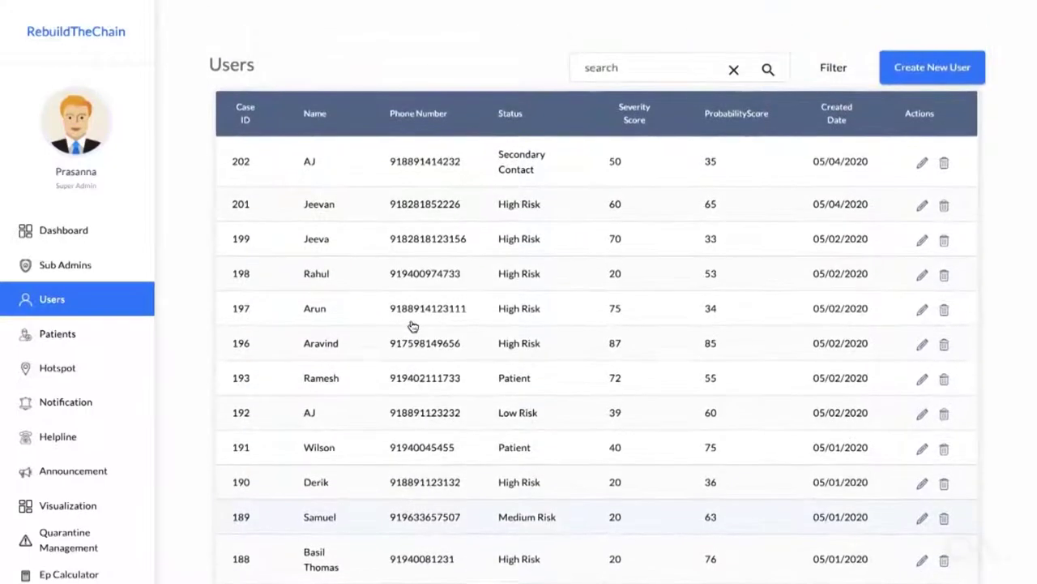
Step: On a new user form, enter the user's name, mobile number, e-mail and visited place 'trivandrum'
{"action": "left_click", "coordinate": [932, 68]}
{"action": "left_click", "coordinate": [371, 270]}
{"action": "type", "text": "Aharsh"}
{"action": "key", "text": "Tab"}
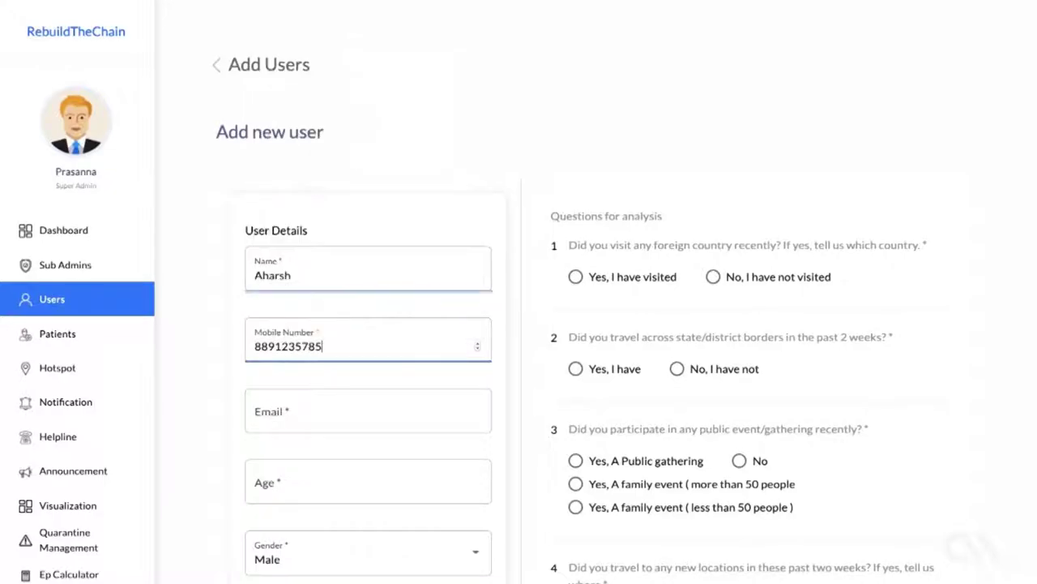
{"action": "scroll", "coordinate": [345, 283], "scroll_direction": "down", "scroll_amount": 2}
{"action": "left_click", "coordinate": [345, 283]}
{"action": "type", "text": "test@yssy.com"}
{"action": "scroll", "coordinate": [327, 335], "scroll_direction": "down", "scroll_amount": 4}
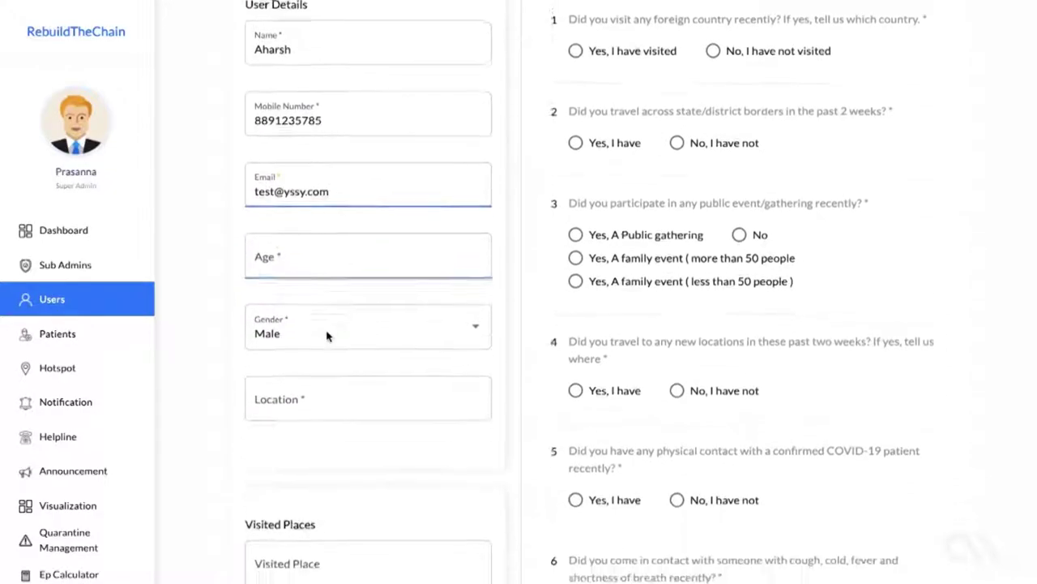
{"action": "left_click", "coordinate": [328, 335]}
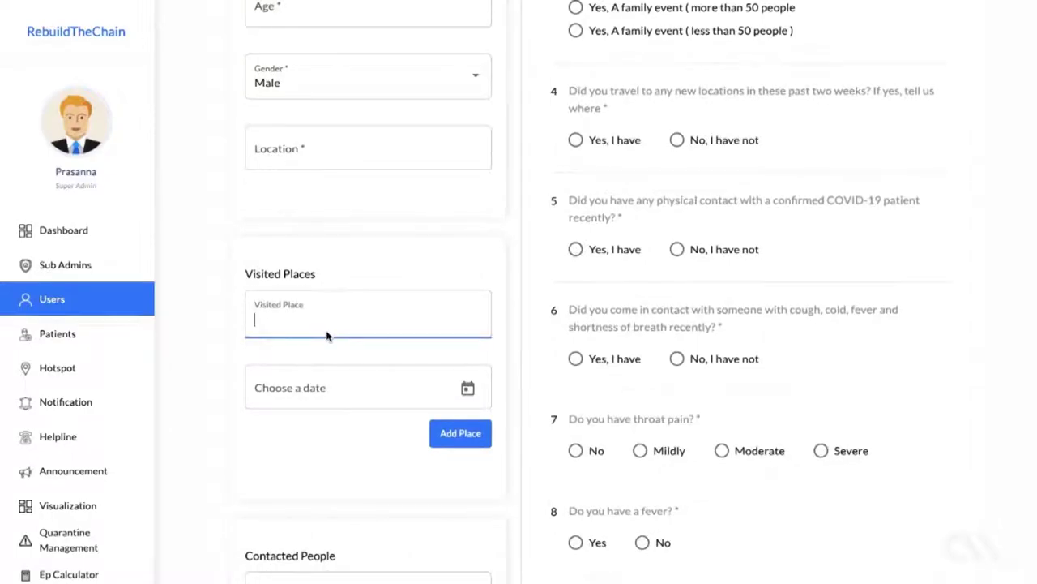
{"action": "type", "text": "trivandrum"}
Step: Answer the screening questions: foreign travel yes, family event over 50, fever yes, dry cough Rarely, heart problem
{"action": "scroll", "coordinate": [597, 173], "scroll_direction": "up", "scroll_amount": 4}
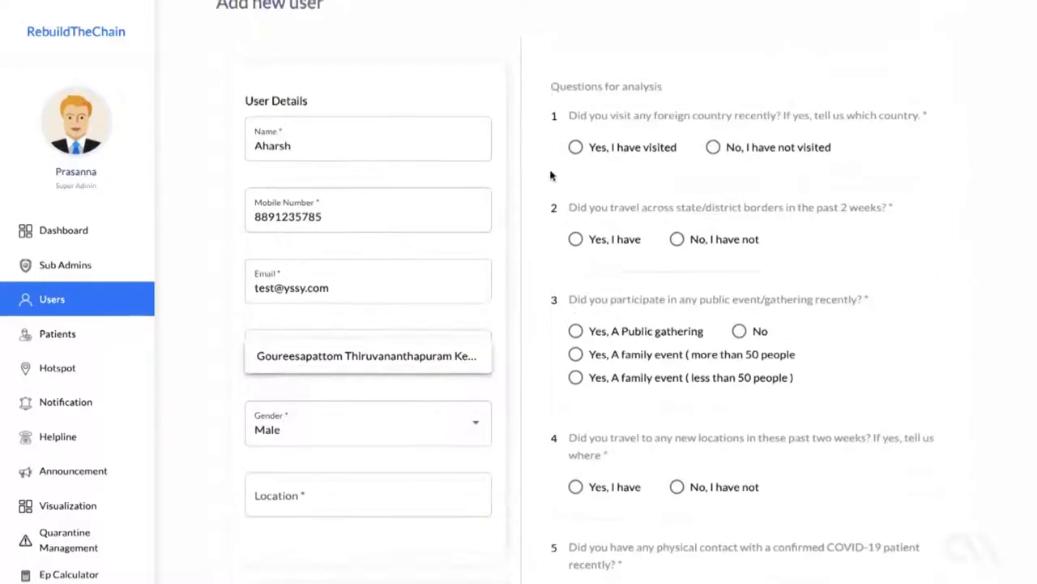
{"action": "left_click", "coordinate": [575, 148]}
{"action": "scroll", "coordinate": [575, 150], "scroll_direction": "down", "scroll_amount": 1}
{"action": "left_click", "coordinate": [697, 181]}
{"action": "scroll", "coordinate": [697, 181], "scroll_direction": "down", "scroll_amount": 1}
{"action": "left_click", "coordinate": [697, 183]}
{"action": "scroll", "coordinate": [697, 184], "scroll_direction": "down", "scroll_amount": 1}
{"action": "left_click", "coordinate": [698, 181]}
{"action": "scroll", "coordinate": [700, 181], "scroll_direction": "down", "scroll_amount": 2}
{"action": "left_click", "coordinate": [718, 271]}
{"action": "left_click", "coordinate": [595, 365]}
{"action": "scroll", "coordinate": [595, 364], "scroll_direction": "down", "scroll_amount": 1}
{"action": "left_click", "coordinate": [595, 339]}
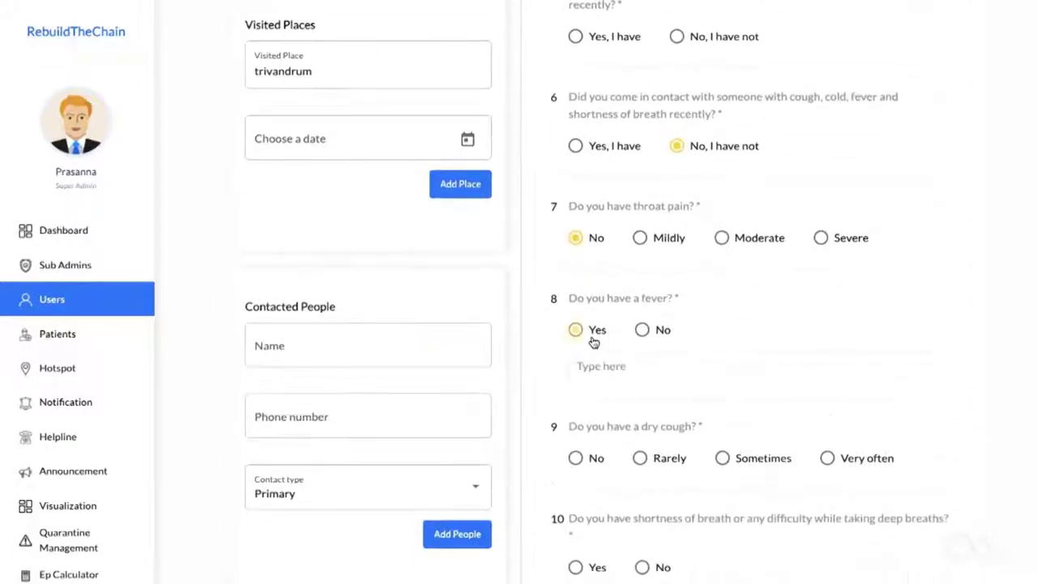
{"action": "left_click", "coordinate": [677, 460]}
{"action": "scroll", "coordinate": [676, 424], "scroll_direction": "down", "scroll_amount": 1}
{"action": "left_click", "coordinate": [663, 417]}
{"action": "scroll", "coordinate": [662, 416], "scroll_direction": "down", "scroll_amount": 2}
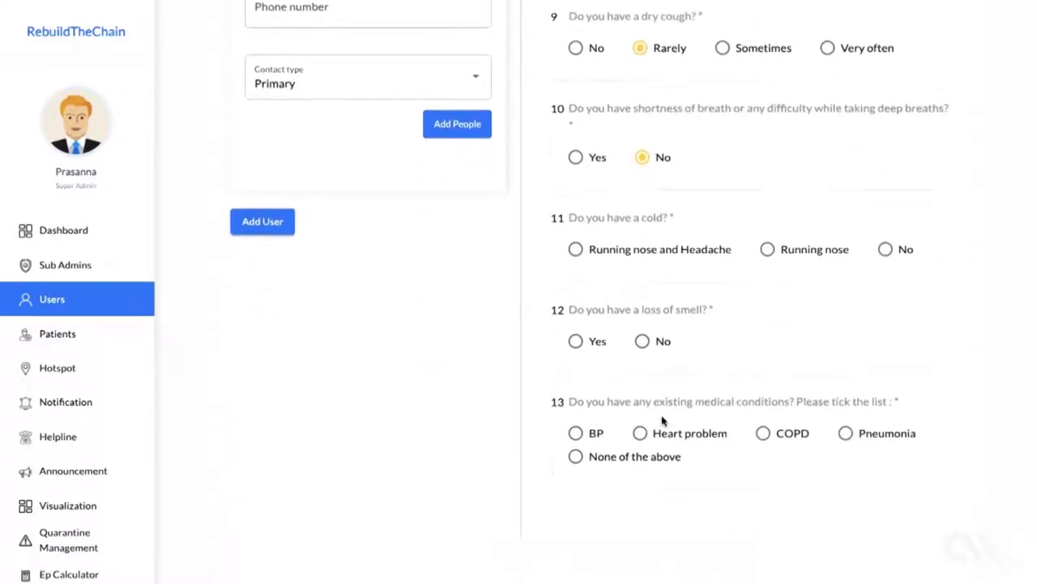
{"action": "left_click", "coordinate": [645, 342]}
{"action": "left_click", "coordinate": [649, 435]}
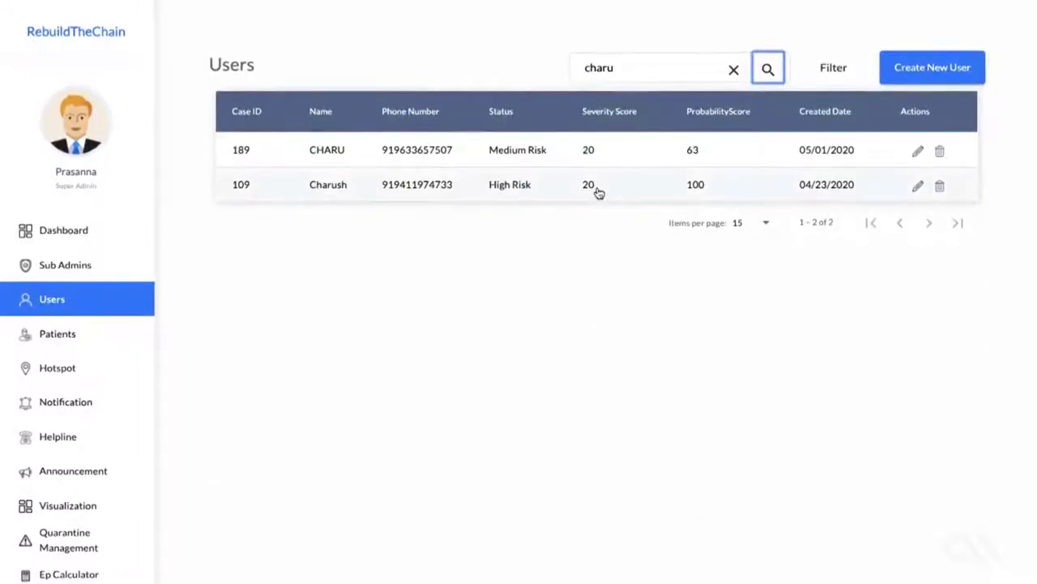
Step: Open High Risk case 109's details and expand its 21 contacted persons below the route map
{"action": "left_click", "coordinate": [598, 190]}
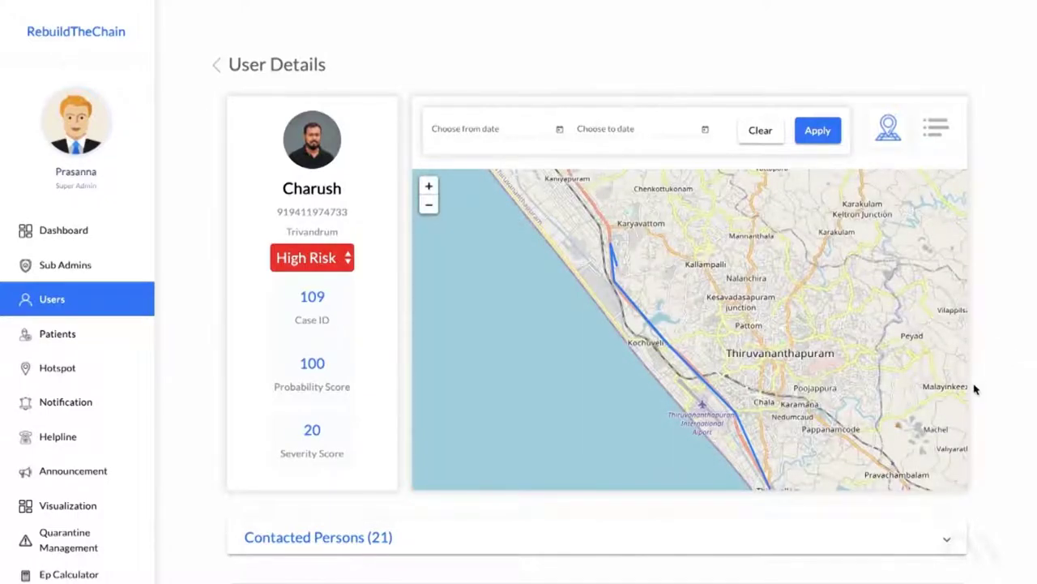
{"action": "left_click", "coordinate": [648, 556]}
{"action": "scroll", "coordinate": [647, 557], "scroll_direction": "down", "scroll_amount": 3}
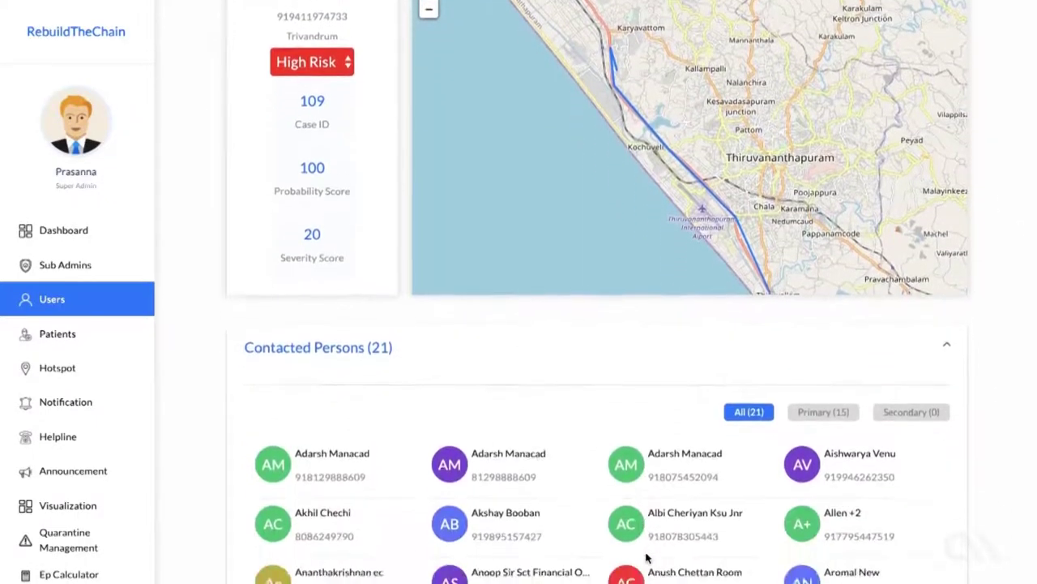
{"action": "scroll", "coordinate": [647, 557], "scroll_direction": "down", "scroll_amount": 3}
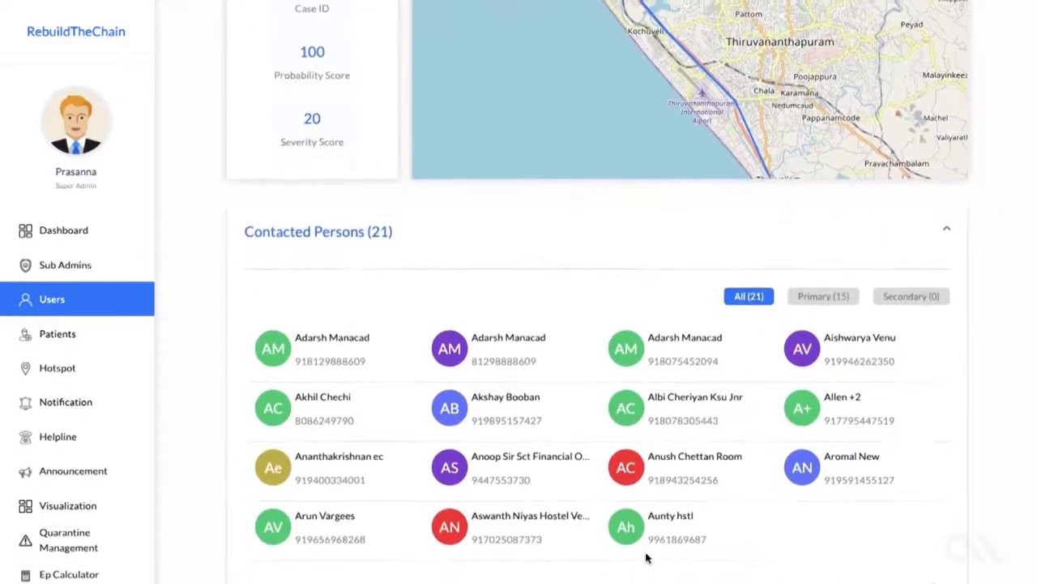
{"action": "scroll", "coordinate": [647, 558], "scroll_direction": "up", "scroll_amount": 5}
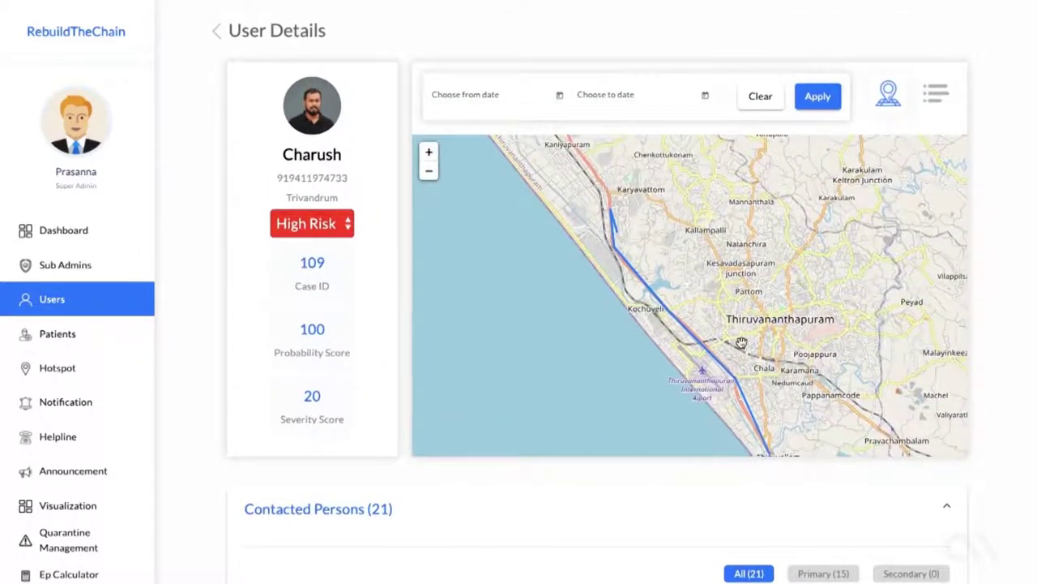
{"action": "scroll", "coordinate": [740, 343], "scroll_direction": "up", "scroll_amount": 3}
{"action": "scroll", "coordinate": [741, 343], "scroll_direction": "down", "scroll_amount": 1}
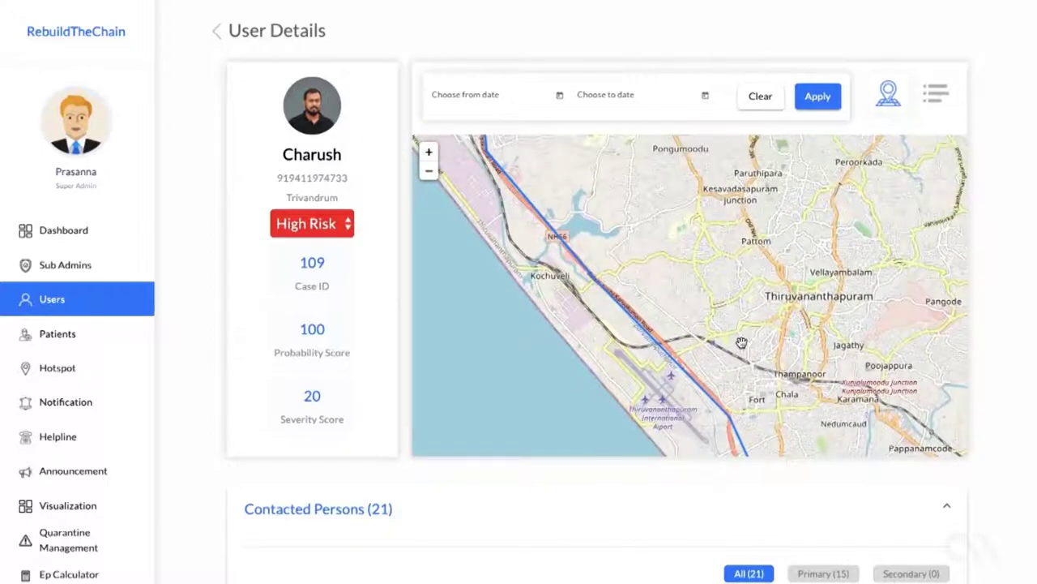
{"action": "scroll", "coordinate": [741, 343], "scroll_direction": "down", "scroll_amount": 1}
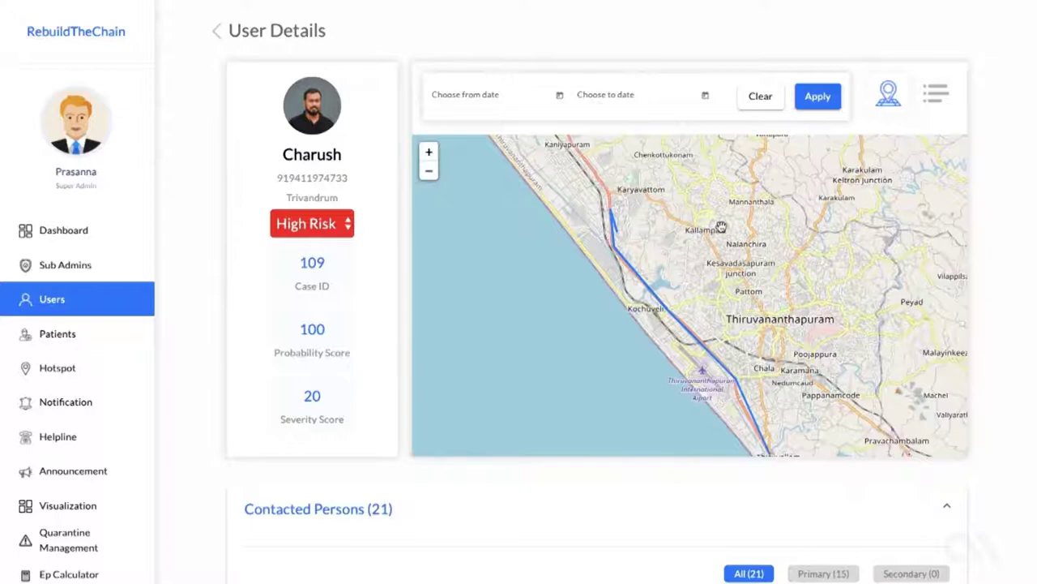
Step: Switch case 109's movement history to list view and scroll through its 16 timestamped locations
{"action": "left_click", "coordinate": [932, 95]}
{"action": "scroll", "coordinate": [736, 225], "scroll_direction": "down", "scroll_amount": 3}
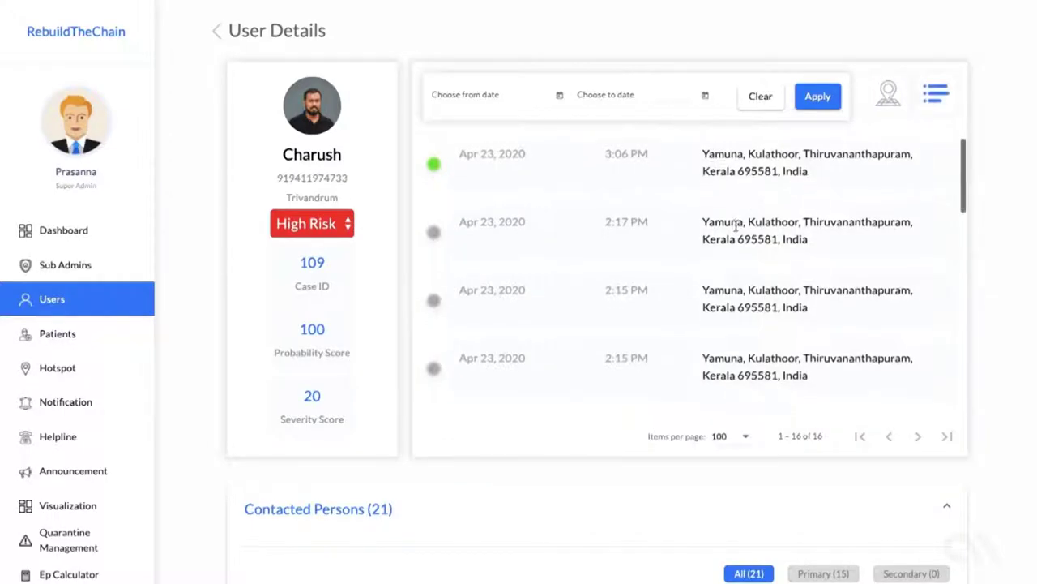
{"action": "scroll", "coordinate": [736, 225], "scroll_direction": "down", "scroll_amount": 4}
{"action": "scroll", "coordinate": [736, 225], "scroll_direction": "down", "scroll_amount": 3}
{"action": "scroll", "coordinate": [736, 227], "scroll_direction": "down", "scroll_amount": 3}
{"action": "scroll", "coordinate": [736, 225], "scroll_direction": "down", "scroll_amount": 2}
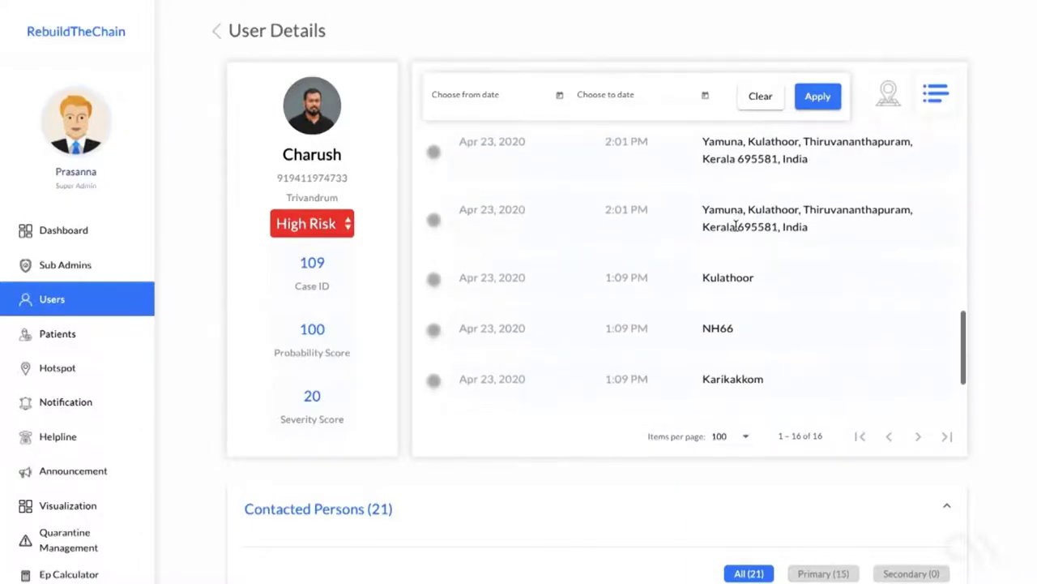
{"action": "scroll", "coordinate": [736, 226], "scroll_direction": "down", "scroll_amount": 2}
{"action": "scroll", "coordinate": [736, 227], "scroll_direction": "down", "scroll_amount": 1}
{"action": "scroll", "coordinate": [735, 225], "scroll_direction": "up", "scroll_amount": 5}
{"action": "scroll", "coordinate": [736, 226], "scroll_direction": "up", "scroll_amount": 6}
{"action": "scroll", "coordinate": [736, 230], "scroll_direction": "up", "scroll_amount": 1}
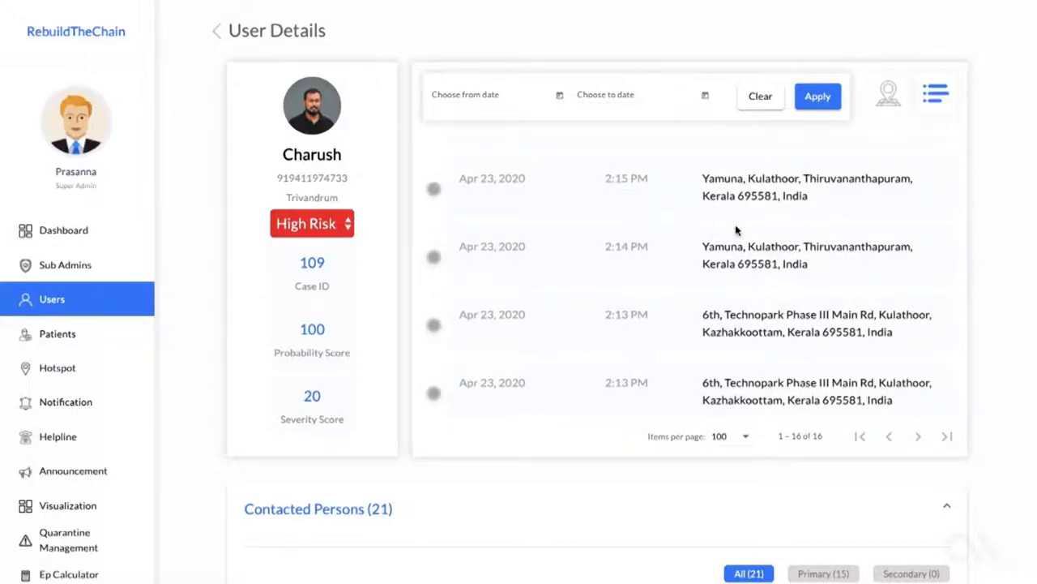
{"action": "scroll", "coordinate": [375, 235], "scroll_direction": "down", "scroll_amount": 1}
{"action": "scroll", "coordinate": [376, 235], "scroll_direction": "up", "scroll_amount": 1}
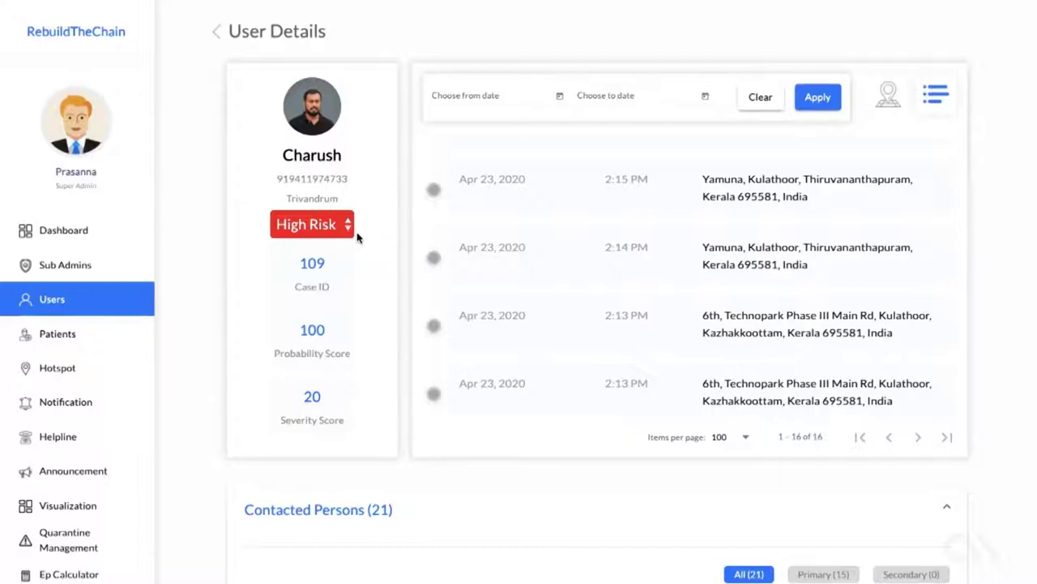
{"action": "scroll", "coordinate": [358, 237], "scroll_direction": "down", "scroll_amount": 1}
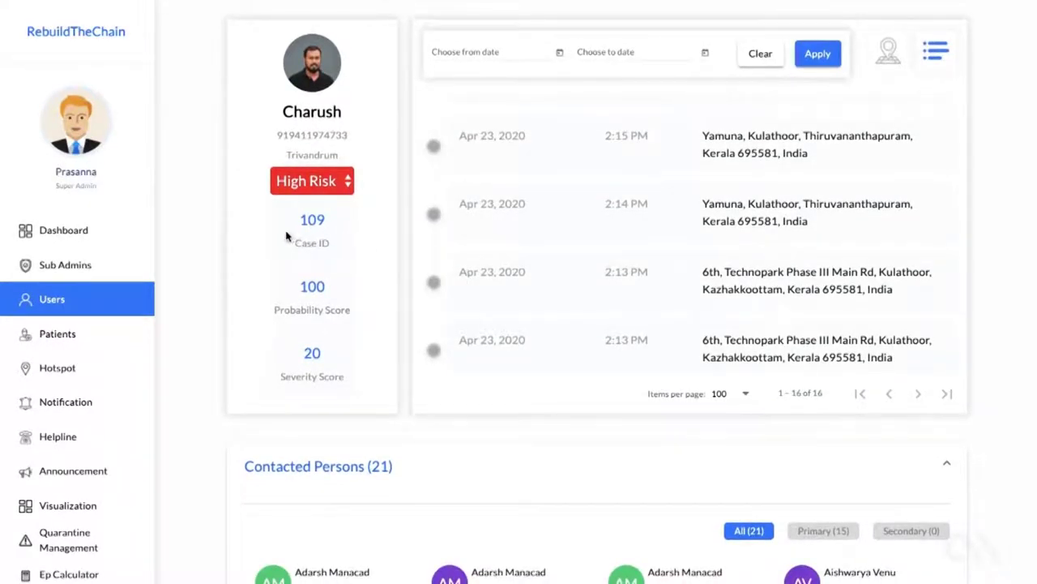
{"action": "scroll", "coordinate": [277, 237], "scroll_direction": "down", "scroll_amount": 1}
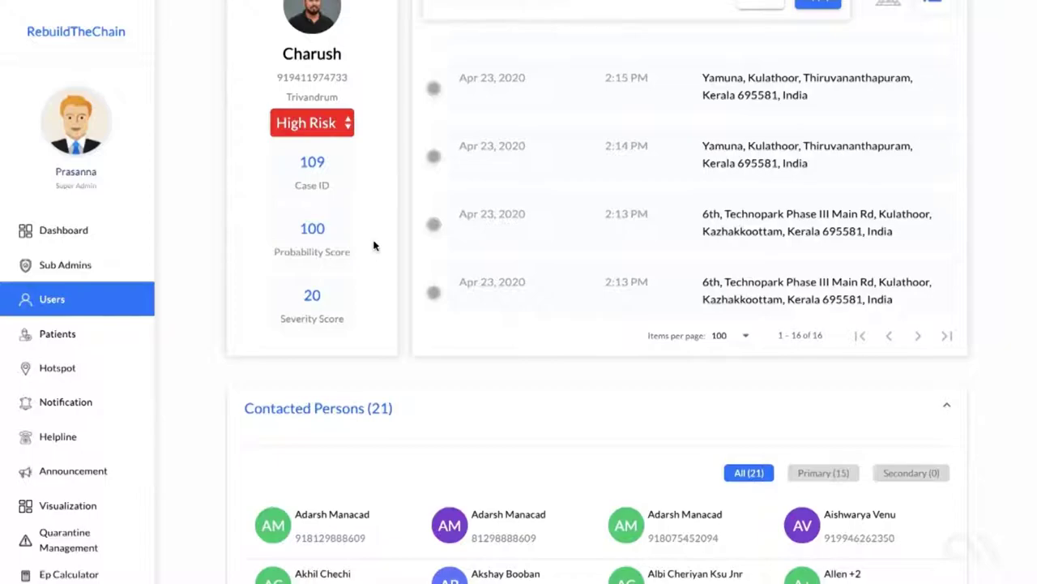
{"action": "scroll", "coordinate": [374, 246], "scroll_direction": "down", "scroll_amount": 1}
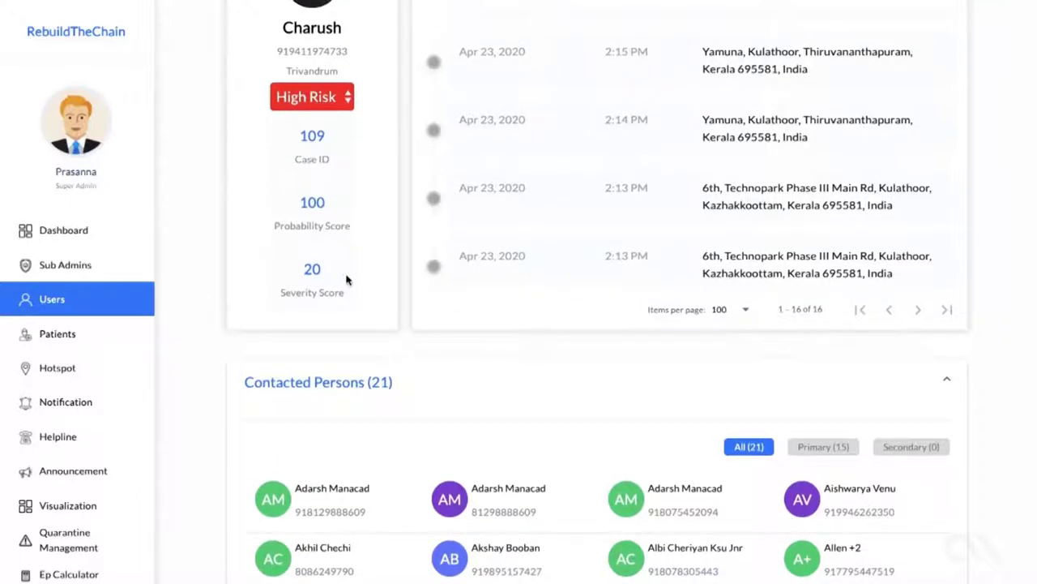
{"action": "scroll", "coordinate": [348, 280], "scroll_direction": "down", "scroll_amount": 1}
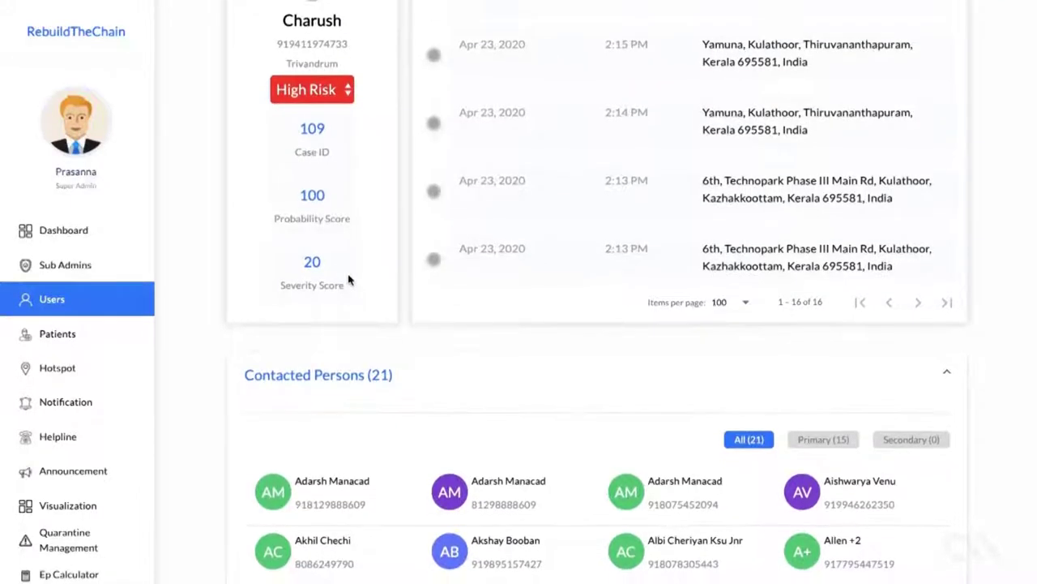
{"action": "scroll", "coordinate": [348, 280], "scroll_direction": "down", "scroll_amount": 1}
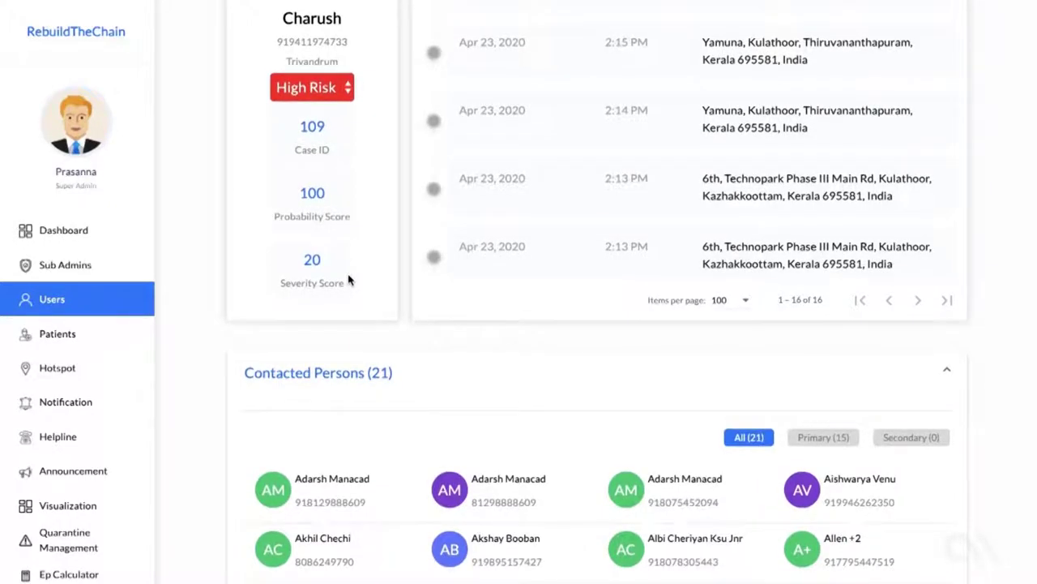
{"action": "scroll", "coordinate": [348, 280], "scroll_direction": "down", "scroll_amount": 1}
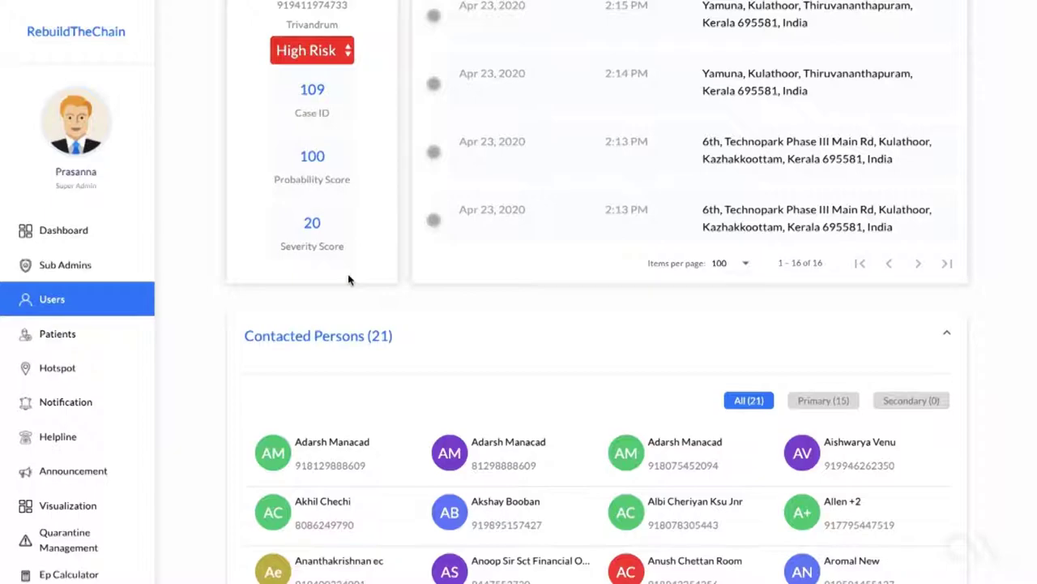
Step: Apply the Primary (15) filter in case 109's Contacted Persons section and scroll the results
{"action": "scroll", "coordinate": [349, 280], "scroll_direction": "down", "scroll_amount": 3}
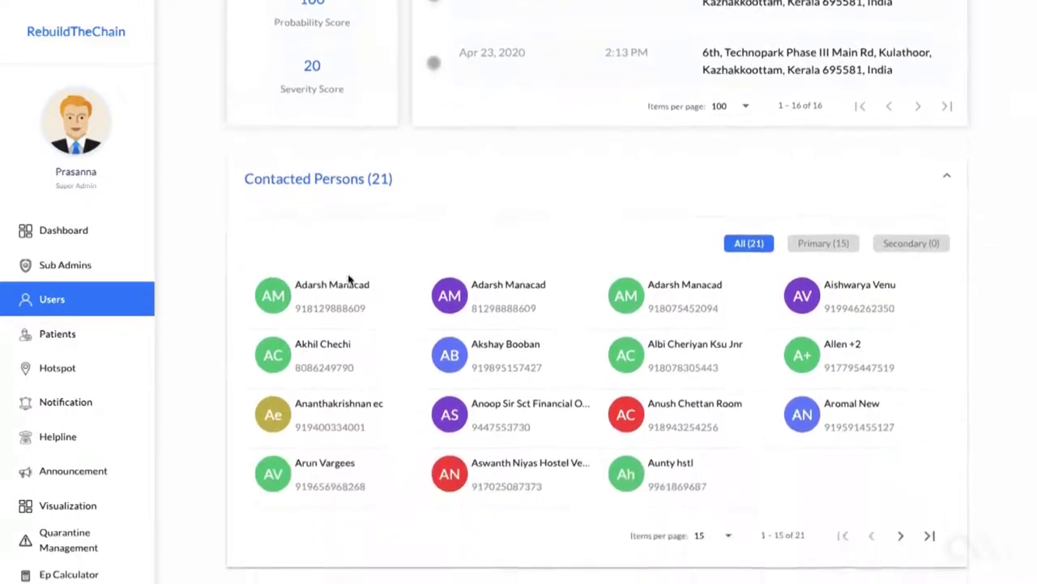
{"action": "scroll", "coordinate": [349, 279], "scroll_direction": "down", "scroll_amount": 1}
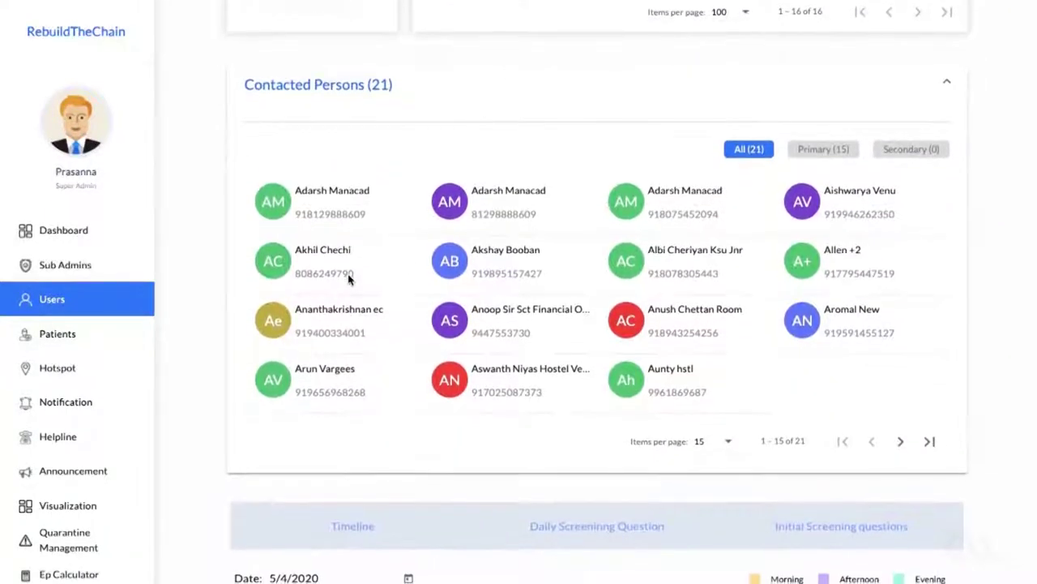
{"action": "scroll", "coordinate": [521, 291], "scroll_direction": "down", "scroll_amount": 1}
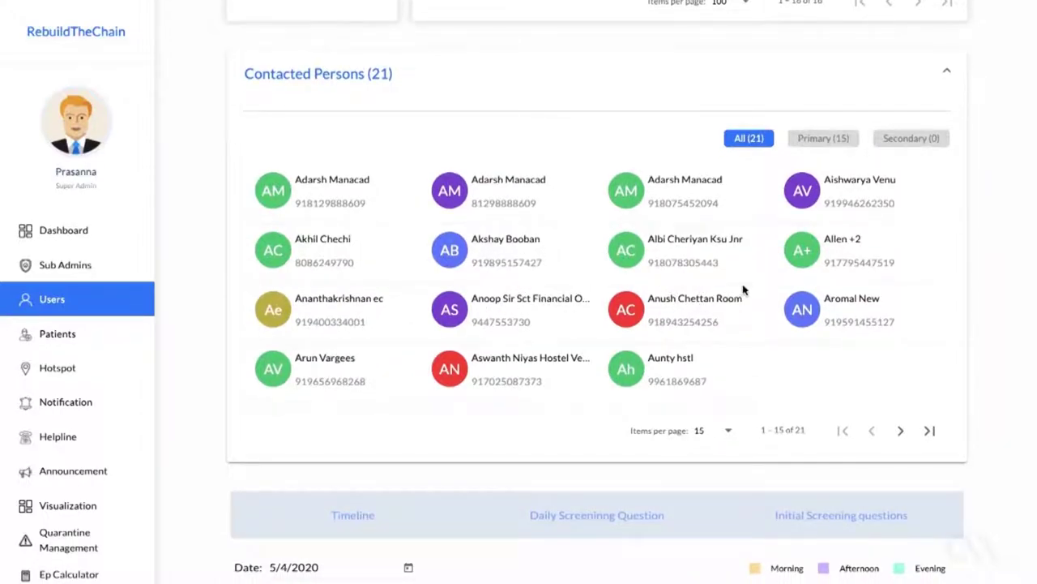
{"action": "left_click", "coordinate": [808, 145]}
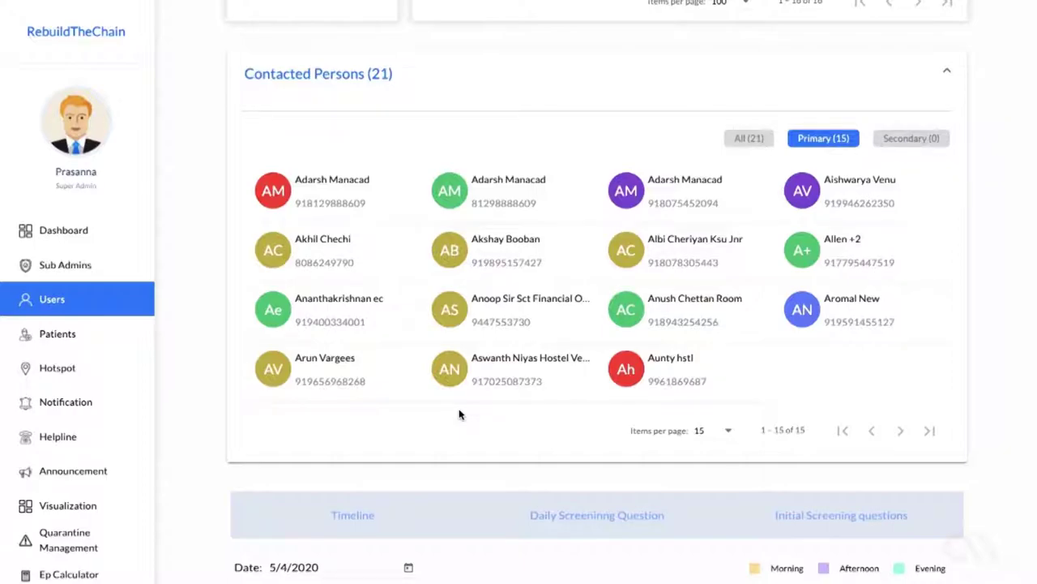
{"action": "scroll", "coordinate": [459, 414], "scroll_direction": "down", "scroll_amount": 1}
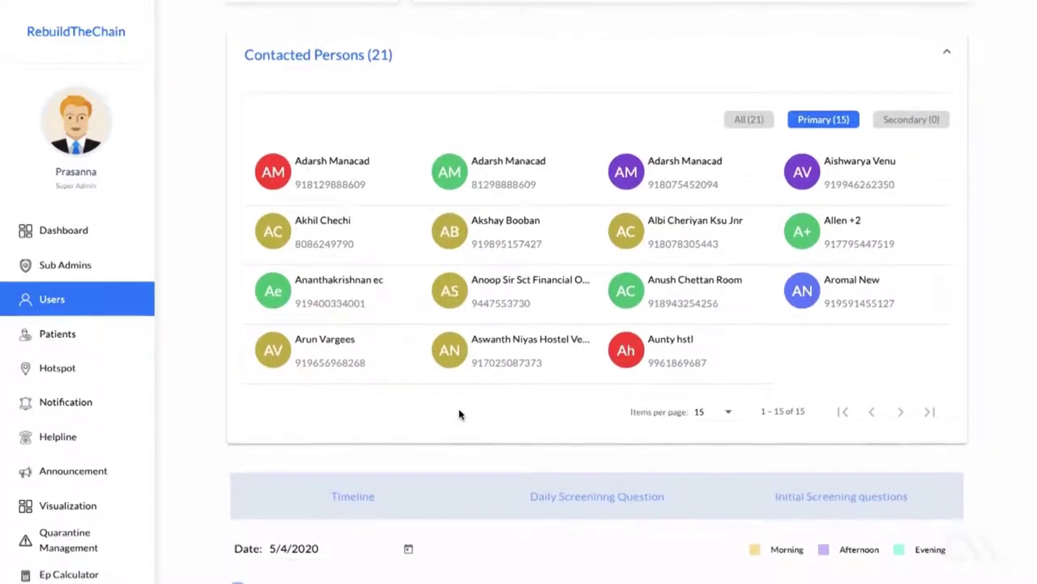
{"action": "scroll", "coordinate": [458, 414], "scroll_direction": "down", "scroll_amount": 1}
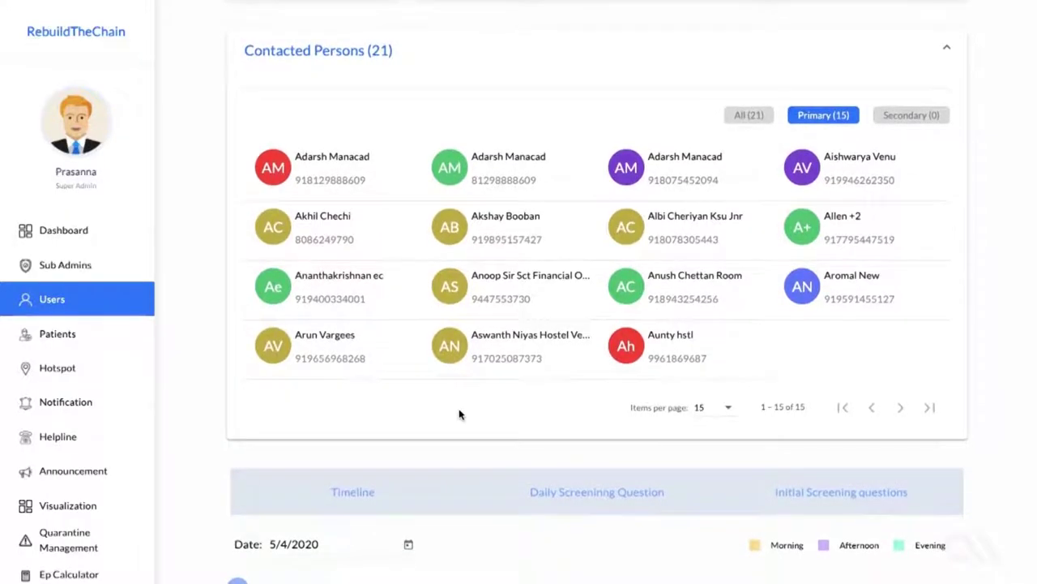
{"action": "scroll", "coordinate": [459, 414], "scroll_direction": "down", "scroll_amount": 1}
{"action": "scroll", "coordinate": [459, 414], "scroll_direction": "down", "scroll_amount": 1}
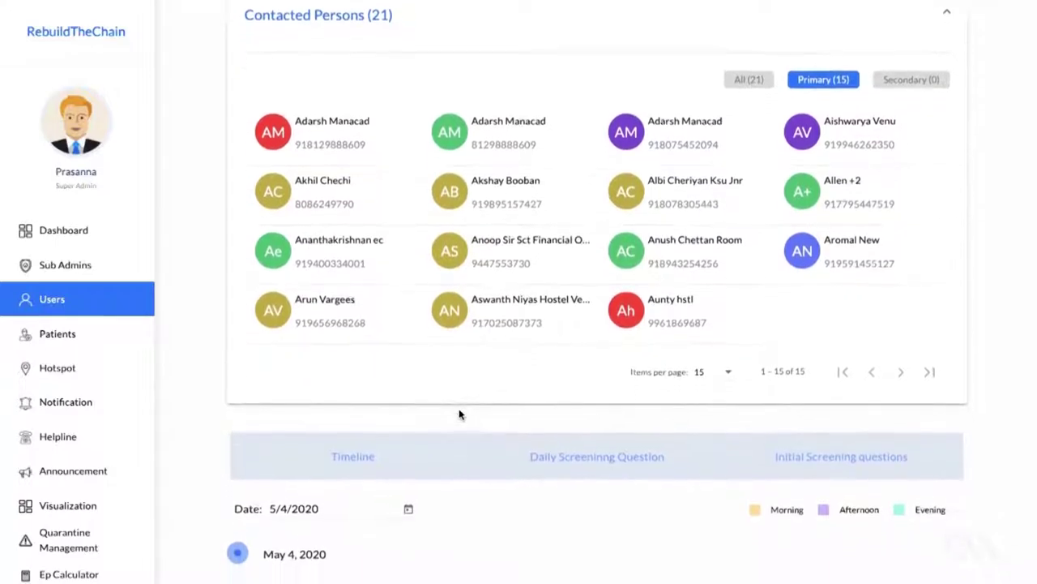
Step: Set the Timeline date picker to April 23, 2020
{"action": "left_click", "coordinate": [411, 448]}
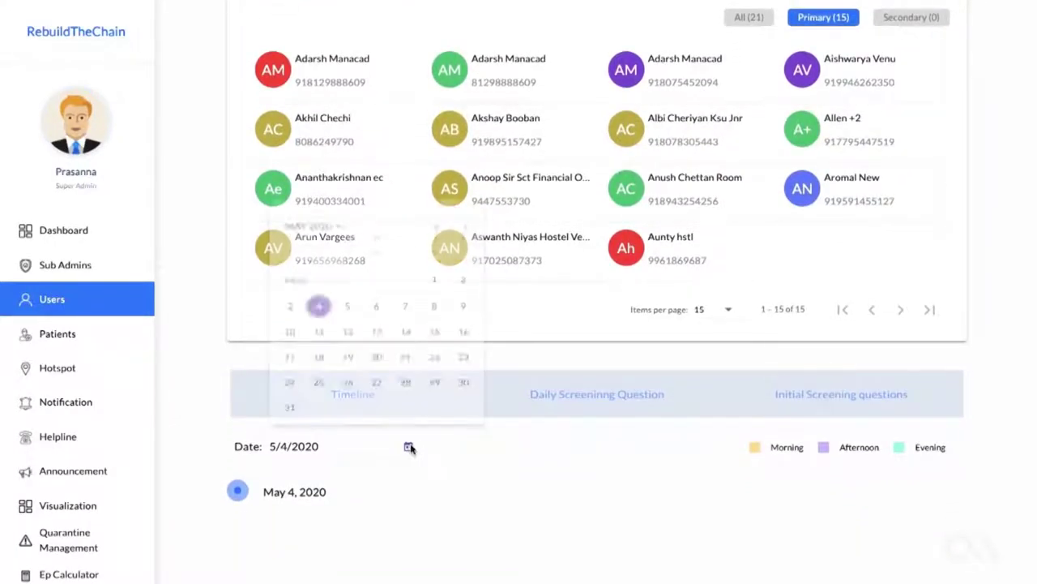
{"action": "left_click", "coordinate": [437, 203]}
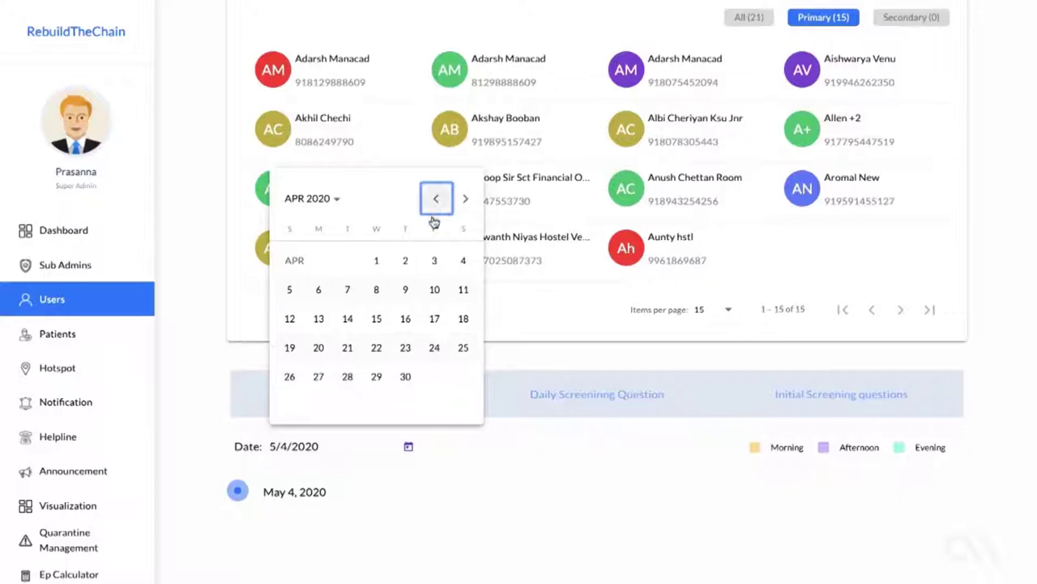
{"action": "left_click", "coordinate": [406, 347]}
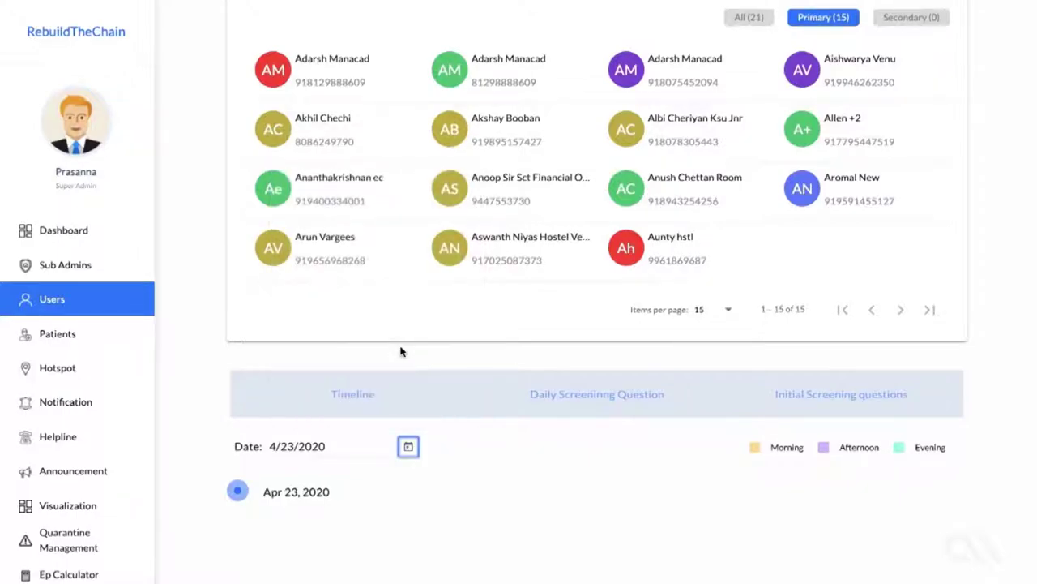
Step: Show the daily screening questions for 4/23/2020 and review the throat pain chart
{"action": "left_click", "coordinate": [556, 407]}
{"action": "scroll", "coordinate": [509, 498], "scroll_direction": "down", "scroll_amount": 1}
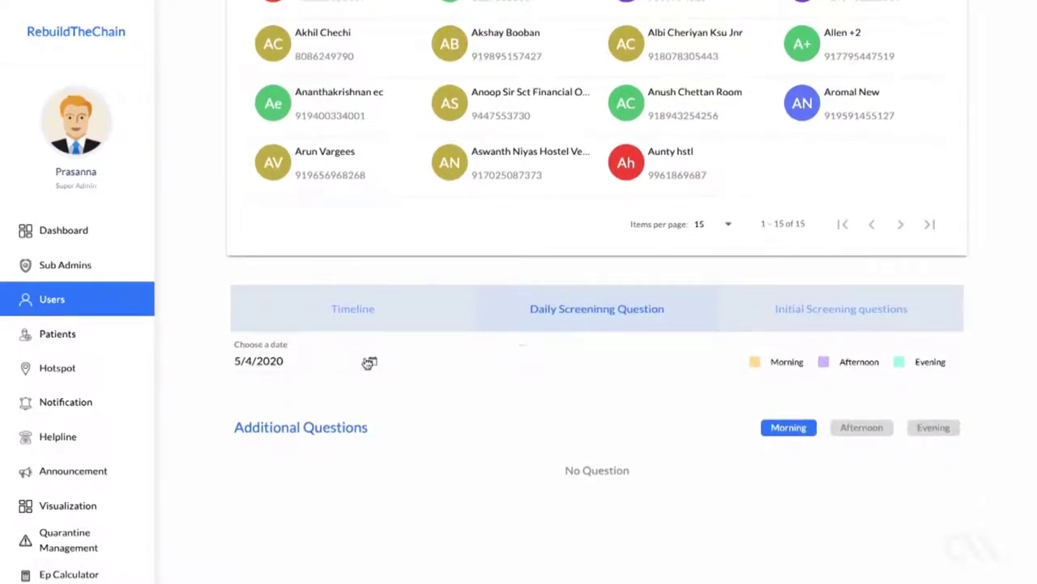
{"action": "left_click", "coordinate": [371, 362]}
{"action": "left_click", "coordinate": [403, 111]}
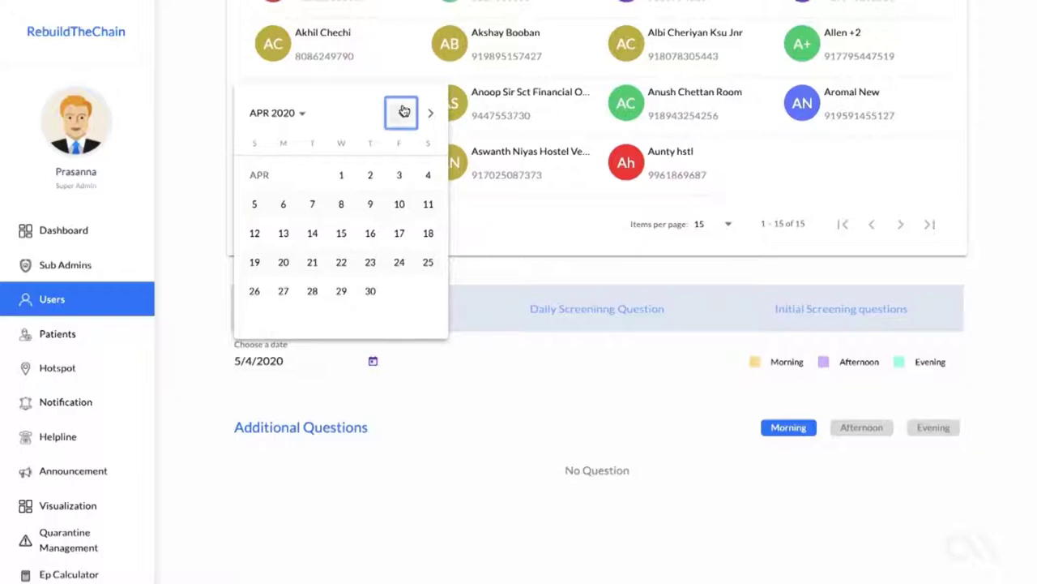
{"action": "left_click", "coordinate": [370, 262]}
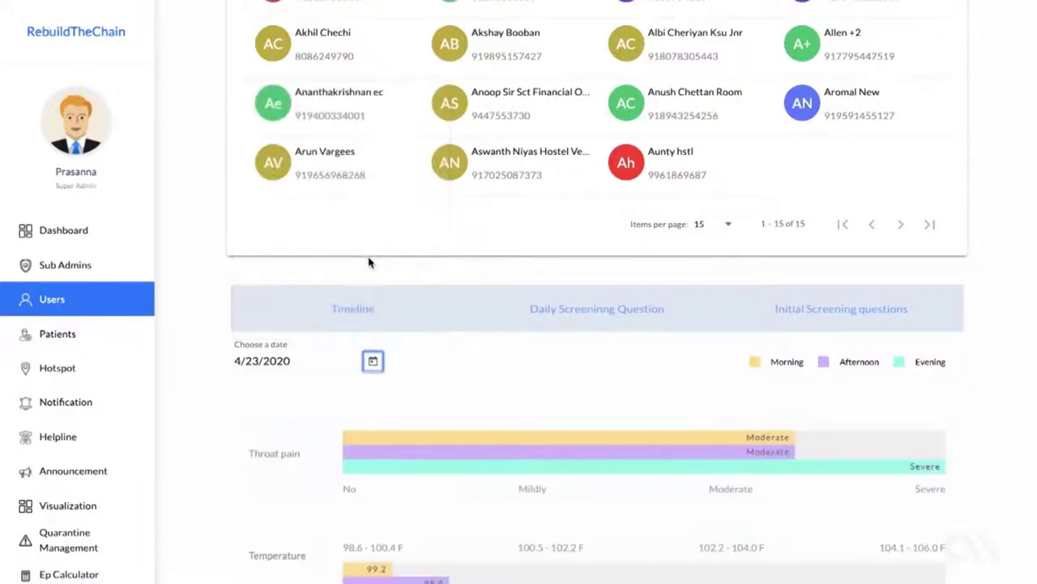
{"action": "scroll", "coordinate": [425, 408], "scroll_direction": "up", "scroll_amount": 1}
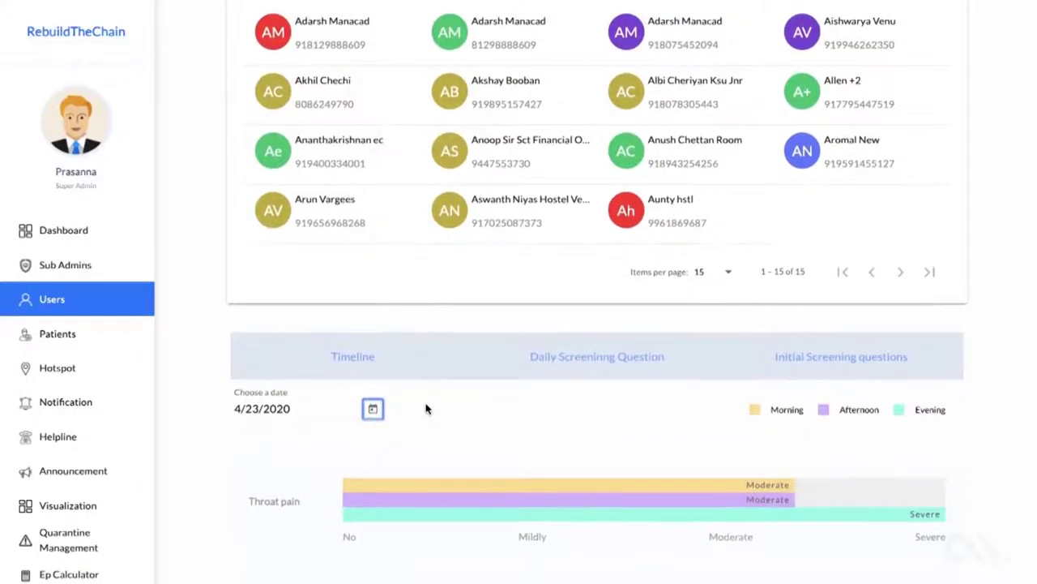
{"action": "scroll", "coordinate": [425, 409], "scroll_direction": "up", "scroll_amount": 1}
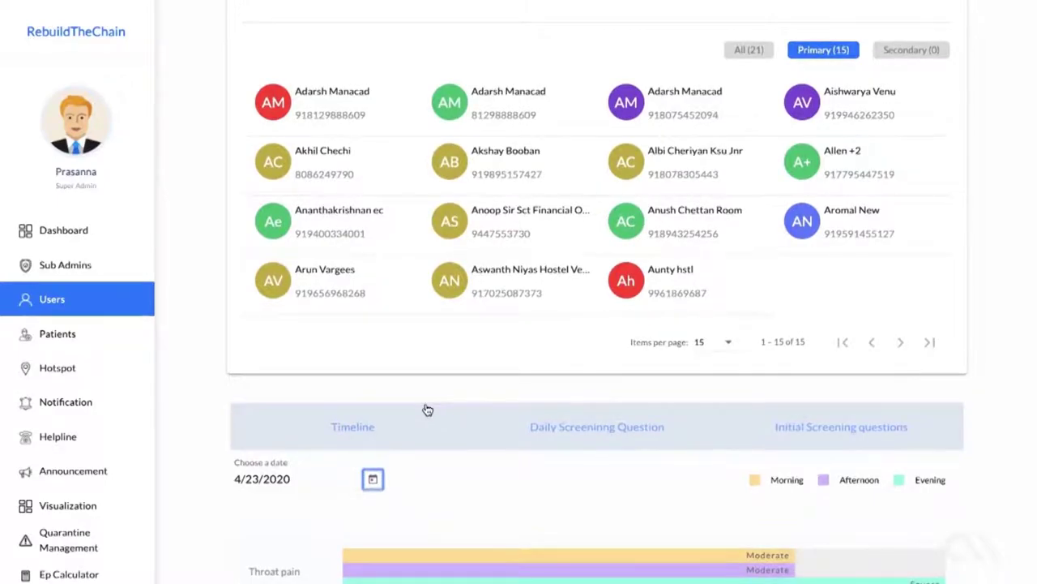
{"action": "scroll", "coordinate": [428, 409], "scroll_direction": "up", "scroll_amount": 1}
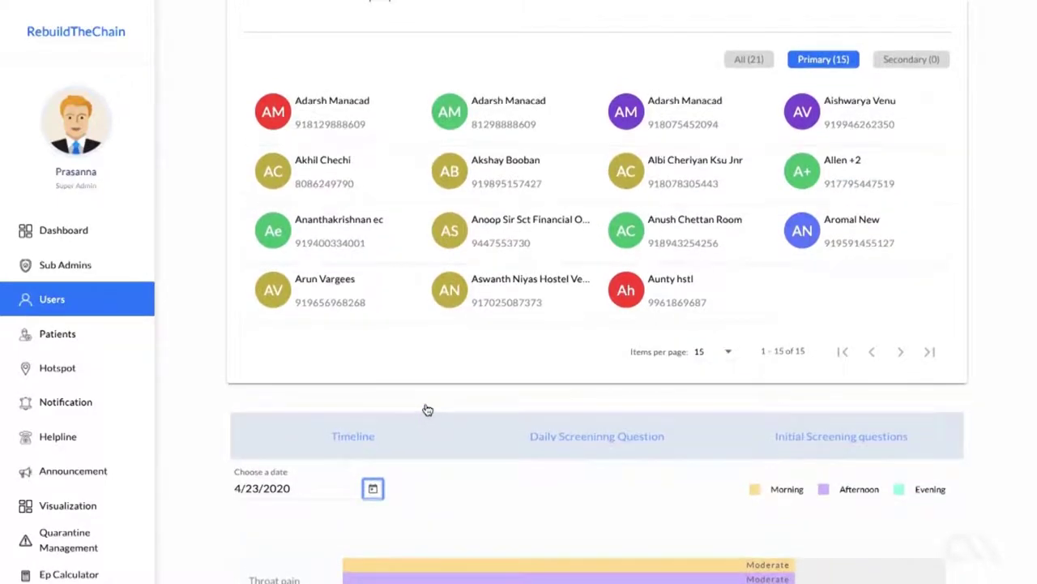
{"action": "scroll", "coordinate": [428, 409], "scroll_direction": "up", "scroll_amount": 1}
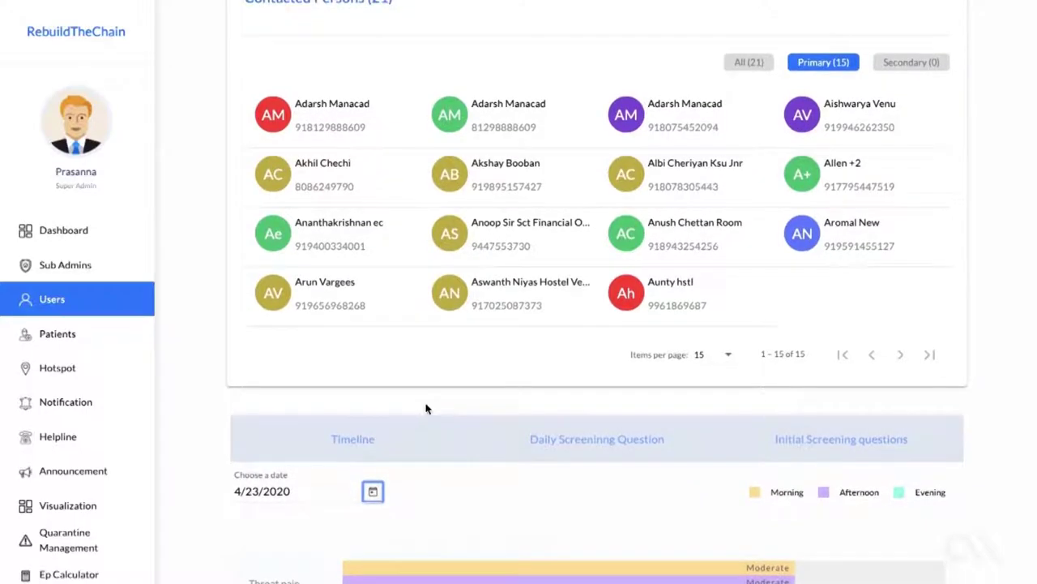
{"action": "scroll", "coordinate": [427, 408], "scroll_direction": "down", "scroll_amount": 1}
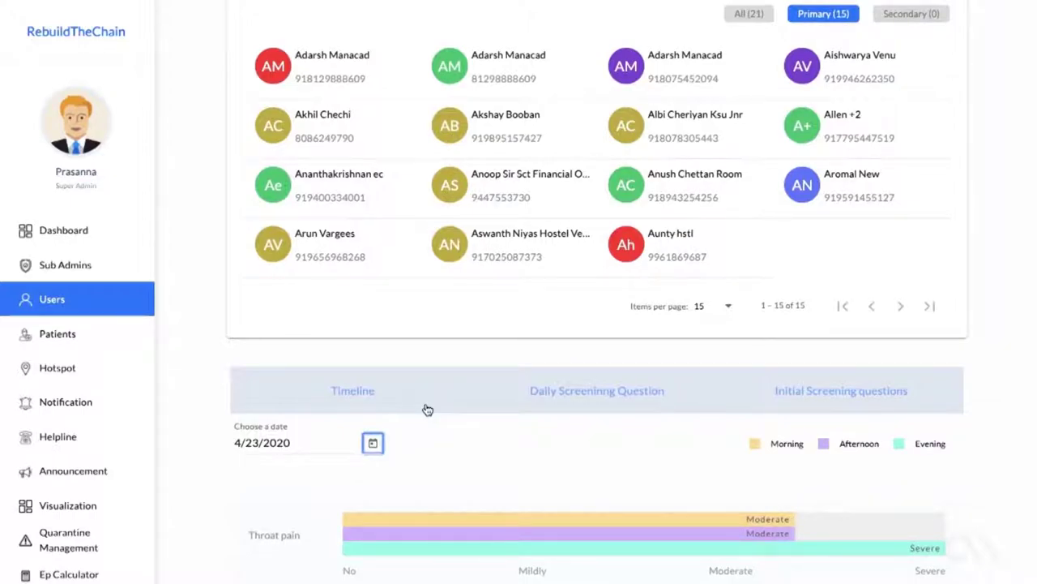
{"action": "scroll", "coordinate": [427, 409], "scroll_direction": "down", "scroll_amount": 3}
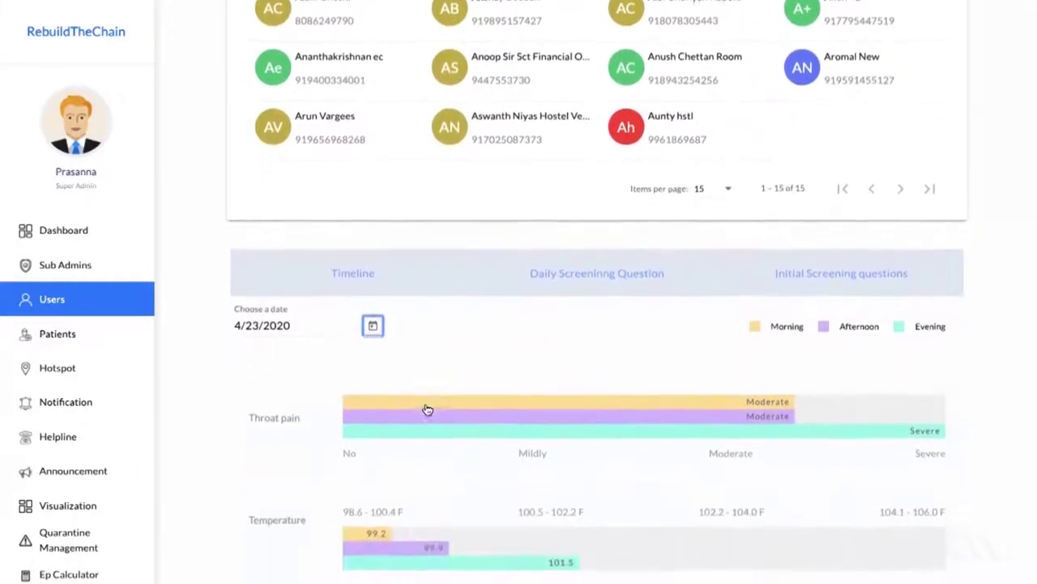
{"action": "scroll", "coordinate": [427, 409], "scroll_direction": "down", "scroll_amount": 3}
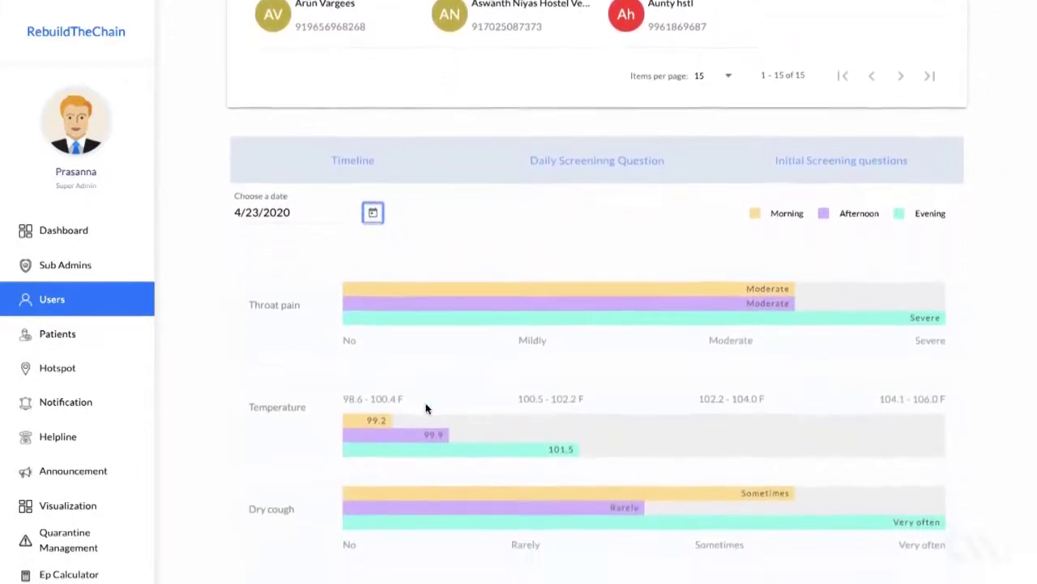
{"action": "scroll", "coordinate": [427, 409], "scroll_direction": "down", "scroll_amount": 1}
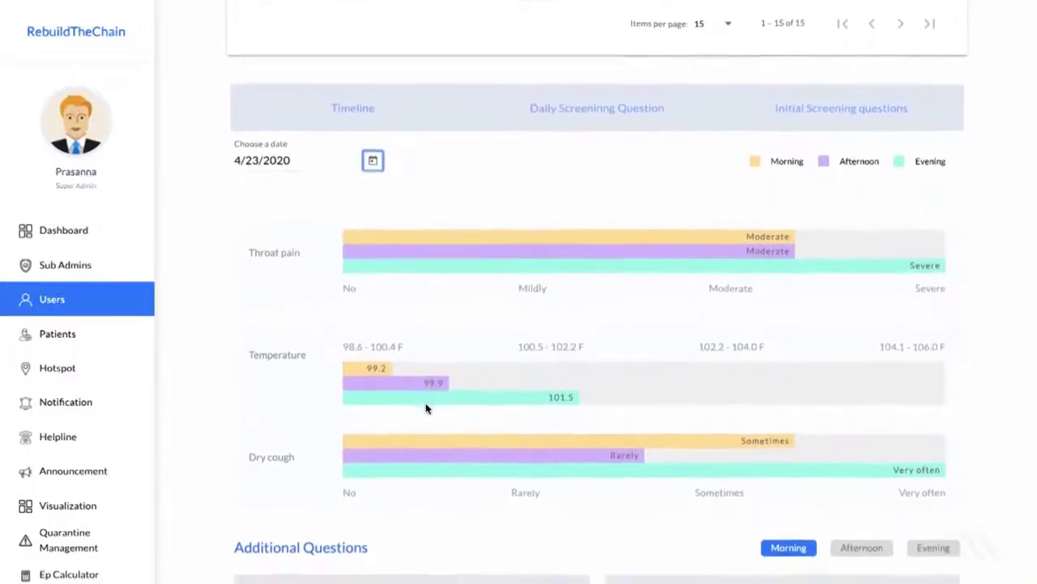
{"action": "scroll", "coordinate": [427, 410], "scroll_direction": "down", "scroll_amount": 1}
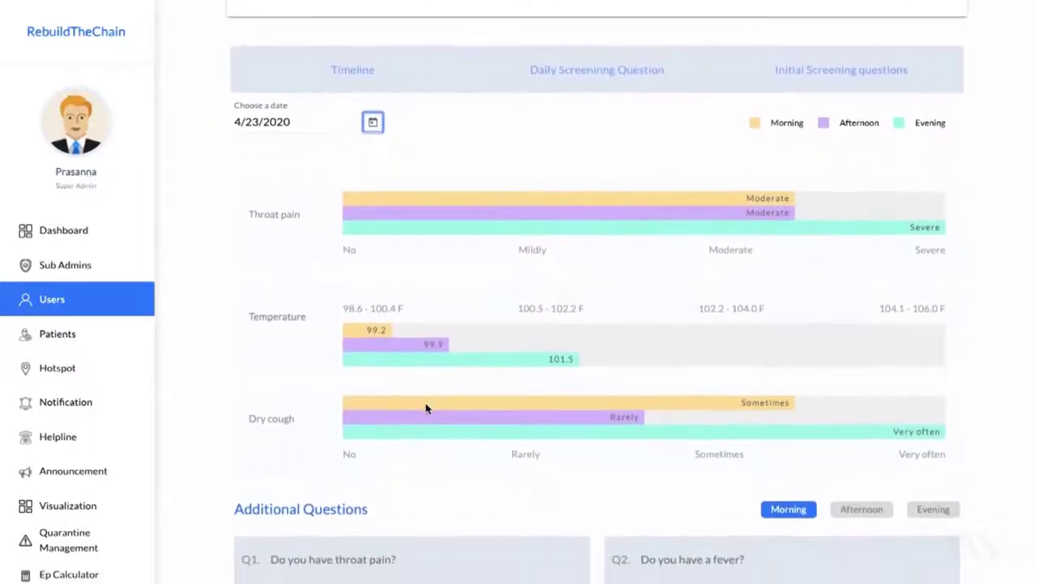
{"action": "scroll", "coordinate": [427, 409], "scroll_direction": "down", "scroll_amount": 1}
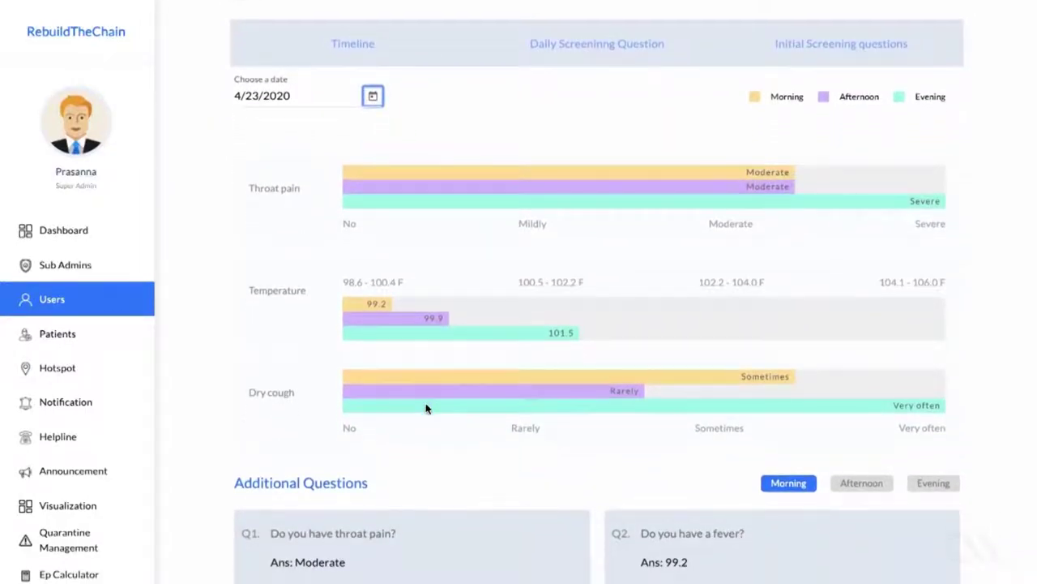
{"action": "scroll", "coordinate": [427, 408], "scroll_direction": "down", "scroll_amount": 2}
{"action": "scroll", "coordinate": [426, 408], "scroll_direction": "up", "scroll_amount": 3}
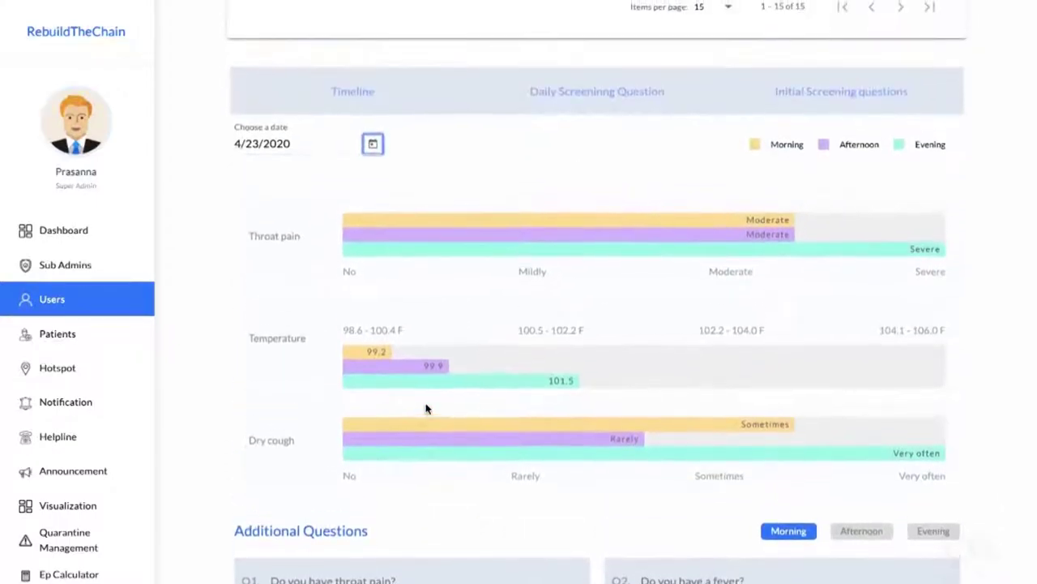
{"action": "scroll", "coordinate": [426, 408], "scroll_direction": "down", "scroll_amount": 3}
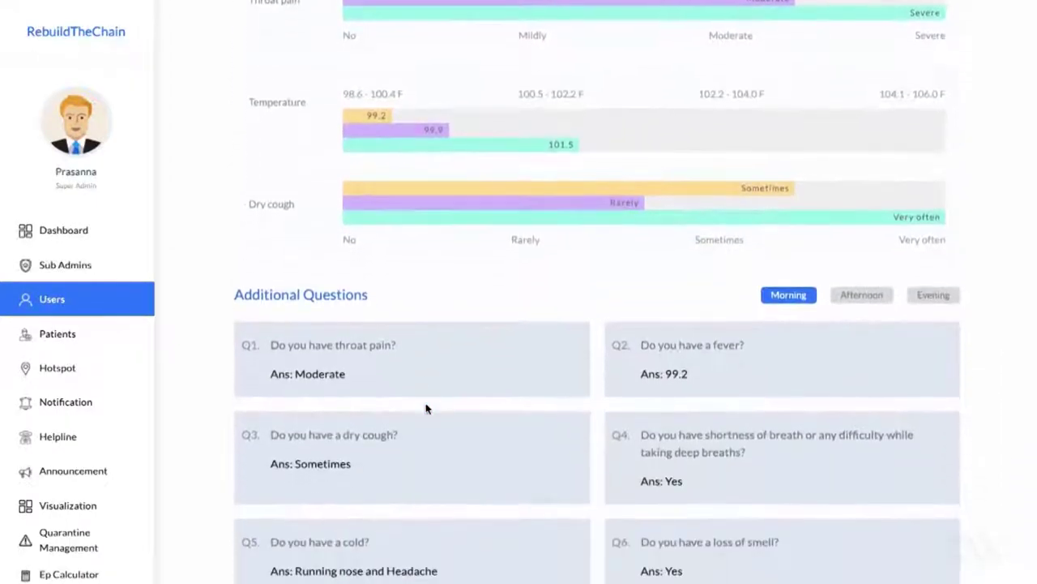
{"action": "scroll", "coordinate": [427, 408], "scroll_direction": "down", "scroll_amount": 3}
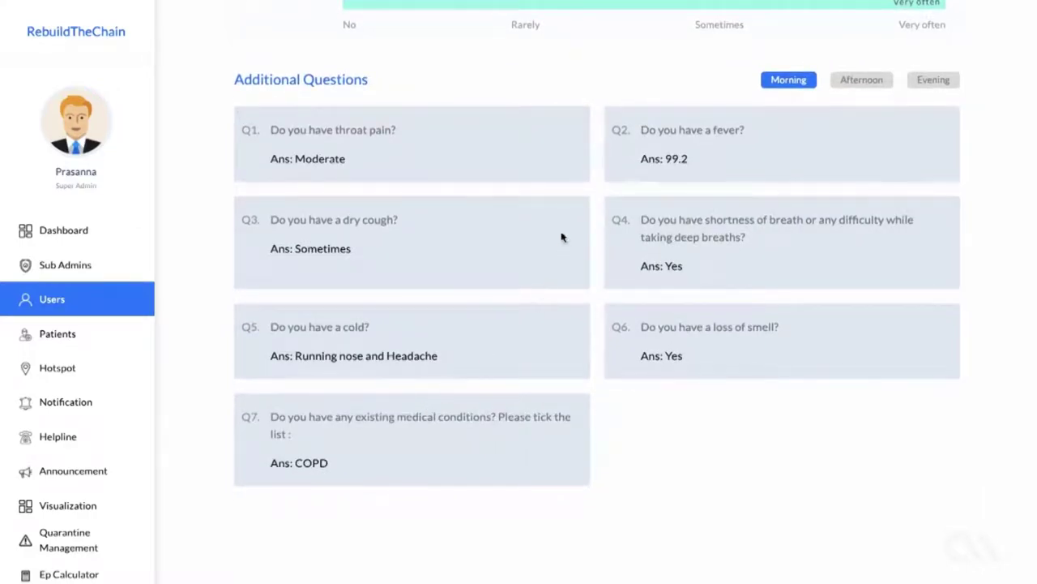
{"action": "scroll", "coordinate": [565, 210], "scroll_direction": "up", "scroll_amount": 3}
{"action": "scroll", "coordinate": [564, 210], "scroll_direction": "up", "scroll_amount": 3}
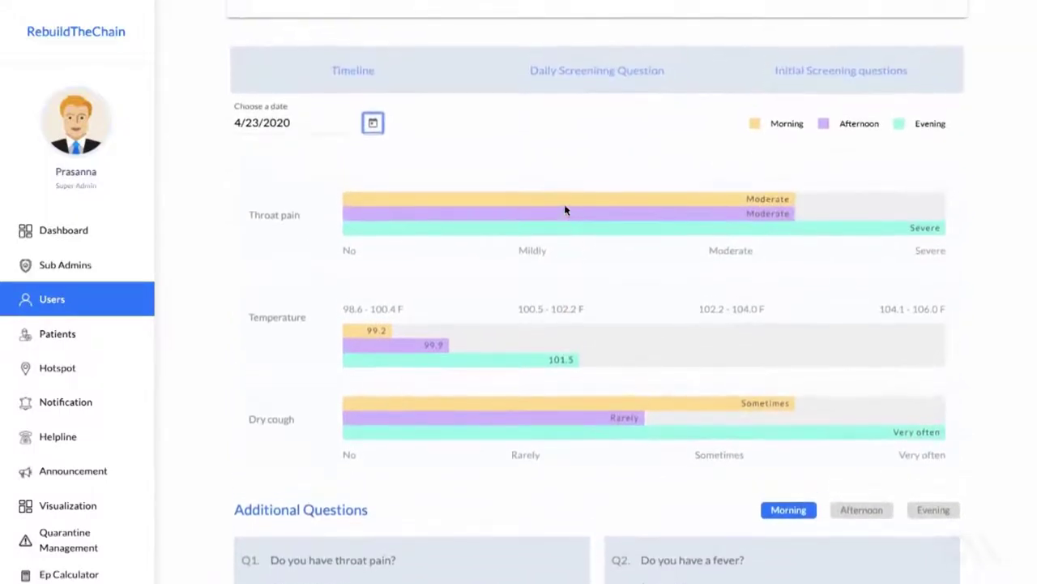
{"action": "scroll", "coordinate": [564, 209], "scroll_direction": "up", "scroll_amount": 1}
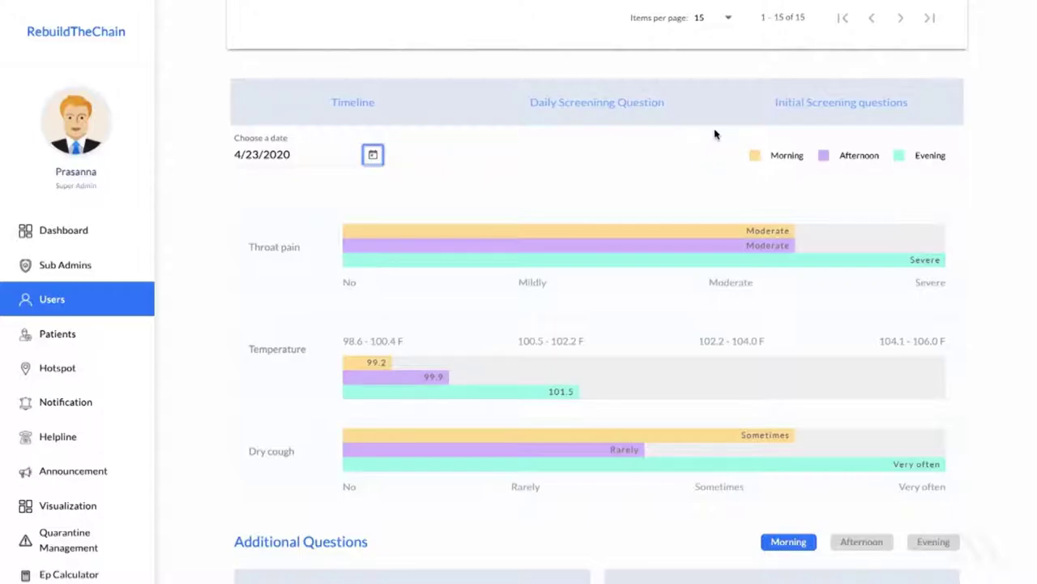
{"action": "scroll", "coordinate": [758, 149], "scroll_direction": "down", "scroll_amount": 1}
{"action": "scroll", "coordinate": [762, 148], "scroll_direction": "down", "scroll_amount": 5}
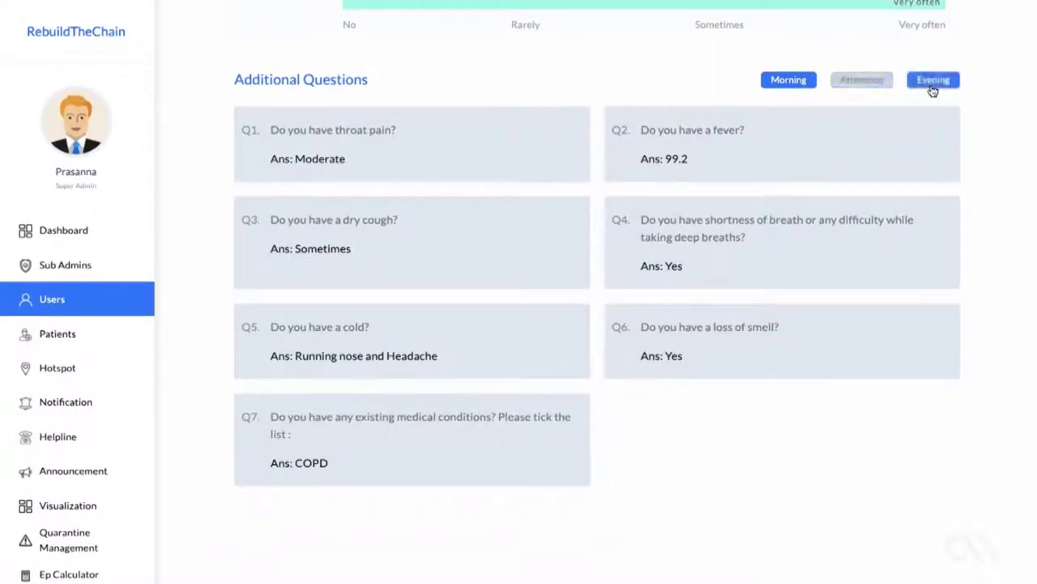
{"action": "scroll", "coordinate": [817, 188], "scroll_direction": "up", "scroll_amount": 1}
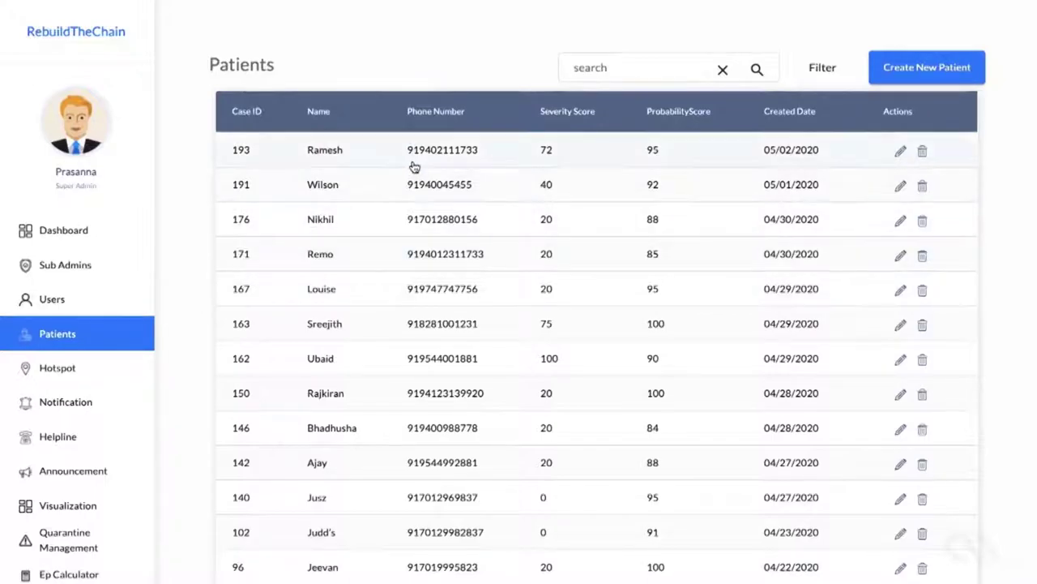
Step: Scroll through the Patients table of 21 patients, starting from case 193
{"action": "scroll", "coordinate": [413, 166], "scroll_direction": "down", "scroll_amount": 2}
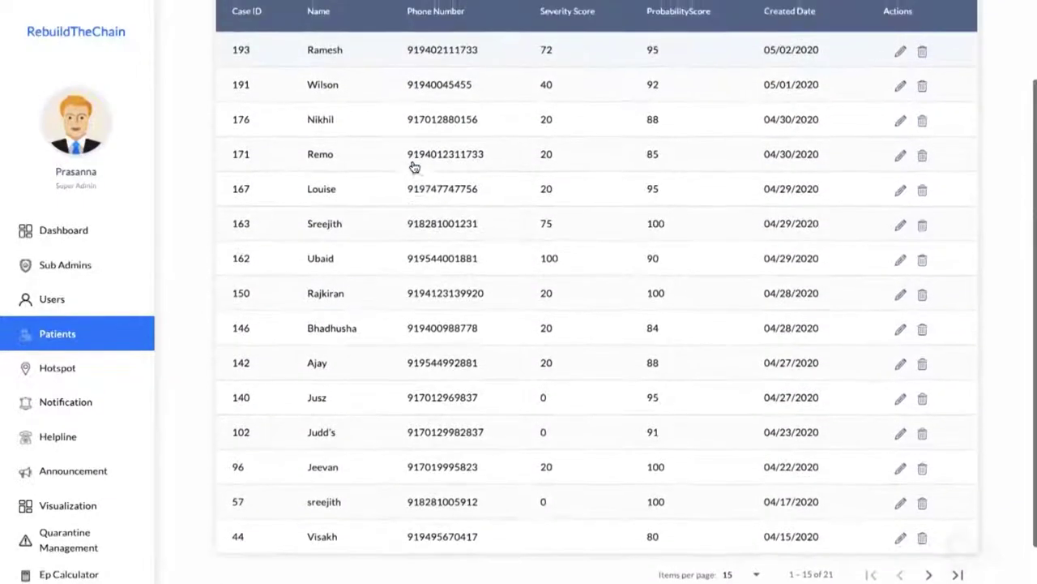
{"action": "scroll", "coordinate": [414, 166], "scroll_direction": "up", "scroll_amount": 2}
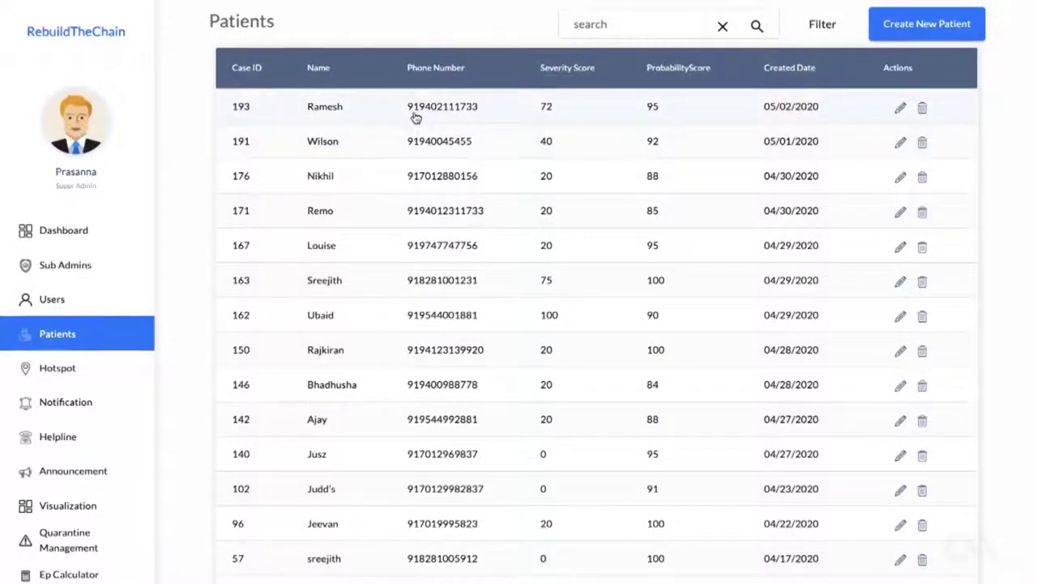
Step: Open the Hotspot page and pan the map toward the Kaniyapuram hotspot
{"action": "left_click", "coordinate": [415, 118]}
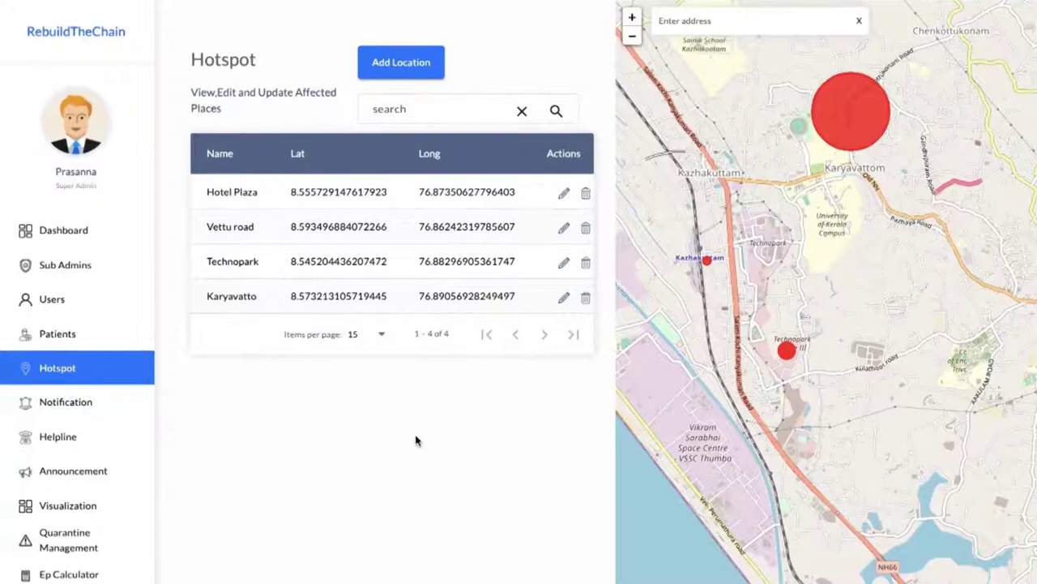
{"action": "scroll", "coordinate": [755, 308], "scroll_direction": "up", "scroll_amount": 1}
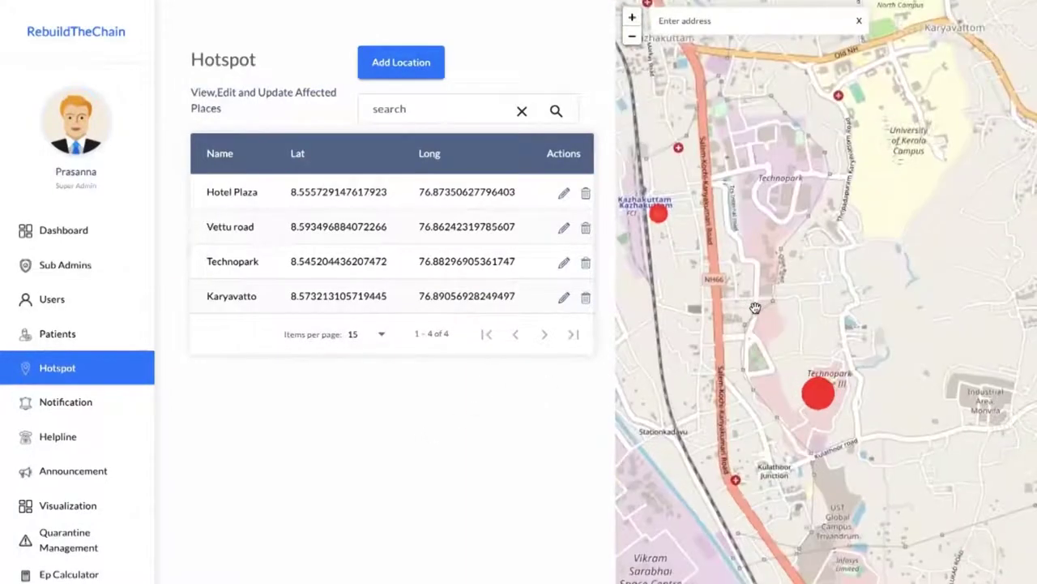
{"action": "scroll", "coordinate": [754, 307], "scroll_direction": "down", "scroll_amount": 2}
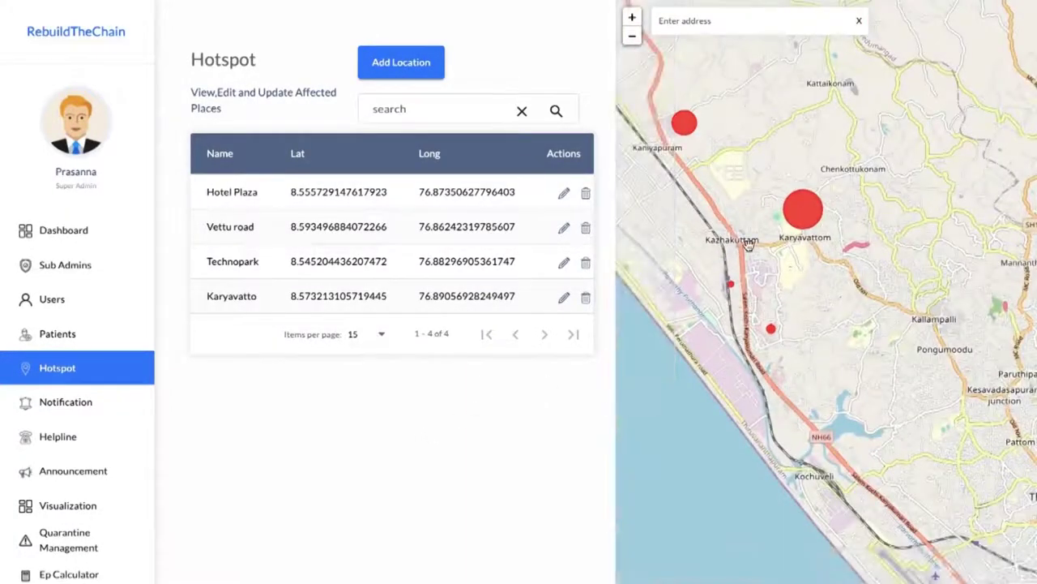
{"action": "left_click_drag", "start_coordinate": [754, 307], "coordinate": [798, 347]}
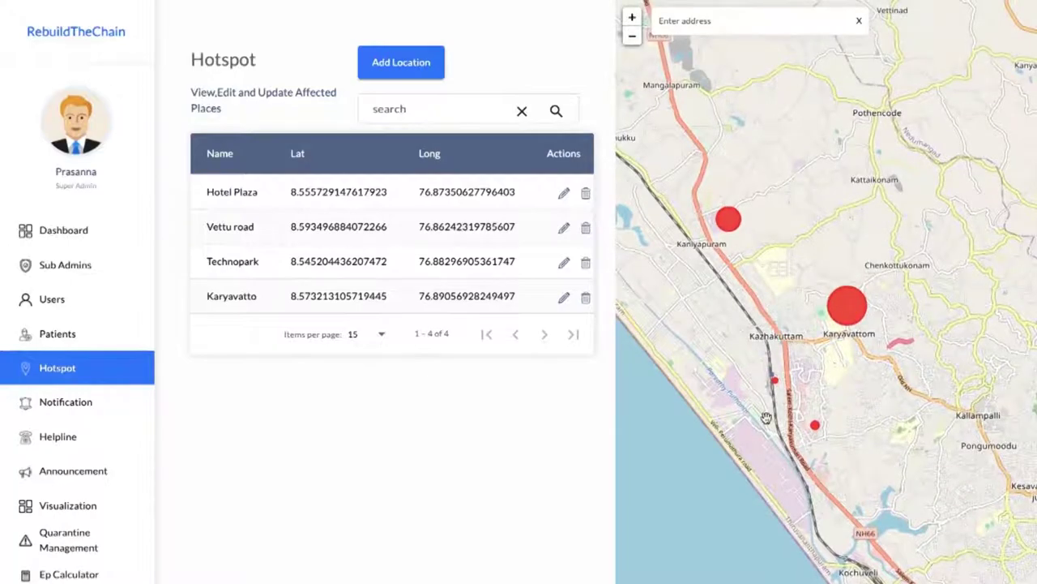
Step: Zoom and pan back to Karyavattom, then recentre the map on the four hotspots
{"action": "scroll", "coordinate": [766, 417], "scroll_direction": "up", "scroll_amount": 2}
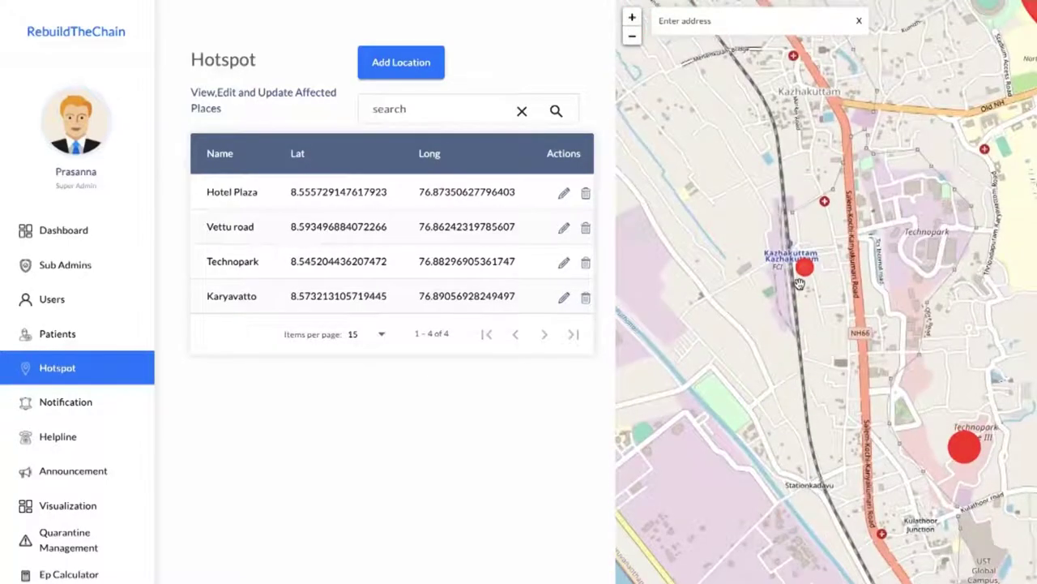
{"action": "scroll", "coordinate": [800, 283], "scroll_direction": "up", "scroll_amount": 1}
{"action": "scroll", "coordinate": [800, 284], "scroll_direction": "down", "scroll_amount": 1}
{"action": "left_click_drag", "start_coordinate": [887, 172], "coordinate": [802, 309]}
{"action": "scroll", "coordinate": [802, 309], "scroll_direction": "down", "scroll_amount": 1}
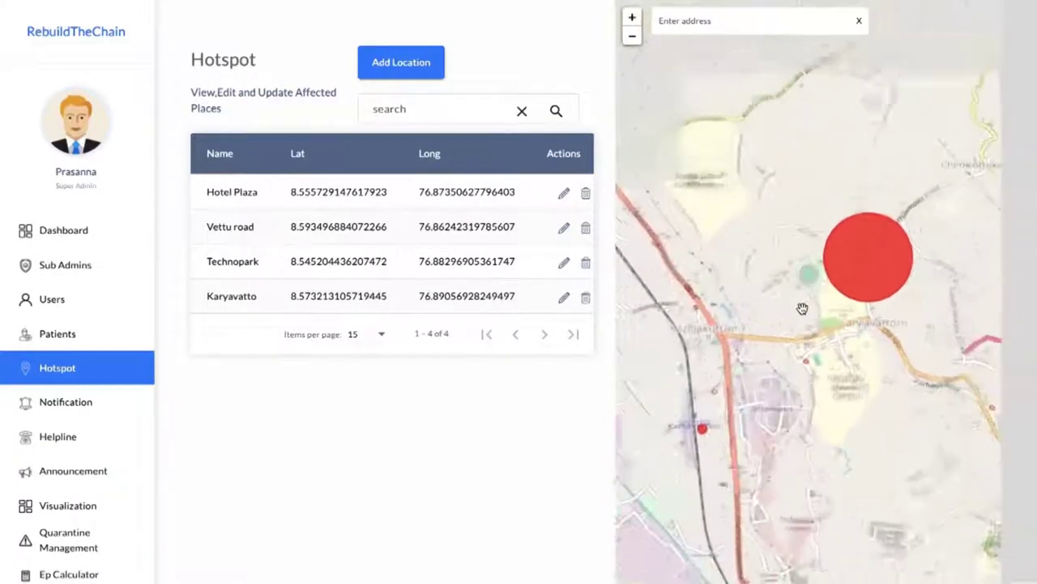
{"action": "scroll", "coordinate": [802, 308], "scroll_direction": "down", "scroll_amount": 1}
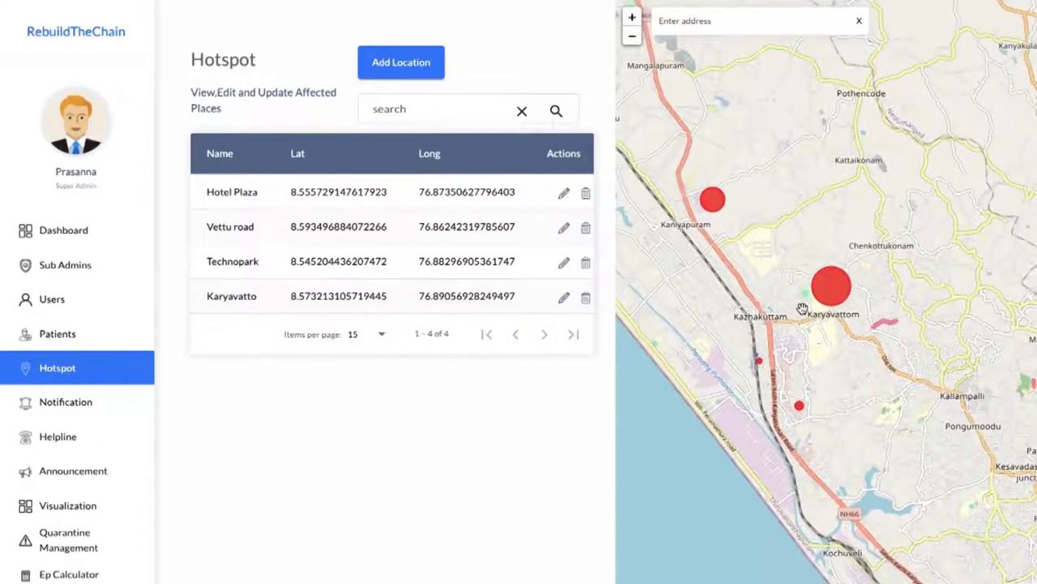
{"action": "scroll", "coordinate": [802, 309], "scroll_direction": "down", "scroll_amount": 1}
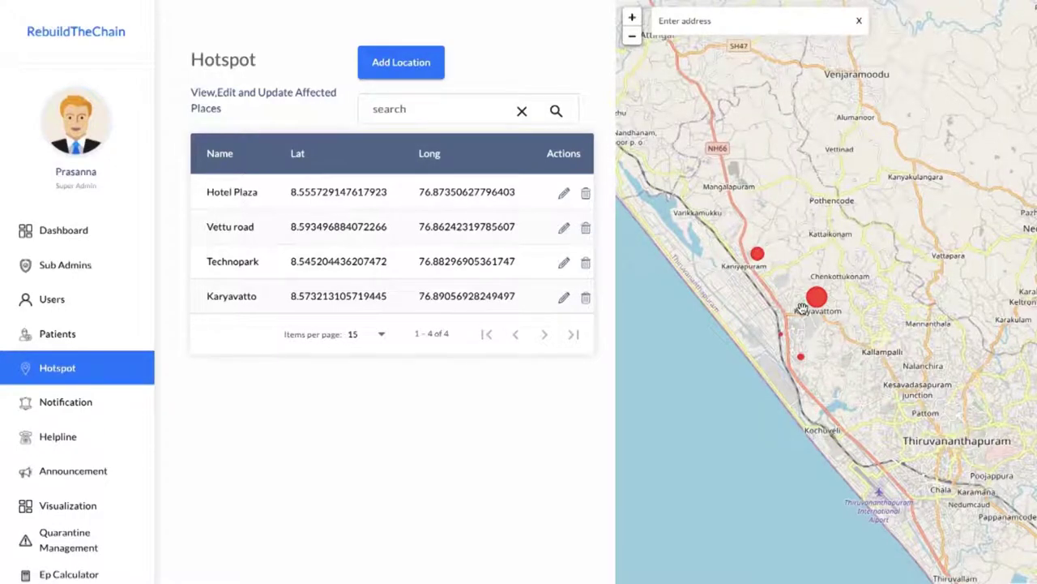
{"action": "left_click_drag", "start_coordinate": [801, 308], "coordinate": [755, 308]}
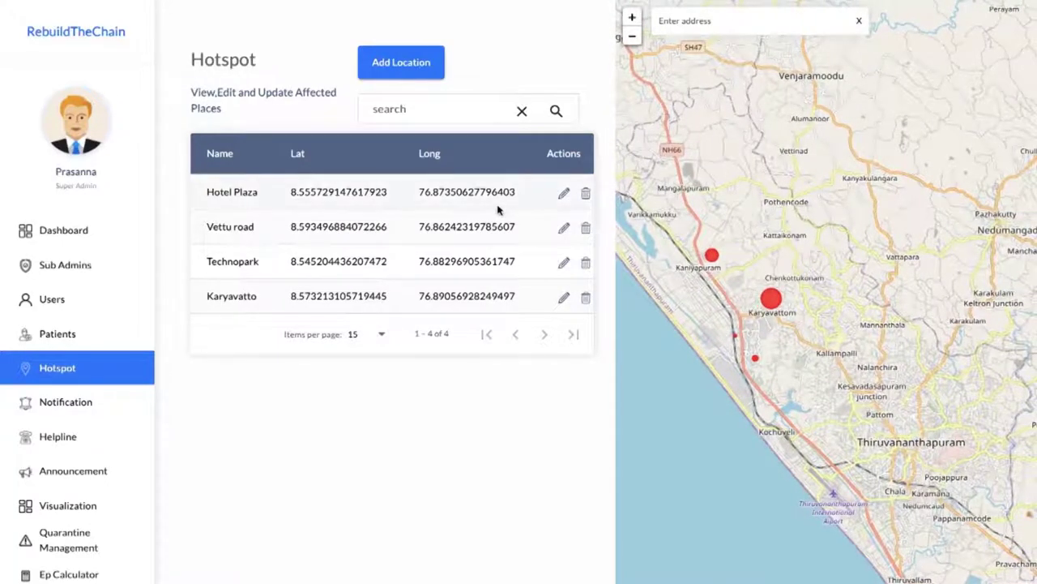
Step: Add a new affected place named 'Hotel King' with the default 500 coverage radius
{"action": "left_click", "coordinate": [418, 75]}
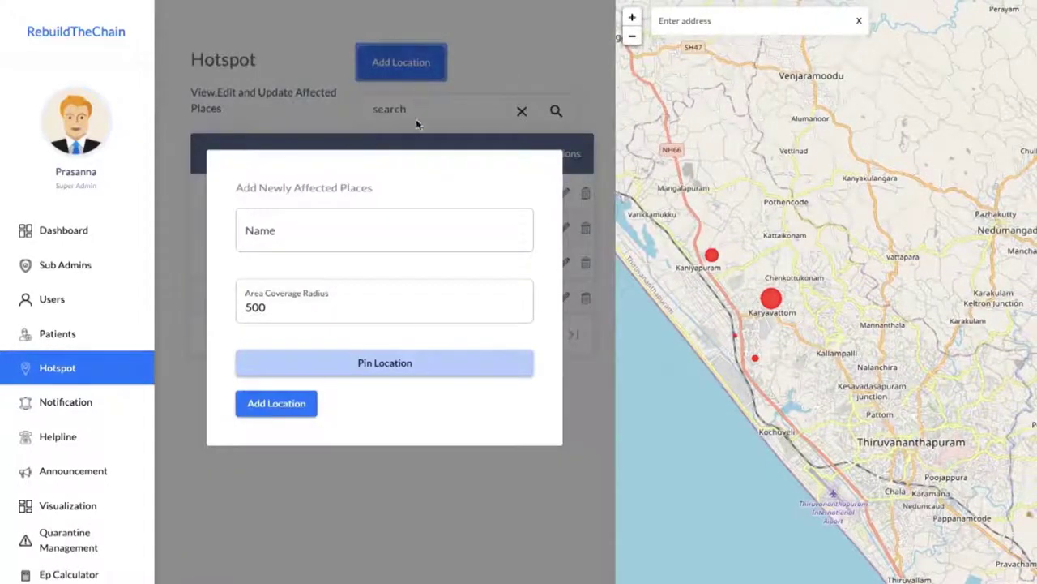
{"action": "left_click", "coordinate": [397, 238]}
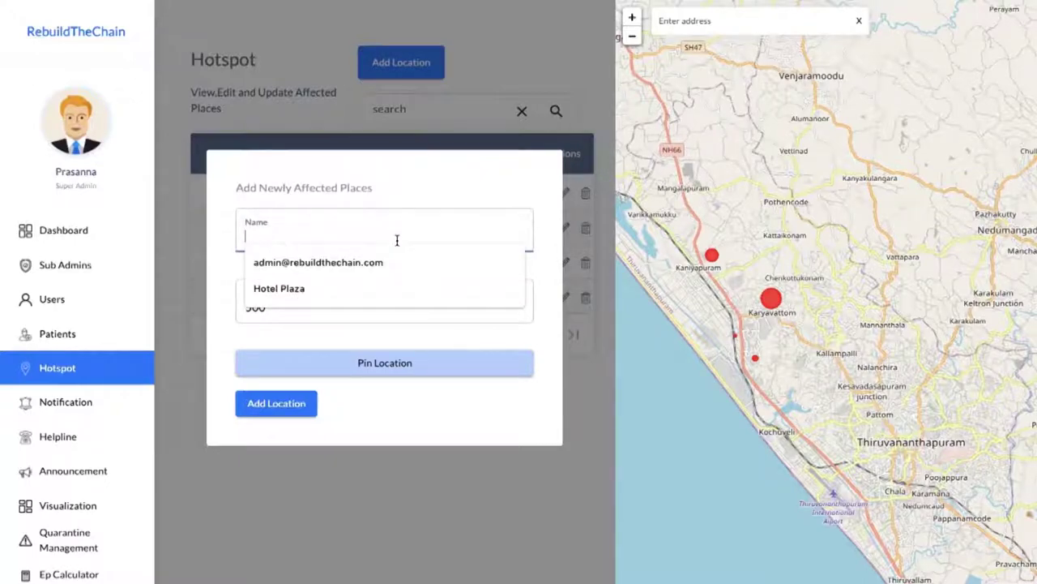
{"action": "type", "text": "Hotel"}
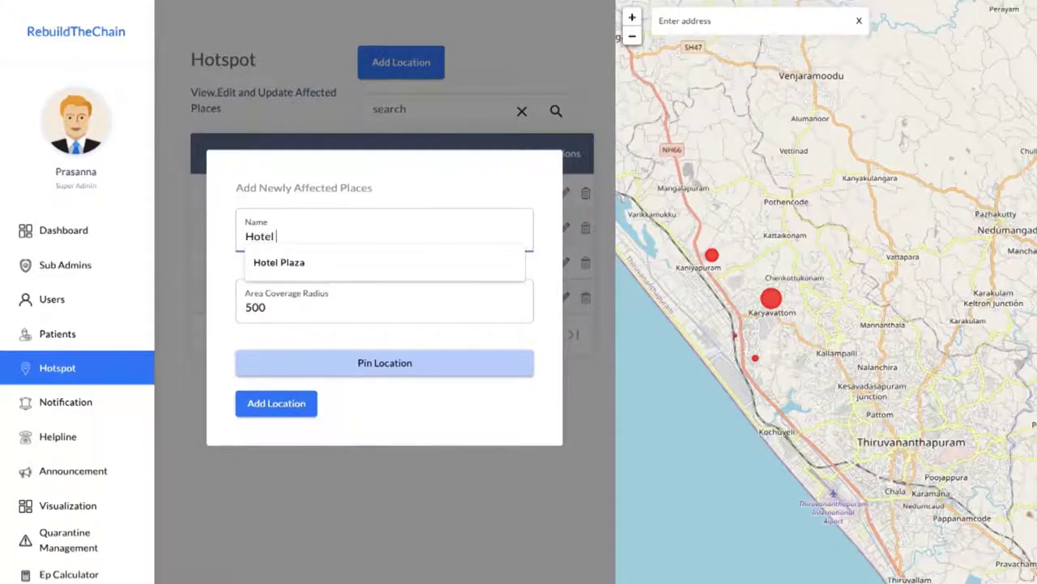
{"action": "type", "text": " Ki"}
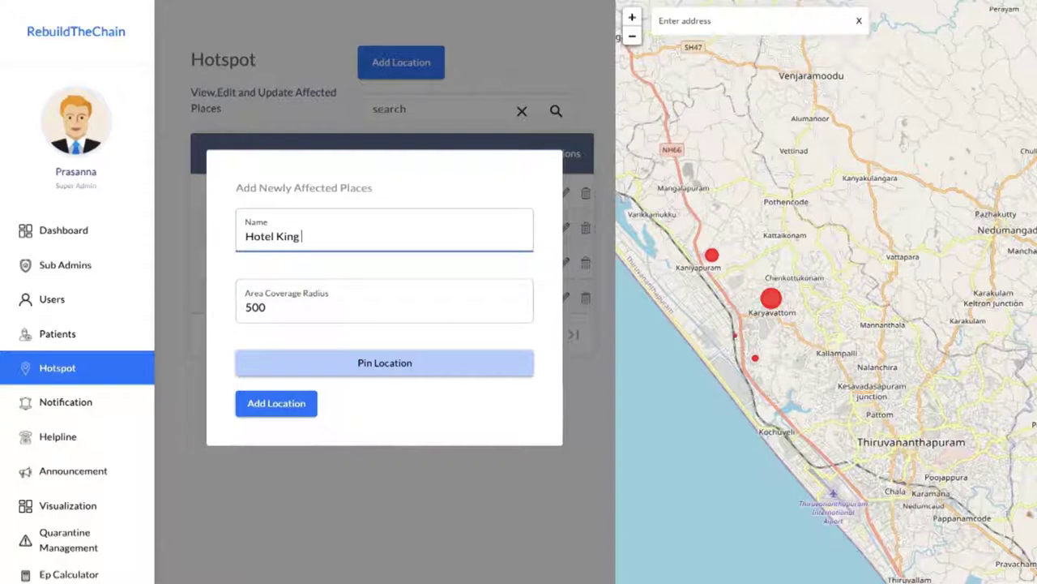
{"action": "type", "text": "ng"}
{"action": "left_click", "coordinate": [287, 407]}
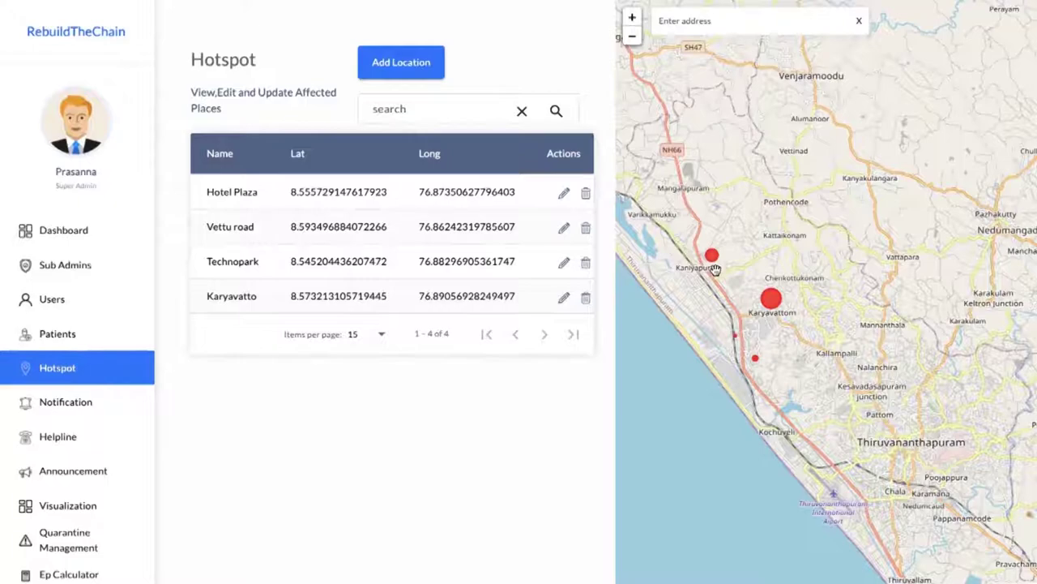
Step: Zoom in near Kaniyapuram and pan toward the Kazhakuttam and Karyavattom hotspot circles
{"action": "scroll", "coordinate": [714, 270], "scroll_direction": "up", "scroll_amount": 4}
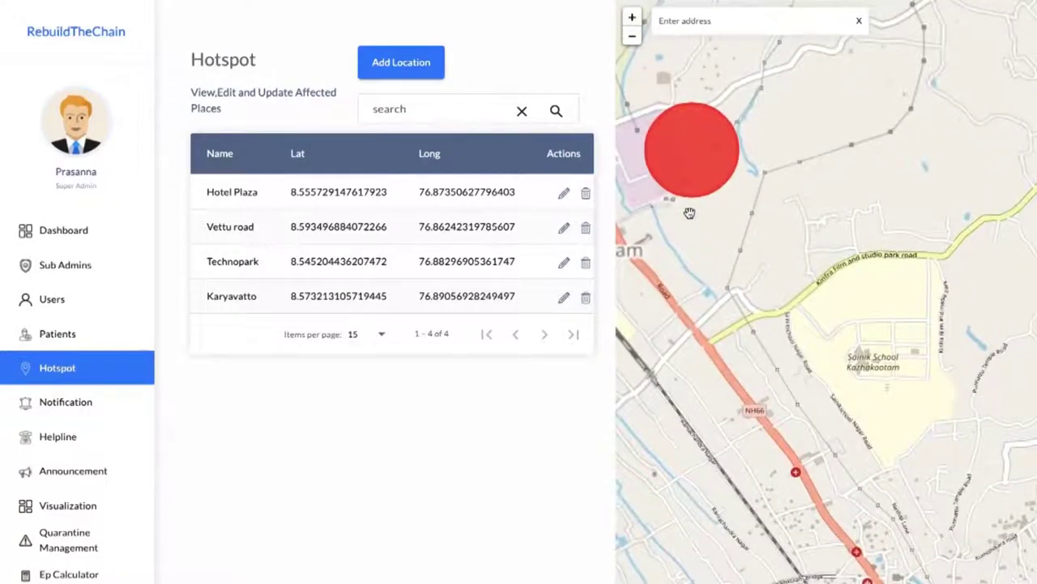
{"action": "left_click_drag", "start_coordinate": [689, 212], "coordinate": [743, 337]}
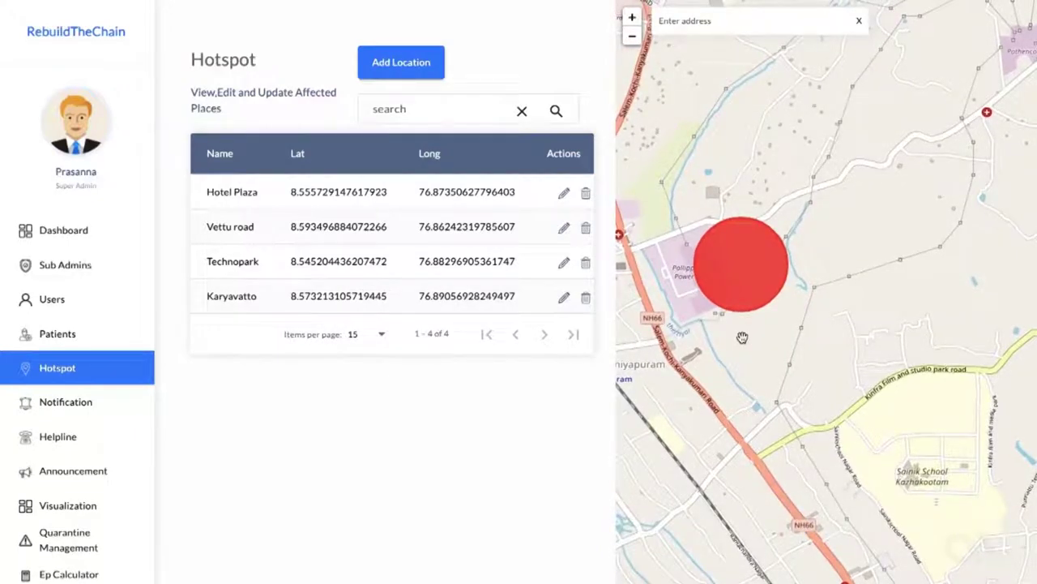
{"action": "left_click_drag", "start_coordinate": [743, 337], "coordinate": [664, 104]}
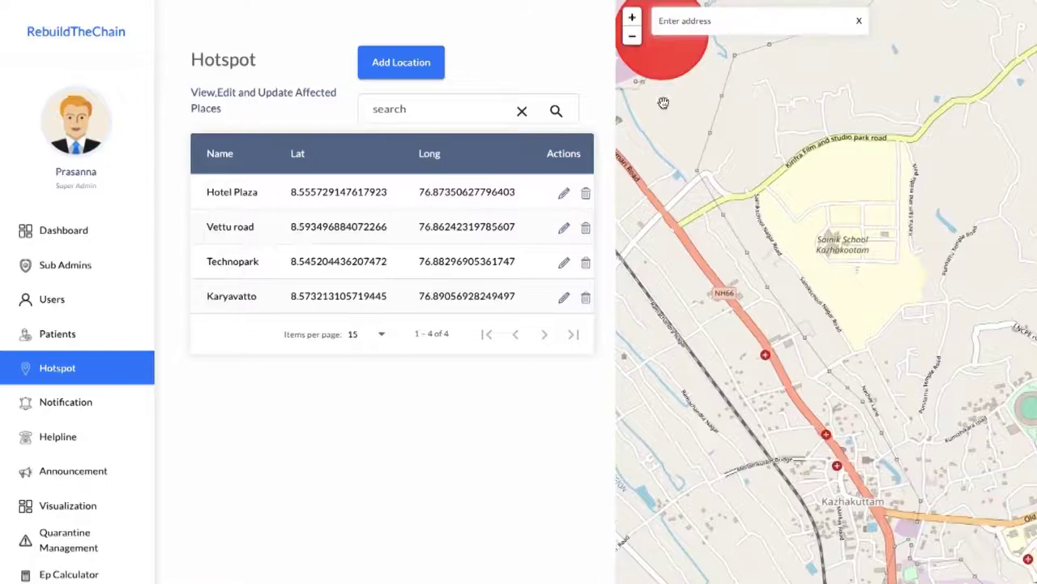
{"action": "scroll", "coordinate": [663, 103], "scroll_direction": "down", "scroll_amount": 2}
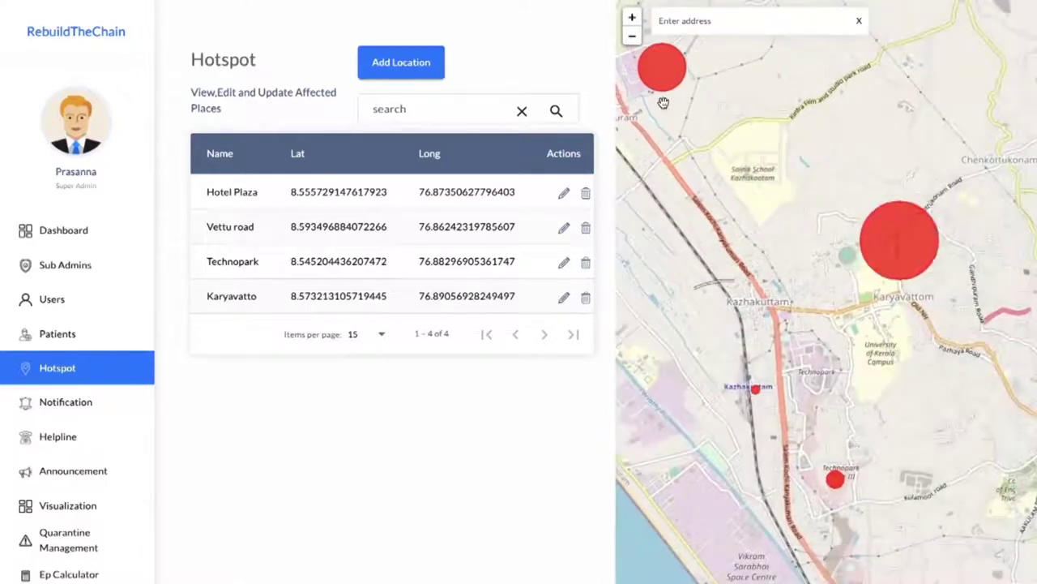
Step: Go to the Notifications page and look over the existing notifications
{"action": "left_click", "coordinate": [66, 402]}
{"action": "scroll", "coordinate": [416, 250], "scroll_direction": "down", "scroll_amount": 5}
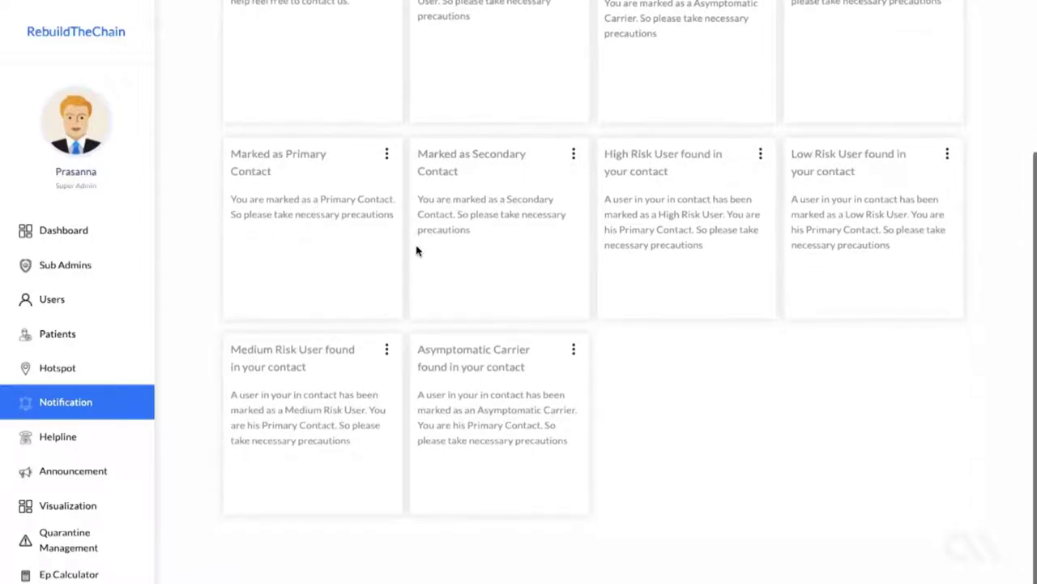
{"action": "scroll", "coordinate": [416, 250], "scroll_direction": "up", "scroll_amount": 3}
{"action": "scroll", "coordinate": [417, 250], "scroll_direction": "up", "scroll_amount": 3}
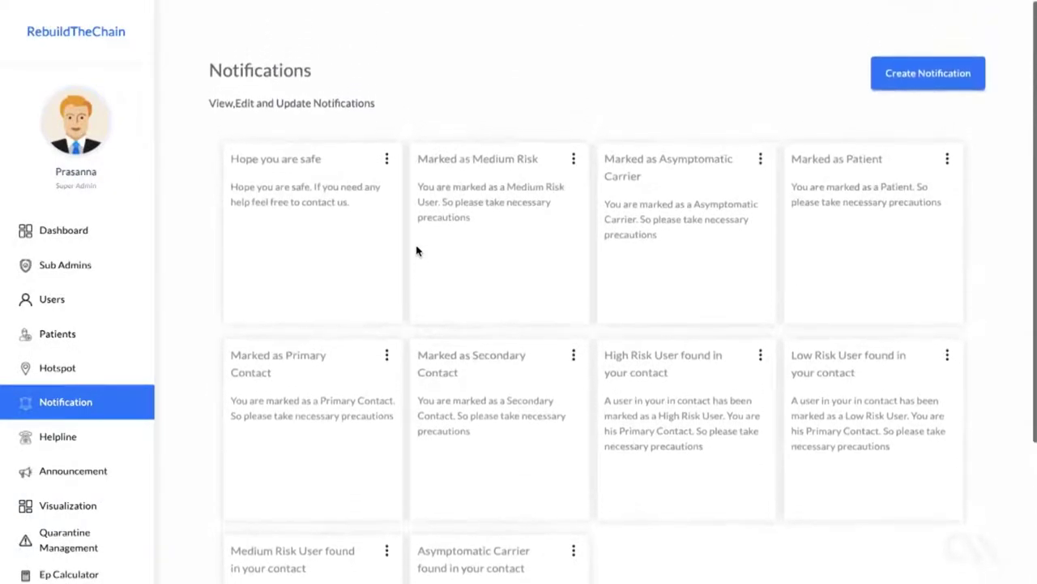
Step: Create a Patient notification 'New notification to patients' saying 'Take medication', repeating every 5 hours
{"action": "left_click", "coordinate": [921, 84]}
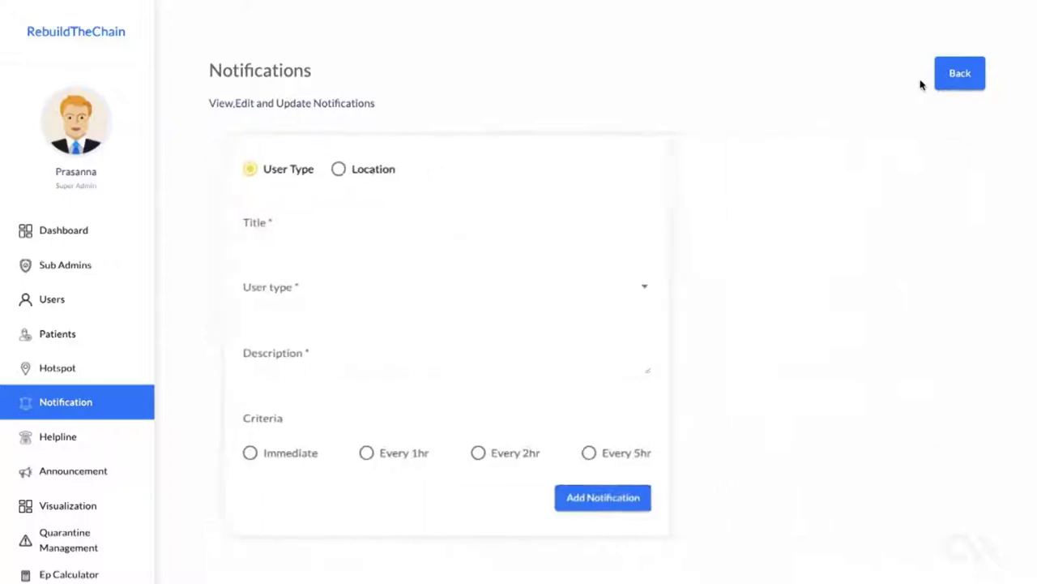
{"action": "left_click", "coordinate": [470, 223]}
{"action": "type", "text": "New notifi"}
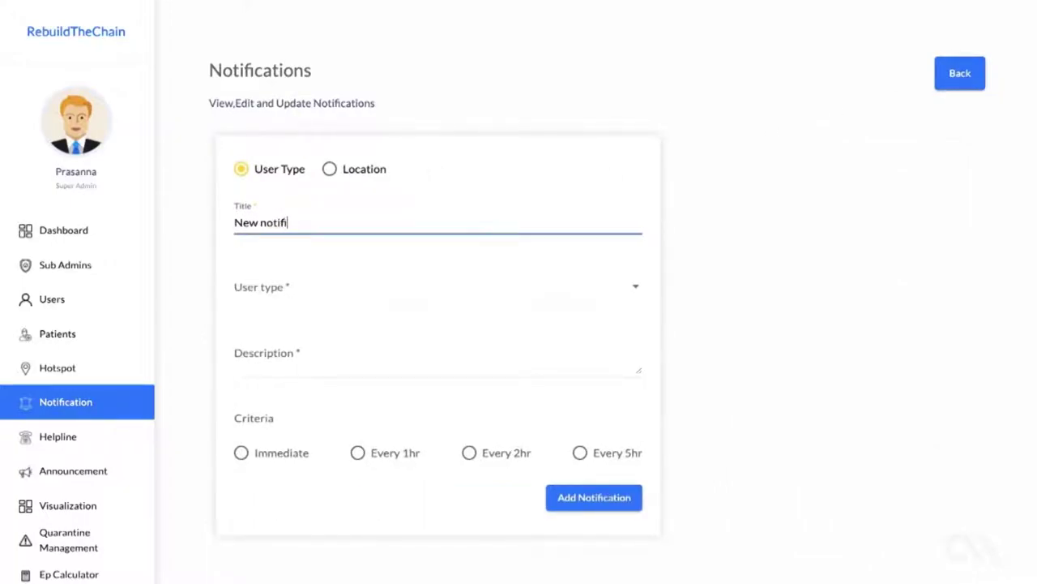
{"action": "type", "text": "cation to patien"}
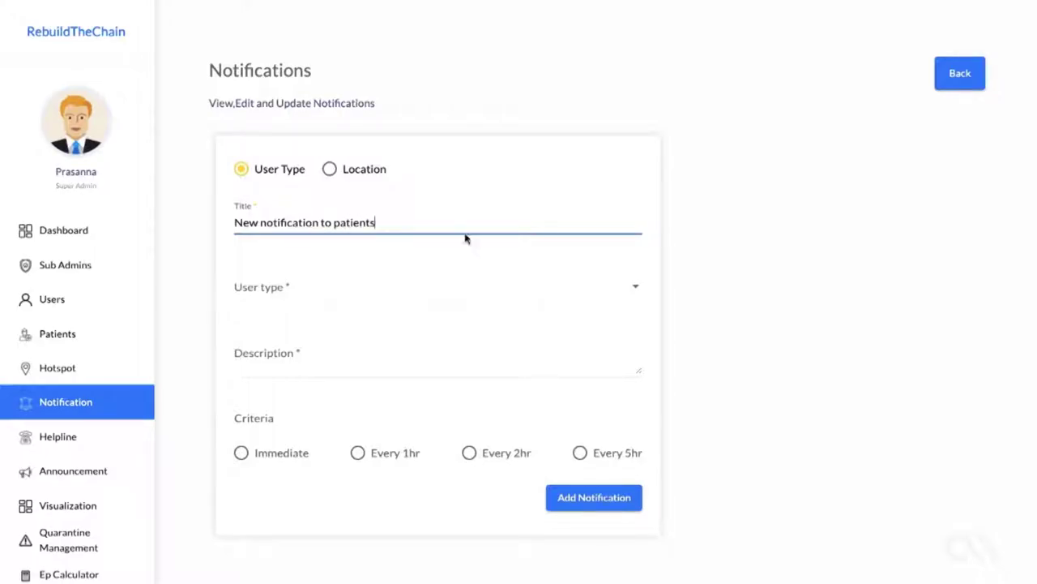
{"action": "type", "text": "ts"}
{"action": "left_click", "coordinate": [419, 297]}
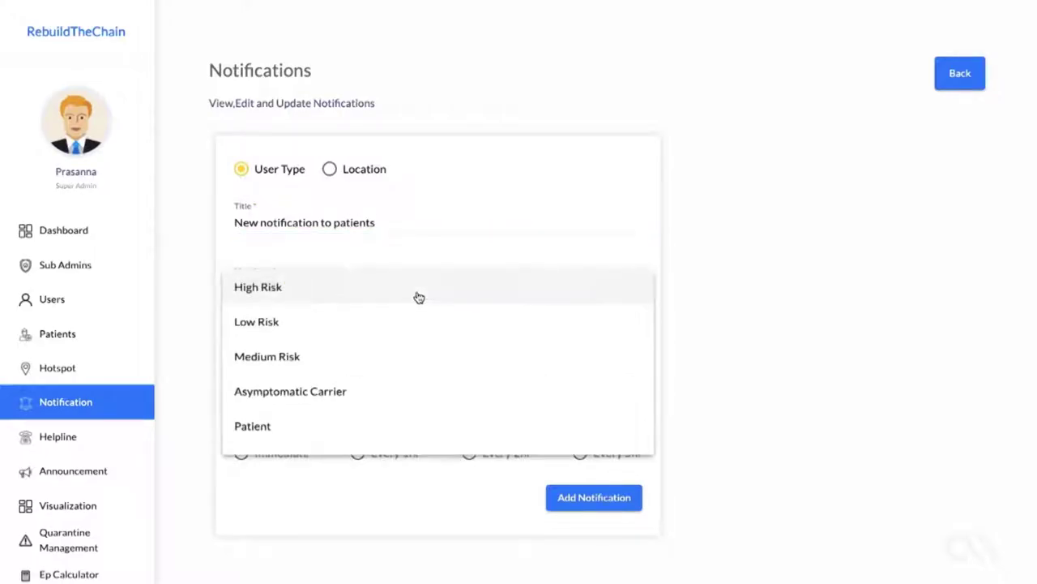
{"action": "left_click", "coordinate": [371, 421]}
{"action": "left_click", "coordinate": [368, 364]}
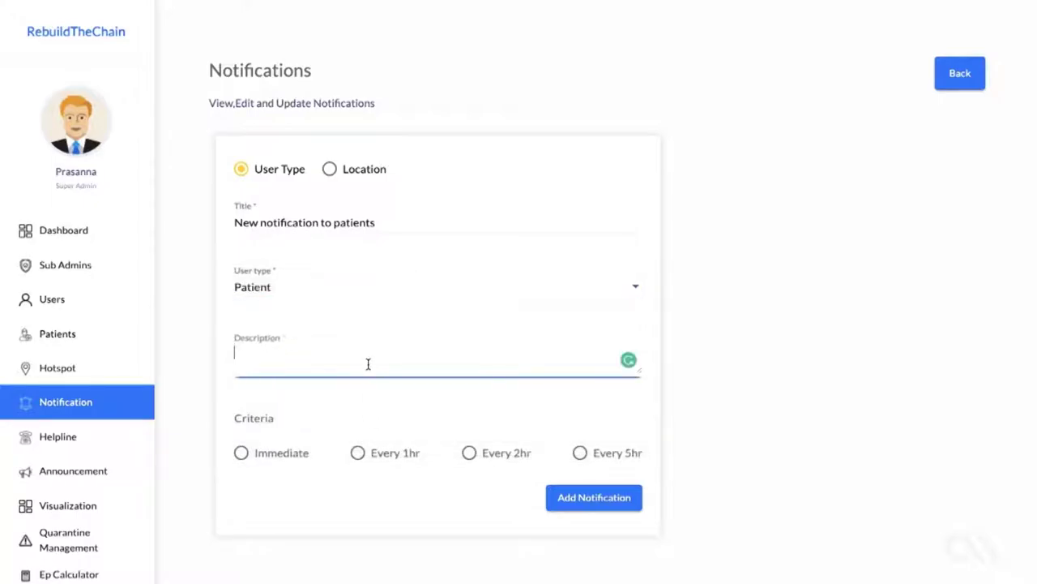
{"action": "type", "text": "Take medication"}
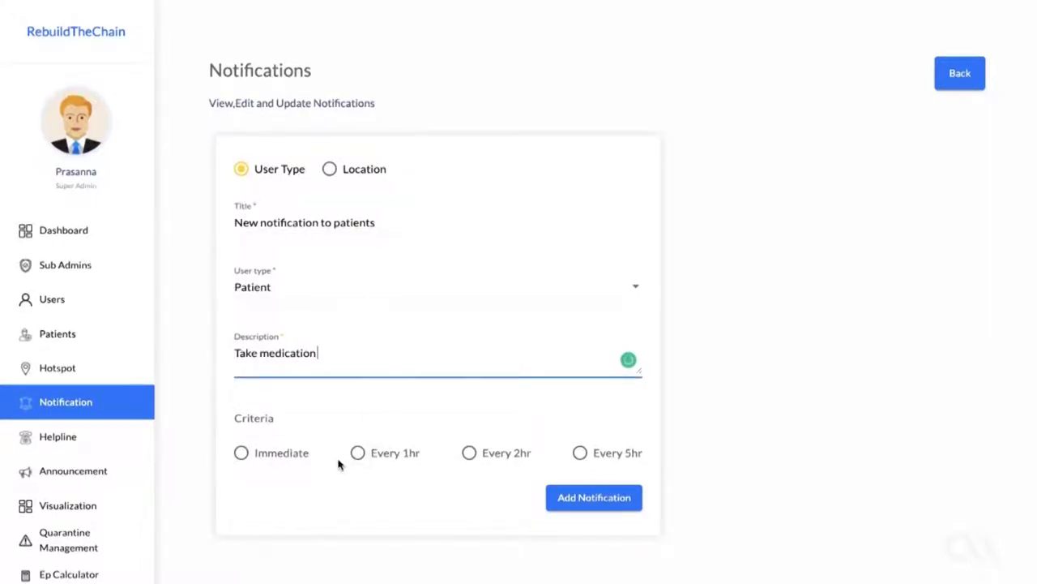
{"action": "left_click", "coordinate": [585, 458]}
{"action": "left_click", "coordinate": [597, 498]}
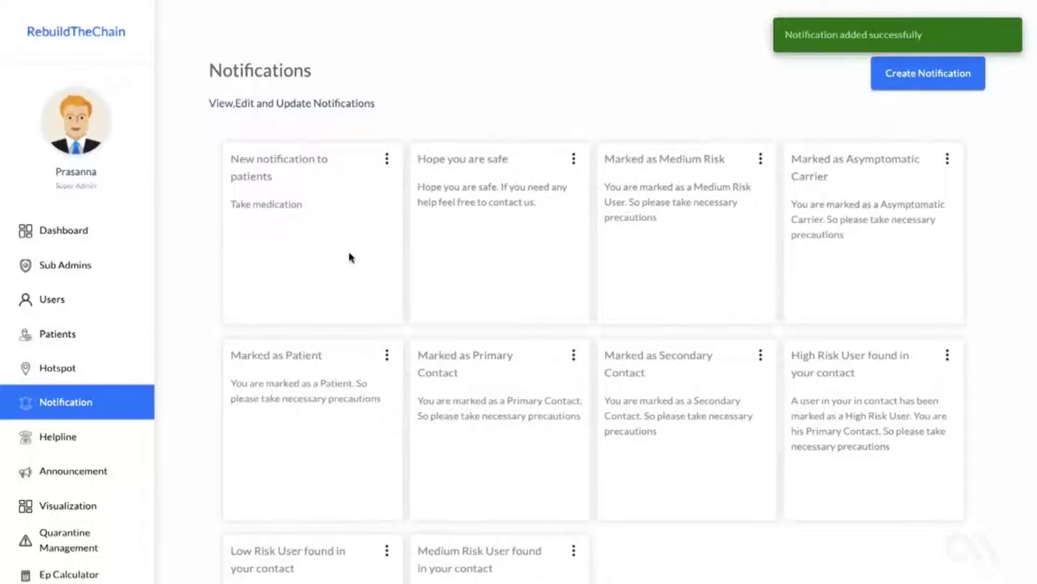
{"action": "scroll", "coordinate": [334, 211], "scroll_direction": "down", "scroll_amount": 1}
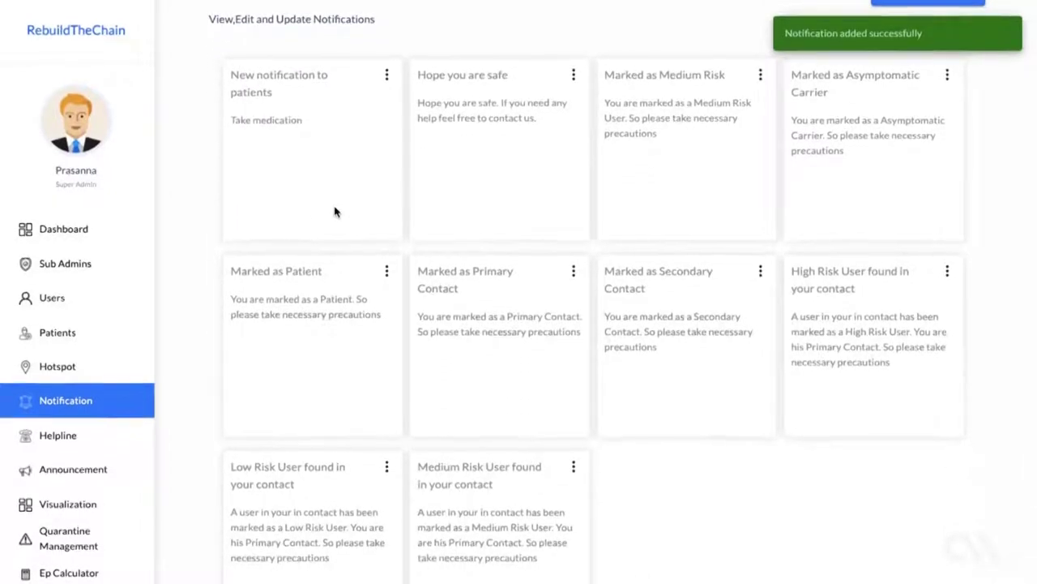
{"action": "scroll", "coordinate": [334, 211], "scroll_direction": "up", "scroll_amount": 1}
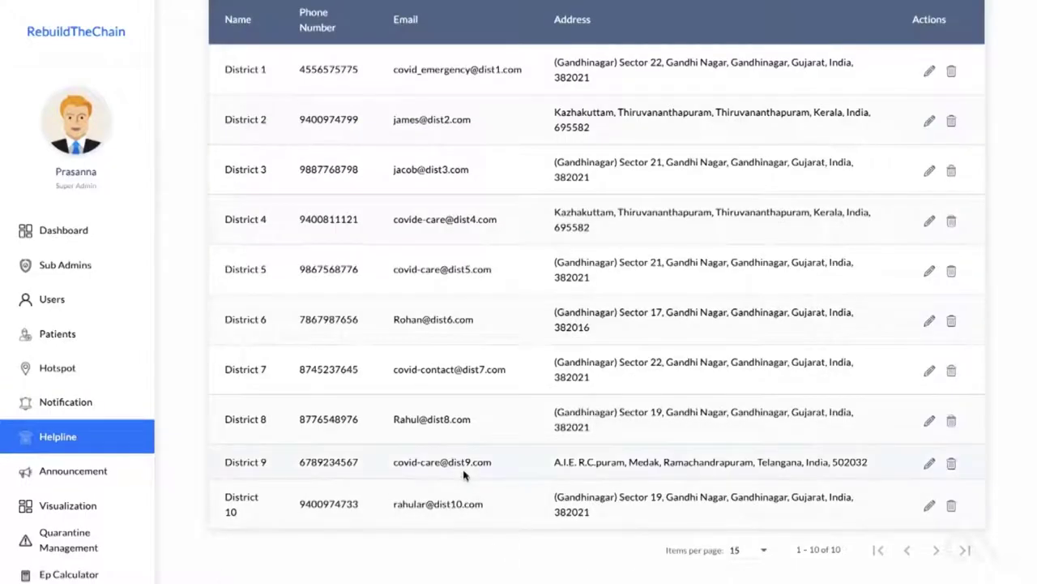
Step: Scroll through the district helpline table down to District 10
{"action": "scroll", "coordinate": [463, 474], "scroll_direction": "up", "scroll_amount": 3}
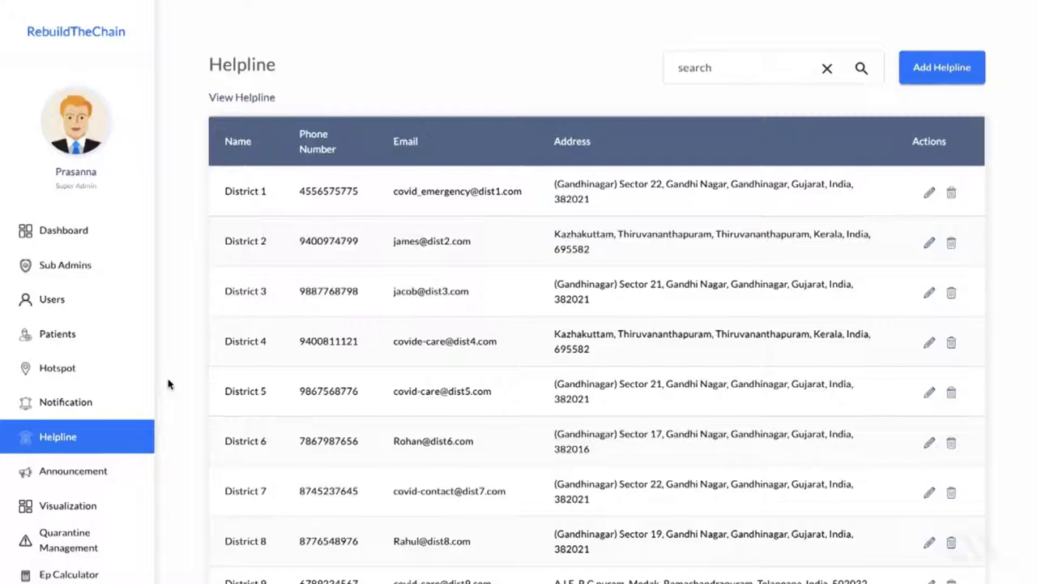
{"action": "scroll", "coordinate": [168, 384], "scroll_direction": "down", "scroll_amount": 2}
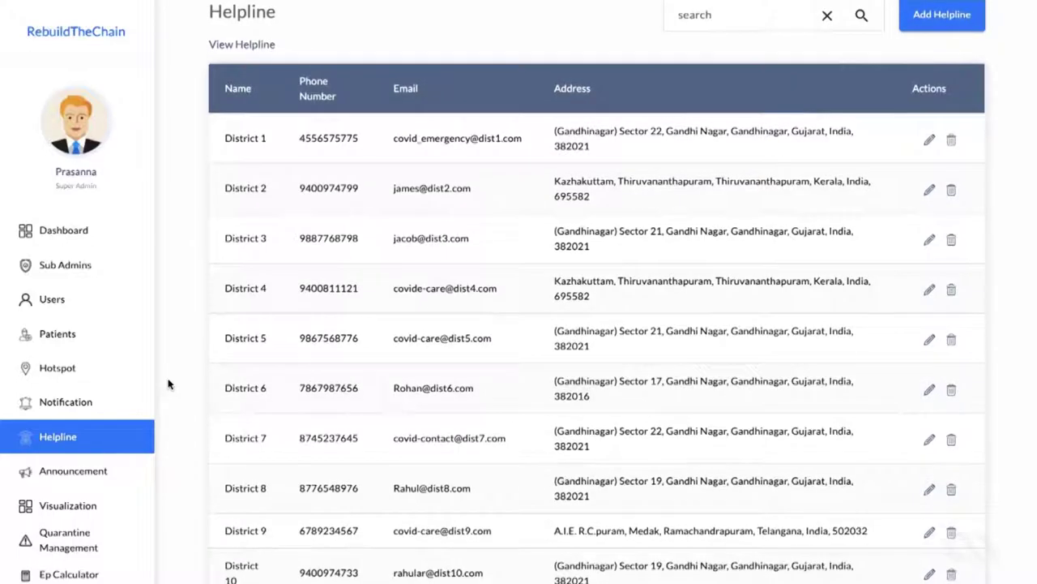
{"action": "scroll", "coordinate": [168, 383], "scroll_direction": "down", "scroll_amount": 1}
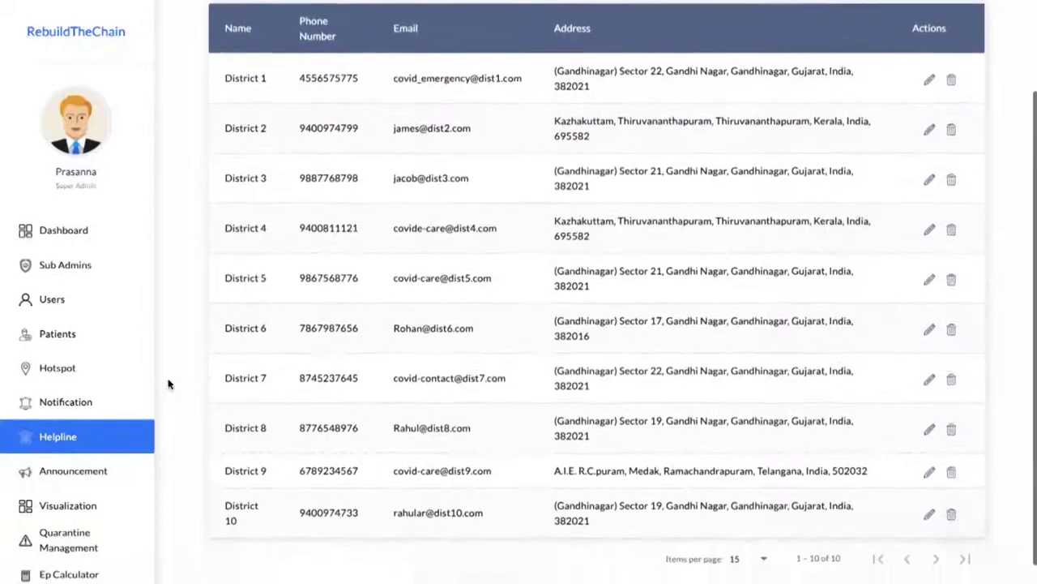
{"action": "scroll", "coordinate": [168, 383], "scroll_direction": "up", "scroll_amount": 2}
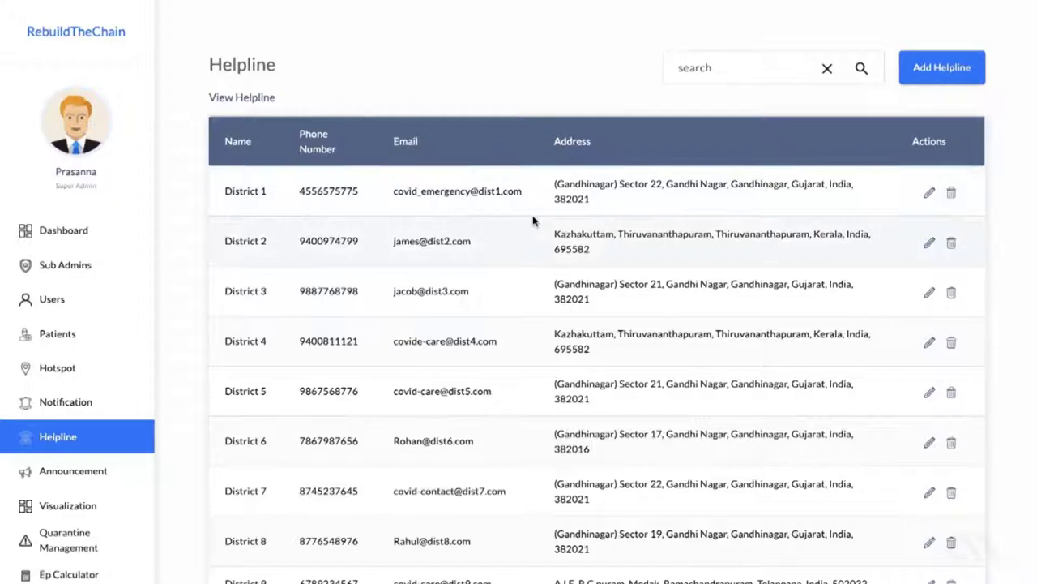
{"action": "scroll", "coordinate": [533, 220], "scroll_direction": "down", "scroll_amount": 1}
{"action": "scroll", "coordinate": [533, 220], "scroll_direction": "down", "scroll_amount": 1}
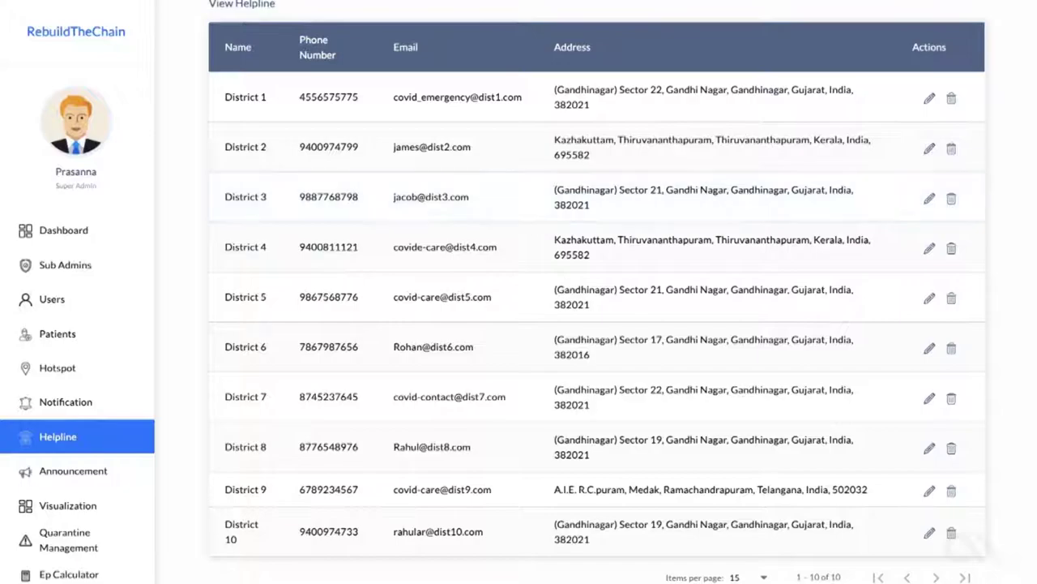
Step: Show the Announcements page with its three published updates
{"action": "left_click", "coordinate": [117, 469]}
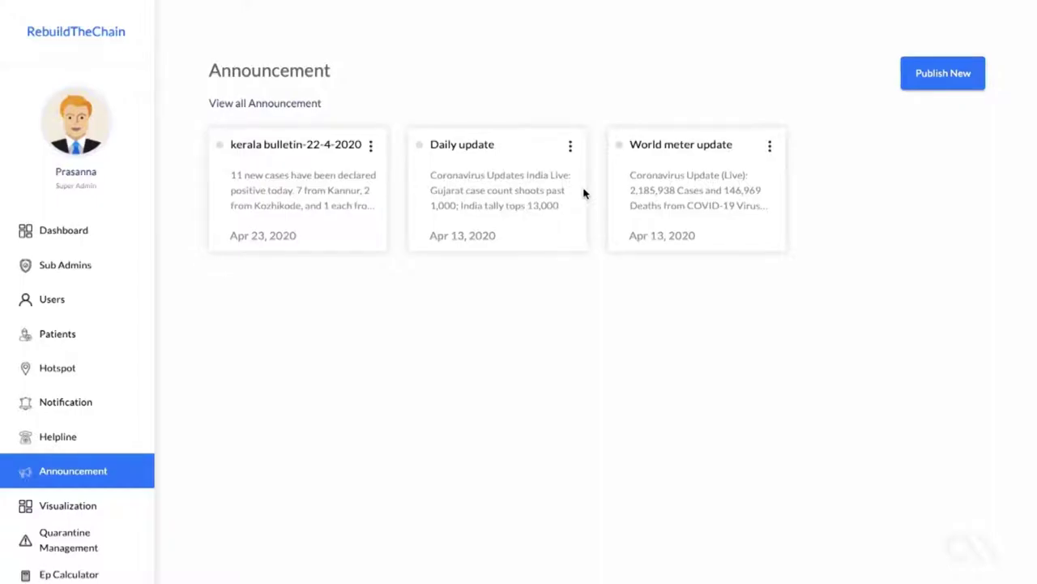
{"action": "left_click", "coordinate": [58, 509]}
Step: Pan the 3-D case map and check a yellow bar's tooltip: 1 point, 45 cases
{"action": "left_click_drag", "start_coordinate": [378, 361], "coordinate": [346, 381]}
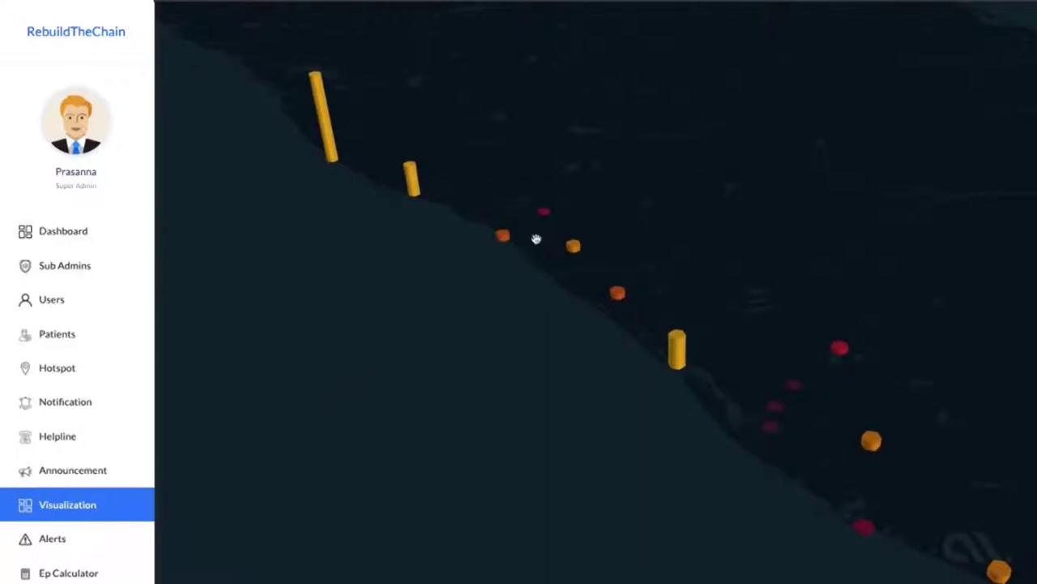
{"action": "left_click", "coordinate": [970, 531]}
{"action": "left_click_drag", "start_coordinate": [969, 531], "coordinate": [806, 562]}
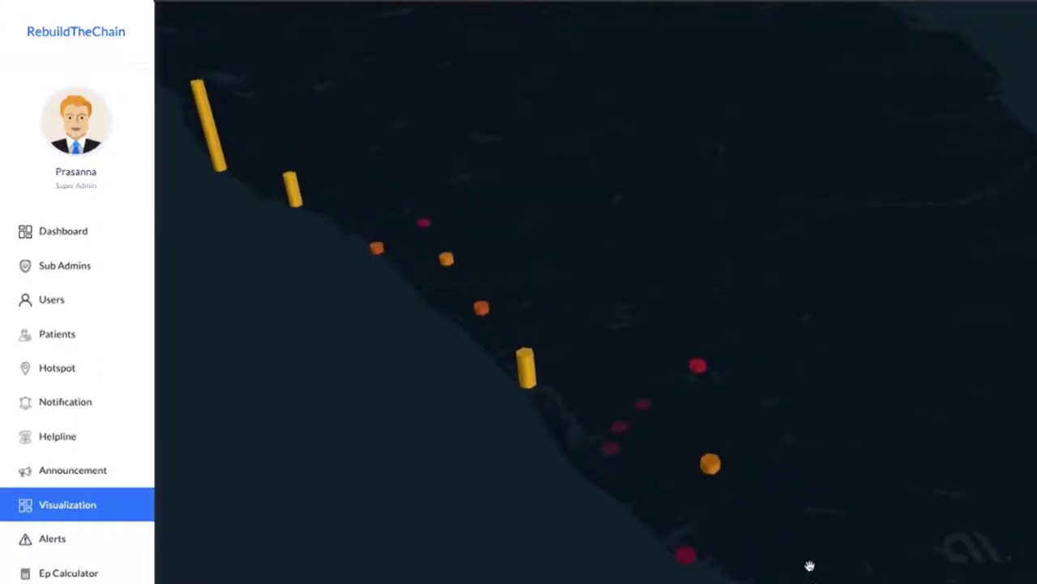
{"action": "left_click_drag", "start_coordinate": [595, 348], "coordinate": [714, 403]}
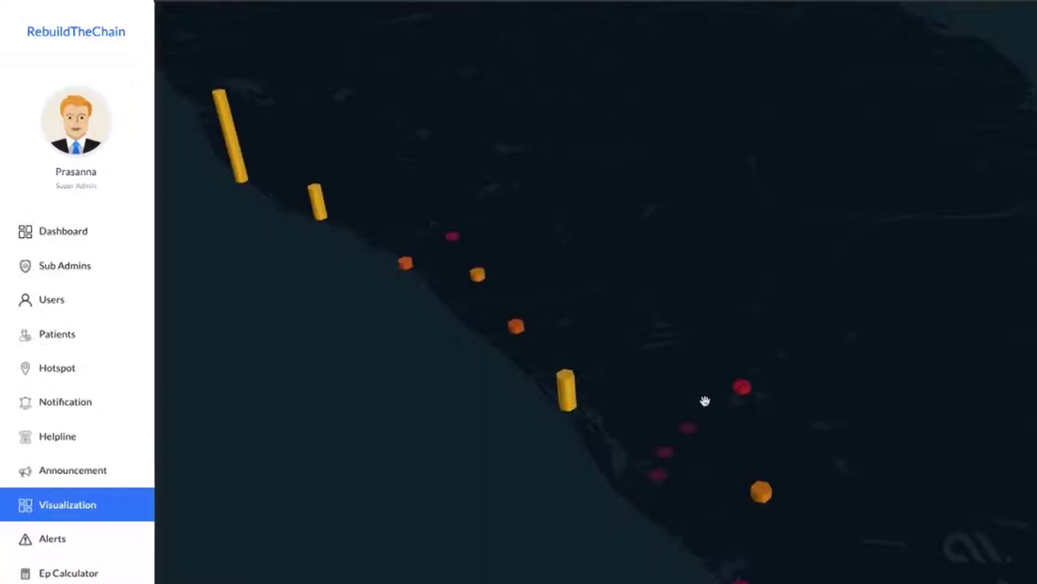
{"action": "mouse_move", "coordinate": [565, 396]}
{"action": "left_click_drag", "start_coordinate": [565, 391], "coordinate": [697, 381]}
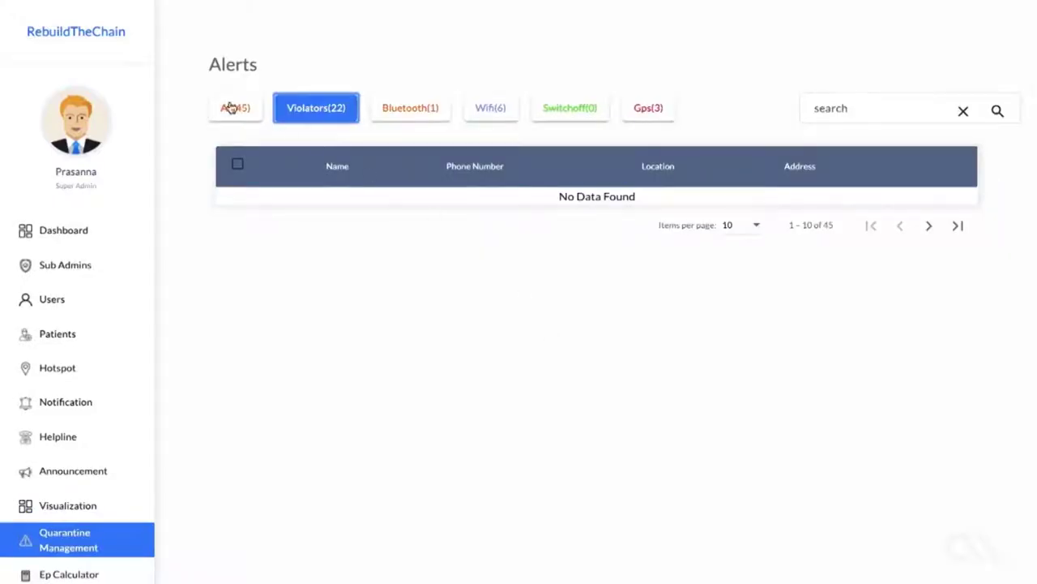
Step: Switch the alerts filter from Violators(22) to All(45) and scan the first ten entries
{"action": "left_click", "coordinate": [231, 107]}
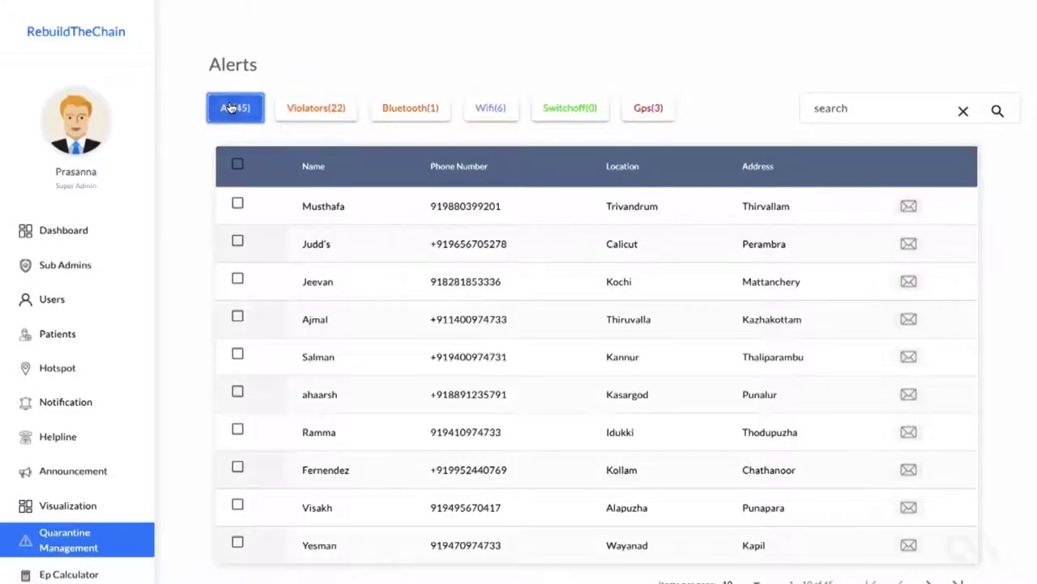
{"action": "scroll", "coordinate": [420, 372], "scroll_direction": "down", "scroll_amount": 2}
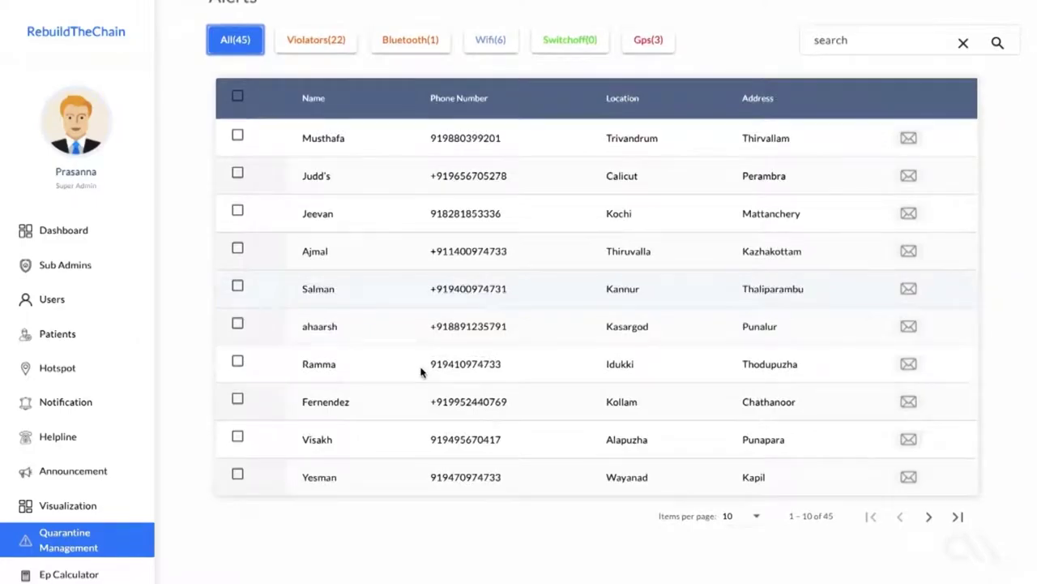
{"action": "scroll", "coordinate": [421, 372], "scroll_direction": "up", "scroll_amount": 2}
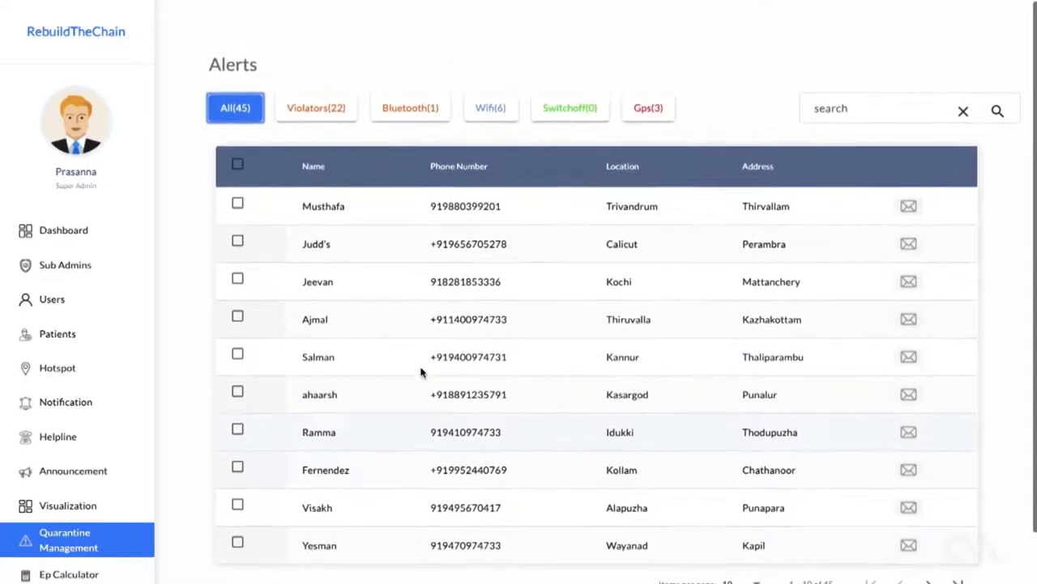
{"action": "left_click", "coordinate": [908, 244]}
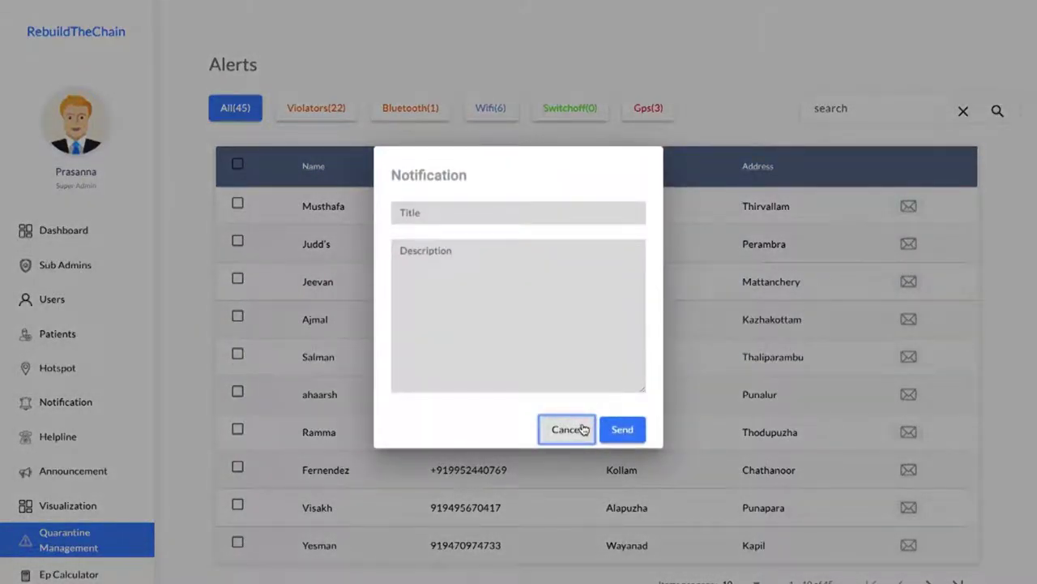
{"action": "left_click", "coordinate": [534, 212]}
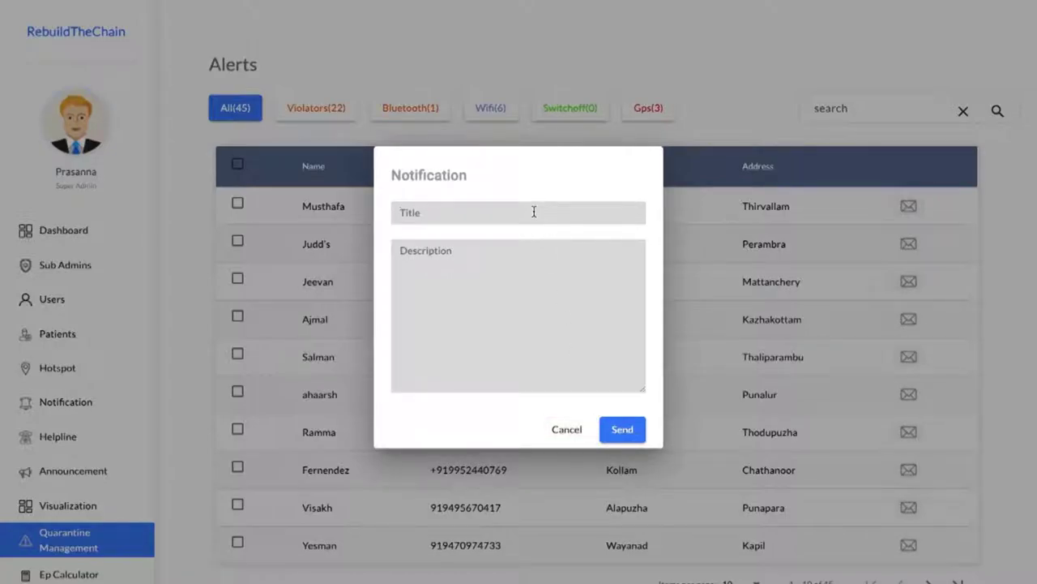
{"action": "type", "text": "Alert"}
{"action": "type", "text": "Stay inside quarantine location"}
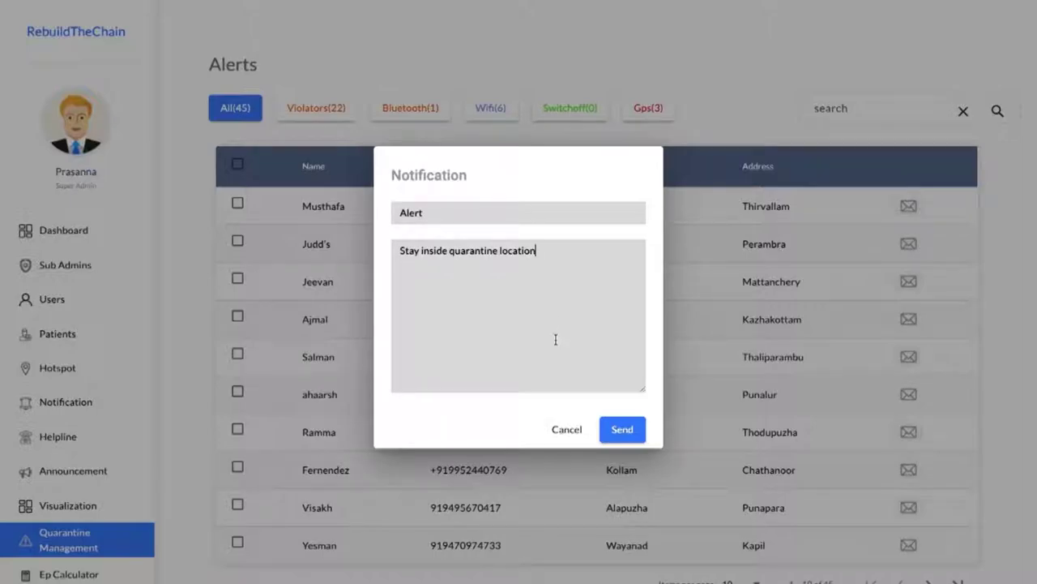
{"action": "left_click", "coordinate": [566, 428]}
Step: Move the alerts table to page 2, showing alerts 11–20 of 45
{"action": "scroll", "coordinate": [566, 428], "scroll_direction": "down", "scroll_amount": 1}
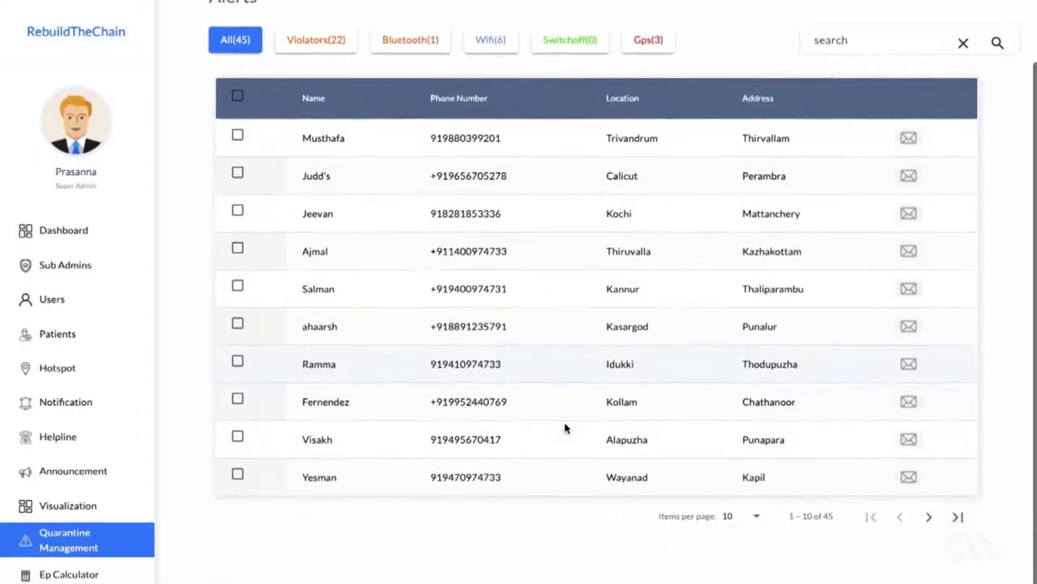
{"action": "scroll", "coordinate": [565, 429], "scroll_direction": "up", "scroll_amount": 1}
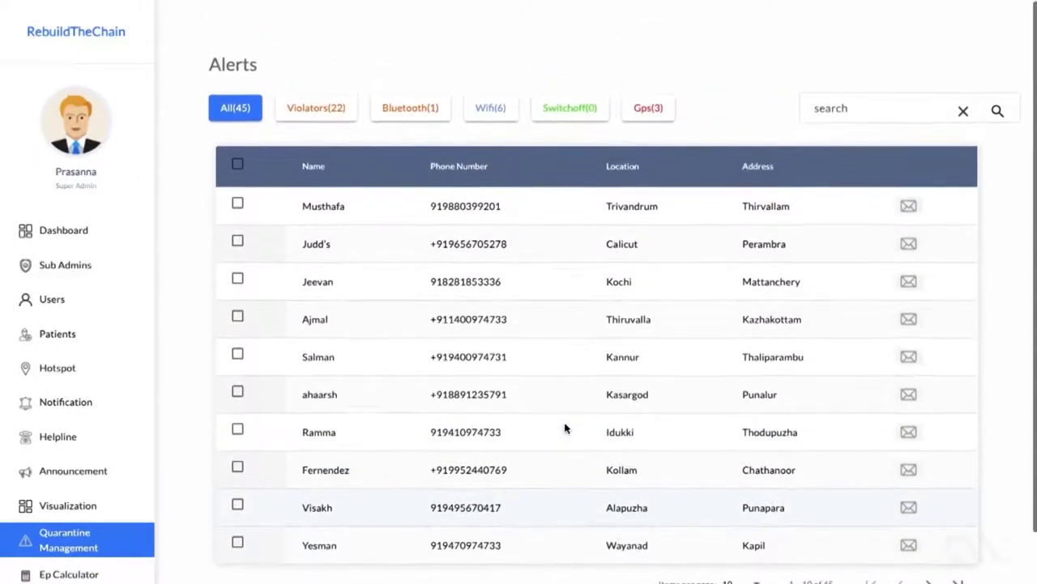
{"action": "scroll", "coordinate": [565, 429], "scroll_direction": "down", "scroll_amount": 1}
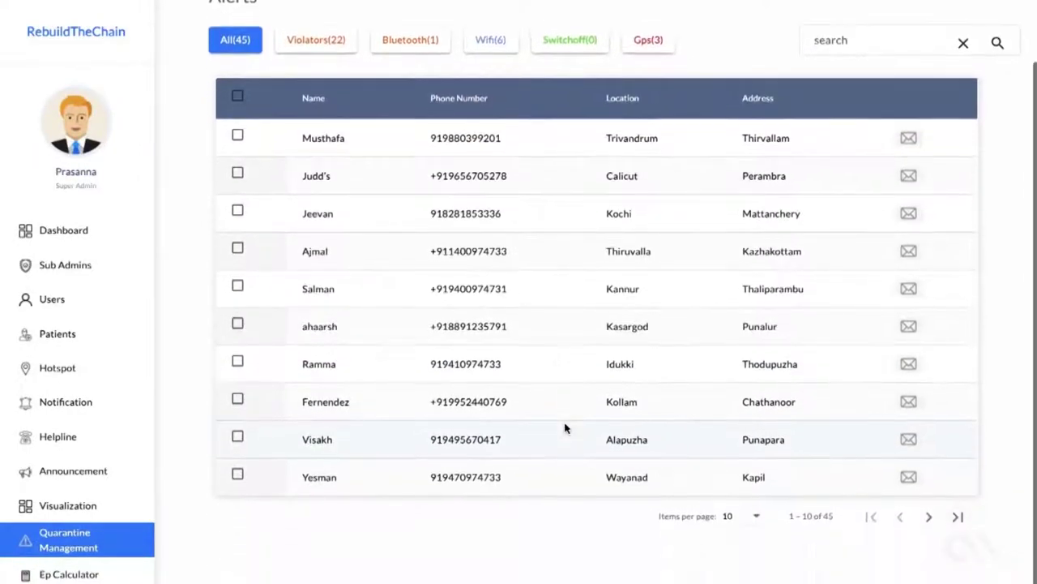
{"action": "left_click", "coordinate": [929, 517]}
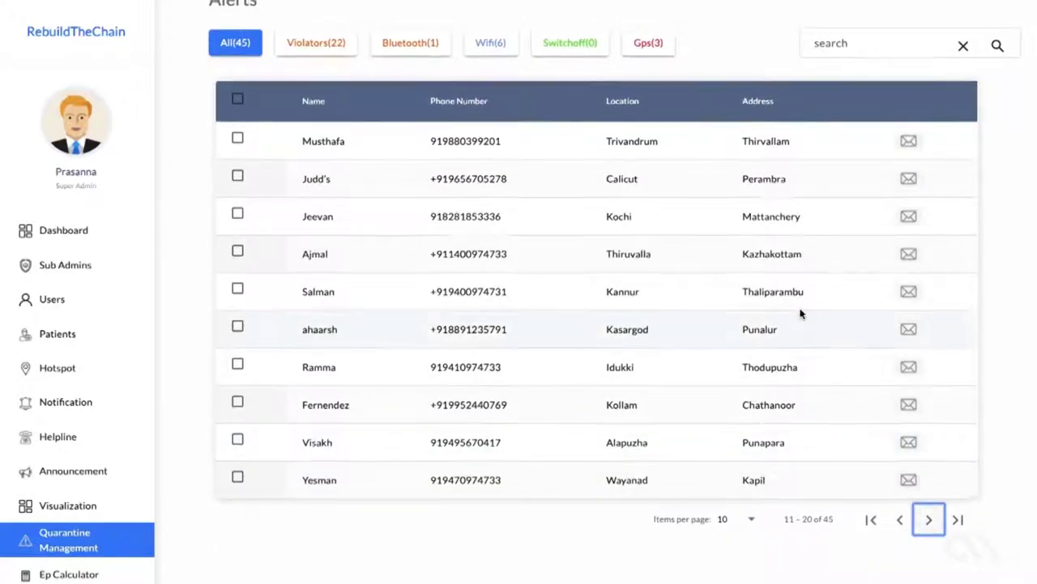
{"action": "scroll", "coordinate": [799, 313], "scroll_direction": "up", "scroll_amount": 1}
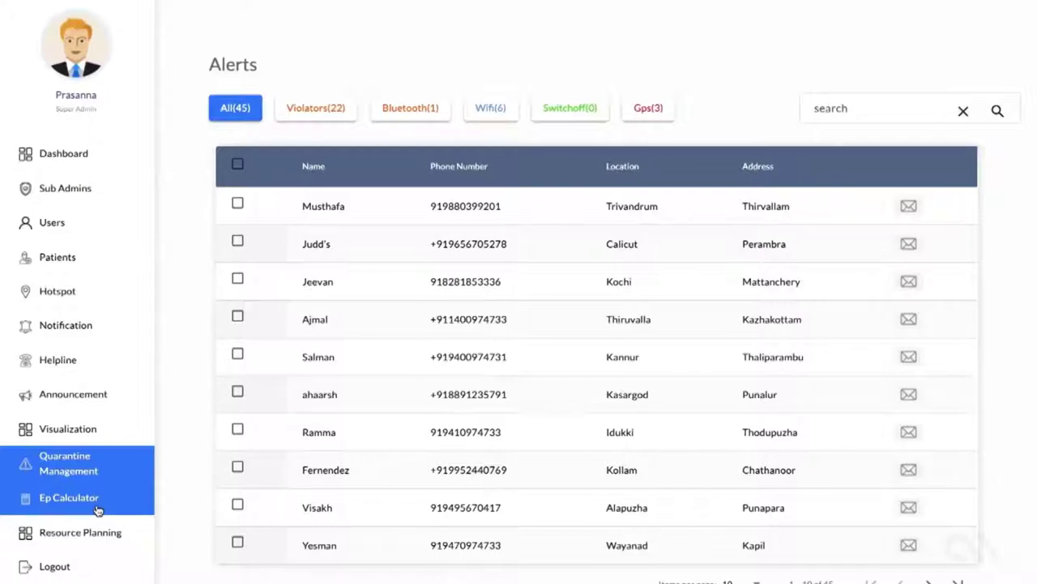
Step: Open the epidemic calculator and set the transmission decrease to 35%
{"action": "left_click", "coordinate": [97, 508]}
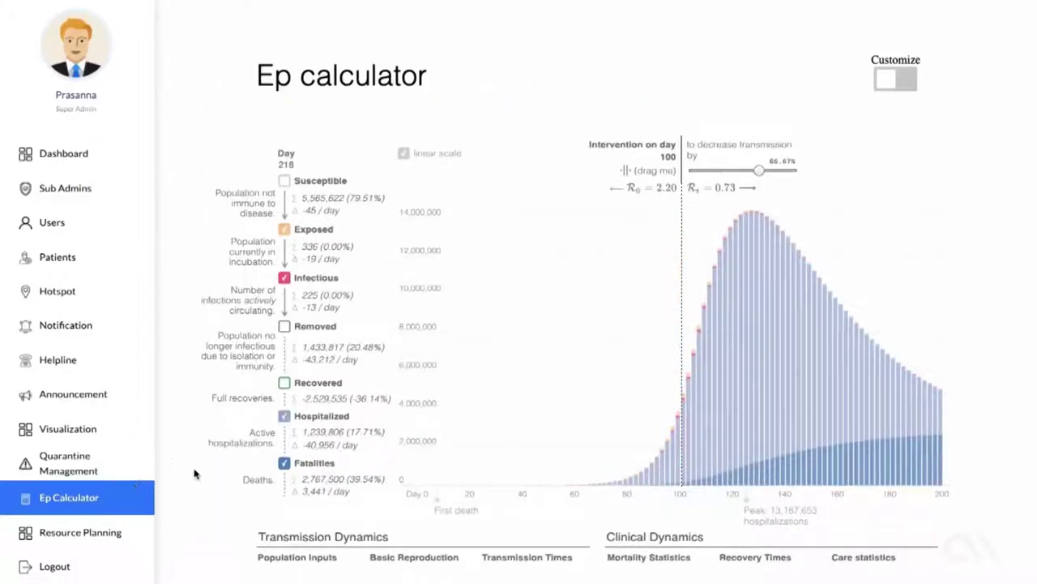
{"action": "scroll", "coordinate": [194, 474], "scroll_direction": "down", "scroll_amount": 1}
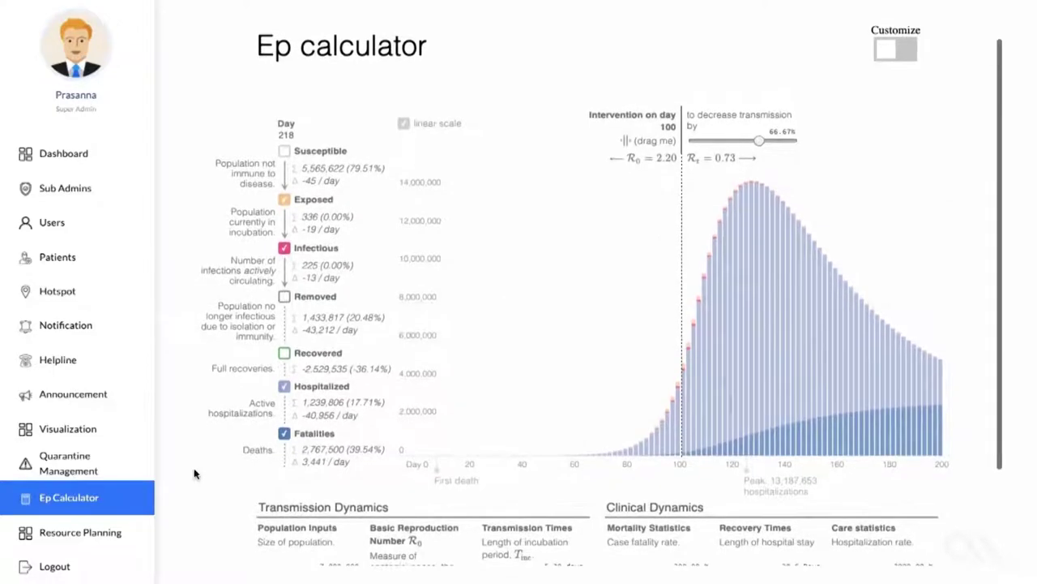
{"action": "scroll", "coordinate": [195, 474], "scroll_direction": "down", "scroll_amount": 2}
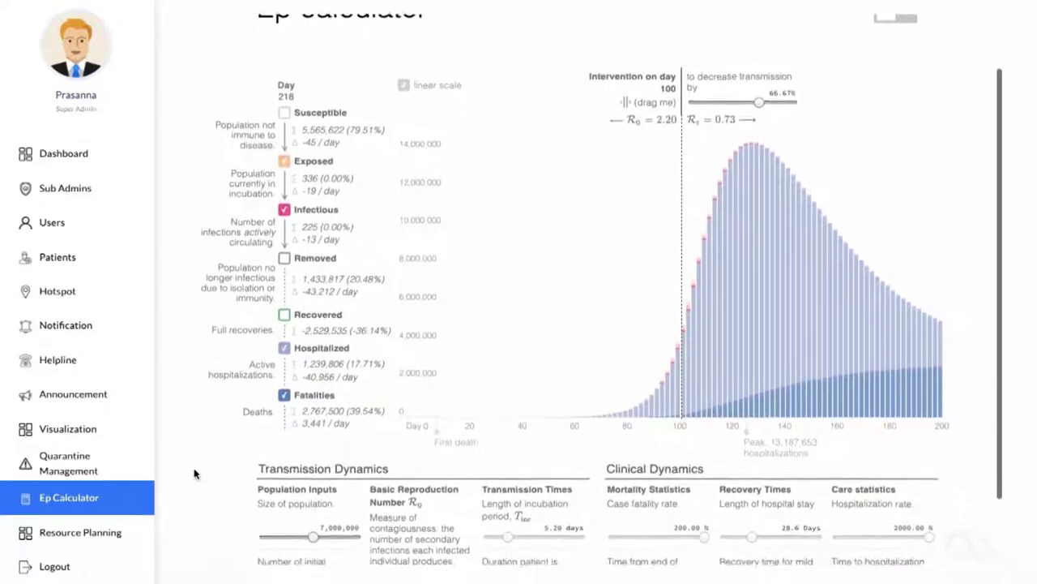
{"action": "scroll", "coordinate": [194, 474], "scroll_direction": "down", "scroll_amount": 1}
{"action": "scroll", "coordinate": [194, 475], "scroll_direction": "up", "scroll_amount": 2}
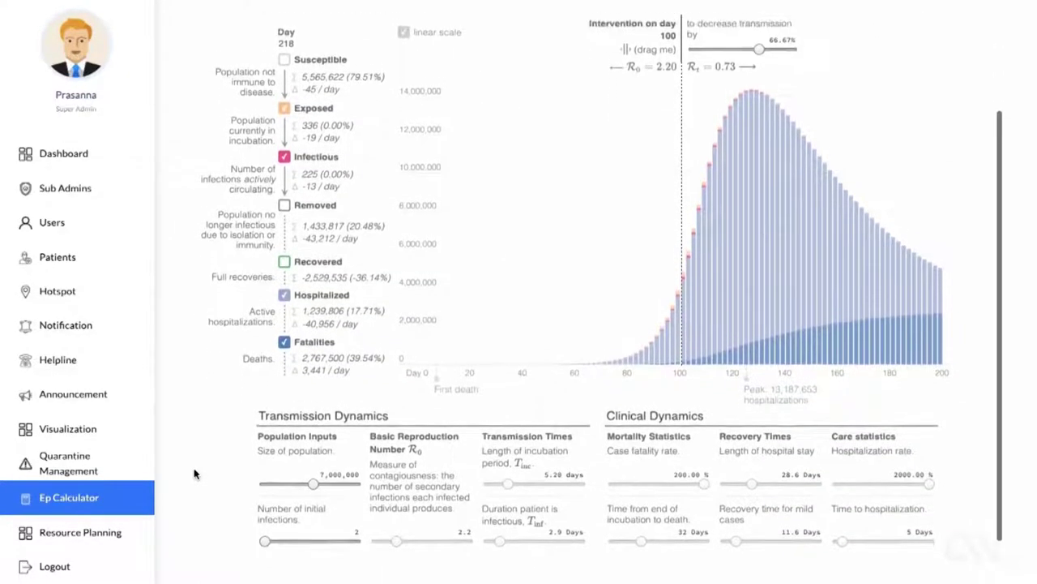
{"action": "scroll", "coordinate": [195, 474], "scroll_direction": "up", "scroll_amount": 1}
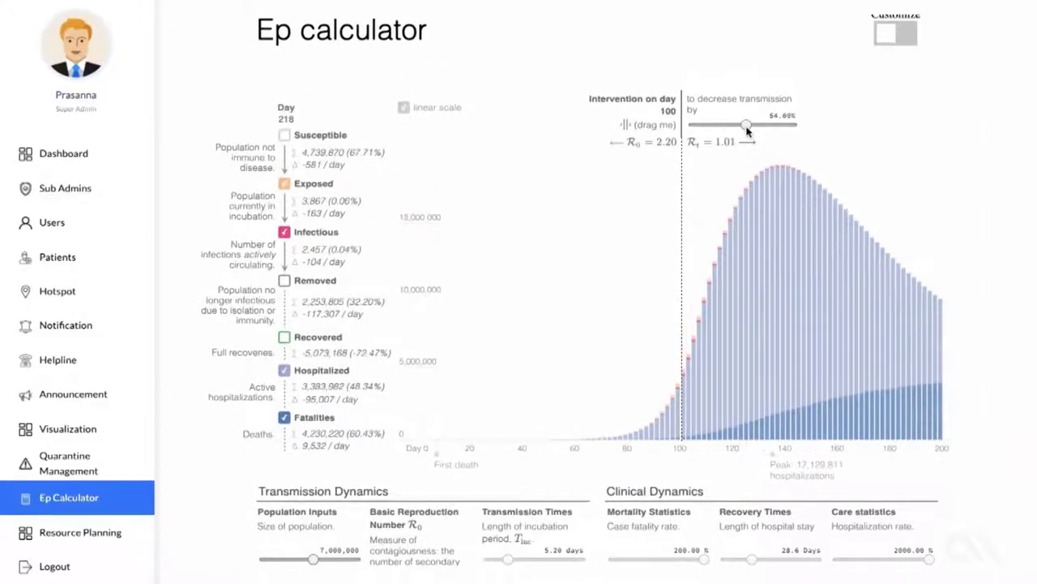
{"action": "left_click_drag", "start_coordinate": [747, 132], "coordinate": [729, 129]}
Step: Lower the model population to 2,841,947 and go to Resource Planning
{"action": "scroll", "coordinate": [638, 324], "scroll_direction": "down", "scroll_amount": 1}
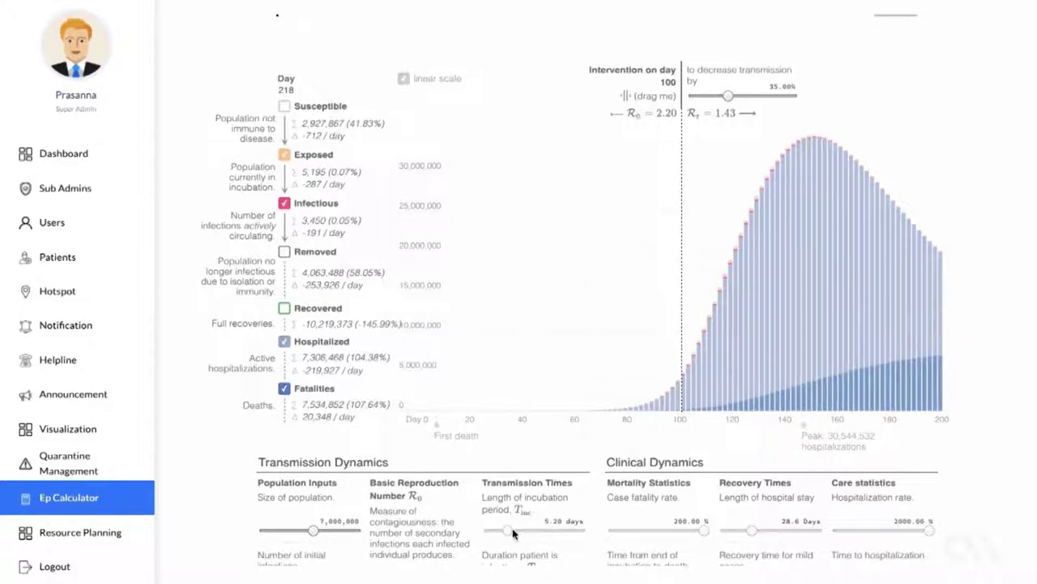
{"action": "left_click_drag", "start_coordinate": [312, 532], "coordinate": [309, 531]}
{"action": "scroll", "coordinate": [308, 532], "scroll_direction": "down", "scroll_amount": 1}
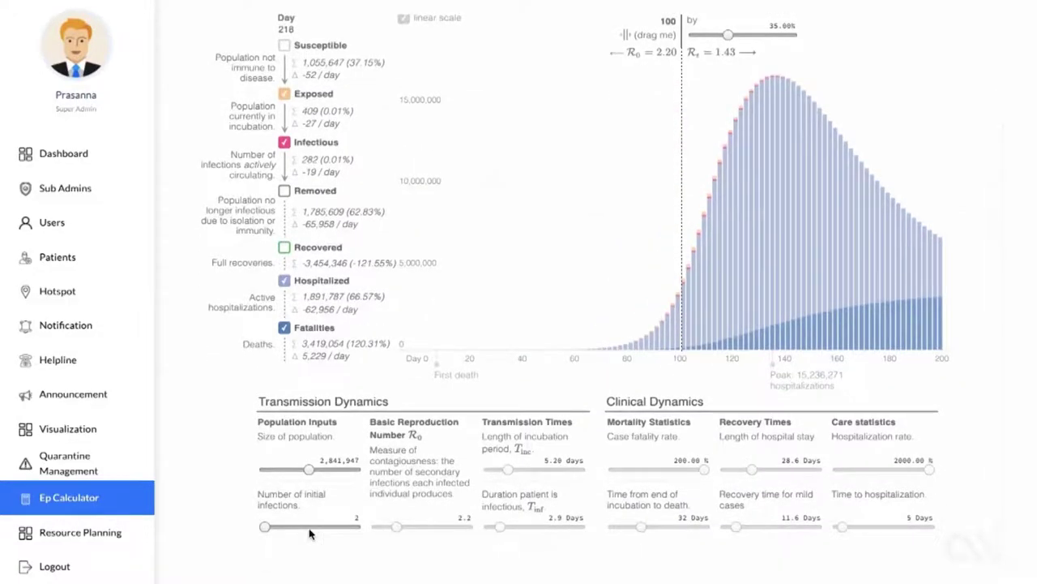
{"action": "scroll", "coordinate": [309, 531], "scroll_direction": "up", "scroll_amount": 2}
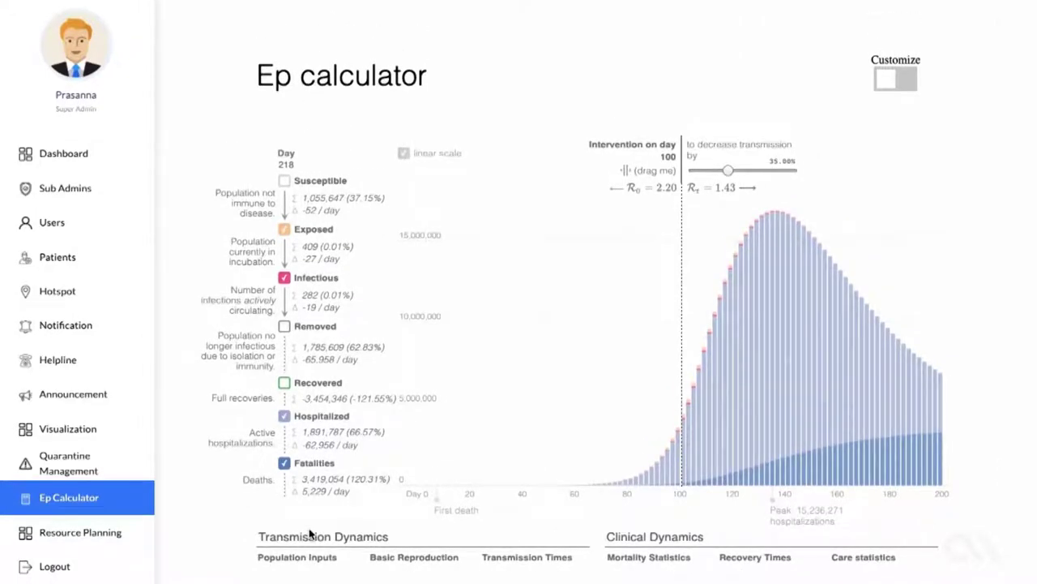
{"action": "left_click", "coordinate": [101, 532]}
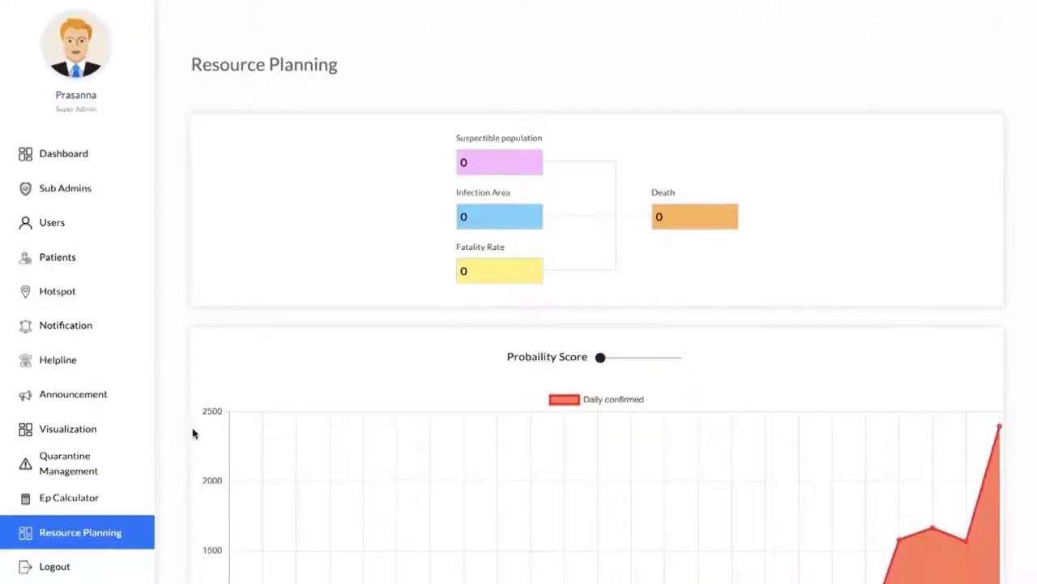
Step: Raise the first daily confirmed forecast chart's Probability Score slider to 70
{"action": "scroll", "coordinate": [194, 434], "scroll_direction": "down", "scroll_amount": 3}
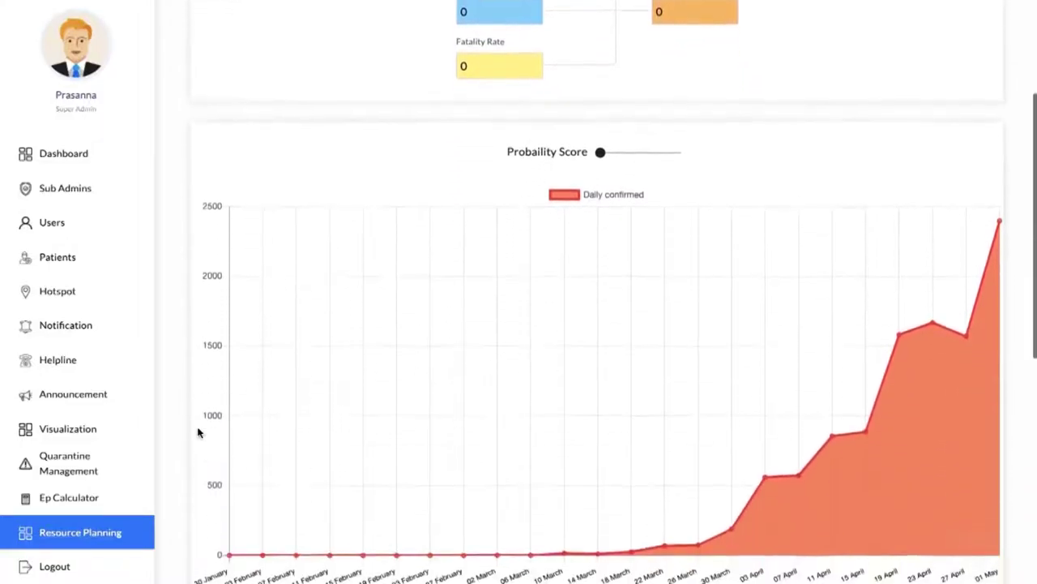
{"action": "scroll", "coordinate": [197, 431], "scroll_direction": "down", "scroll_amount": 2}
{"action": "left_click", "coordinate": [613, 44]}
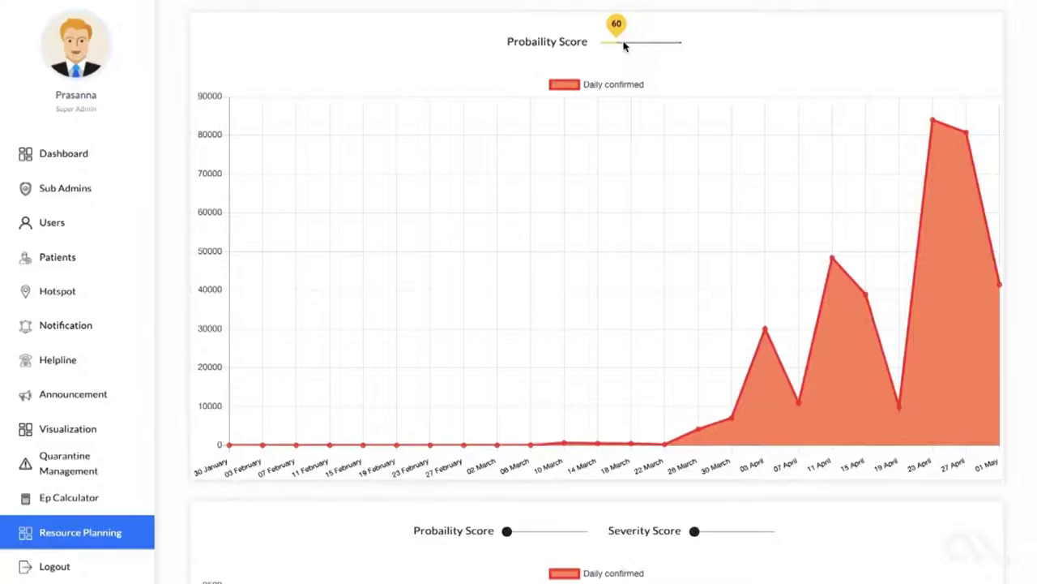
{"action": "left_click", "coordinate": [632, 46]}
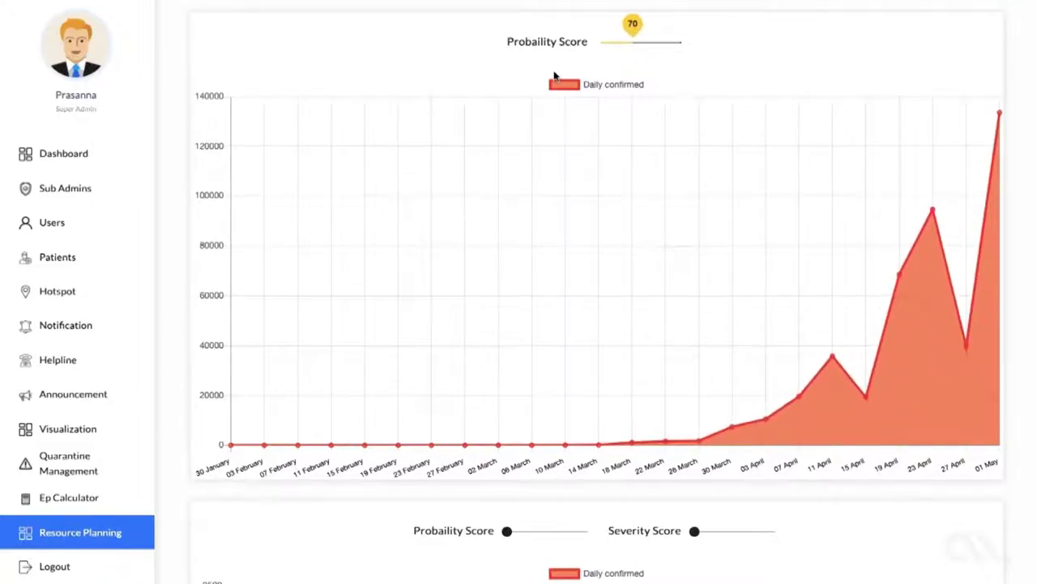
Step: Set the second forecast chart's Probability Score slider to 60
{"action": "scroll", "coordinate": [554, 77], "scroll_direction": "down", "scroll_amount": 3}
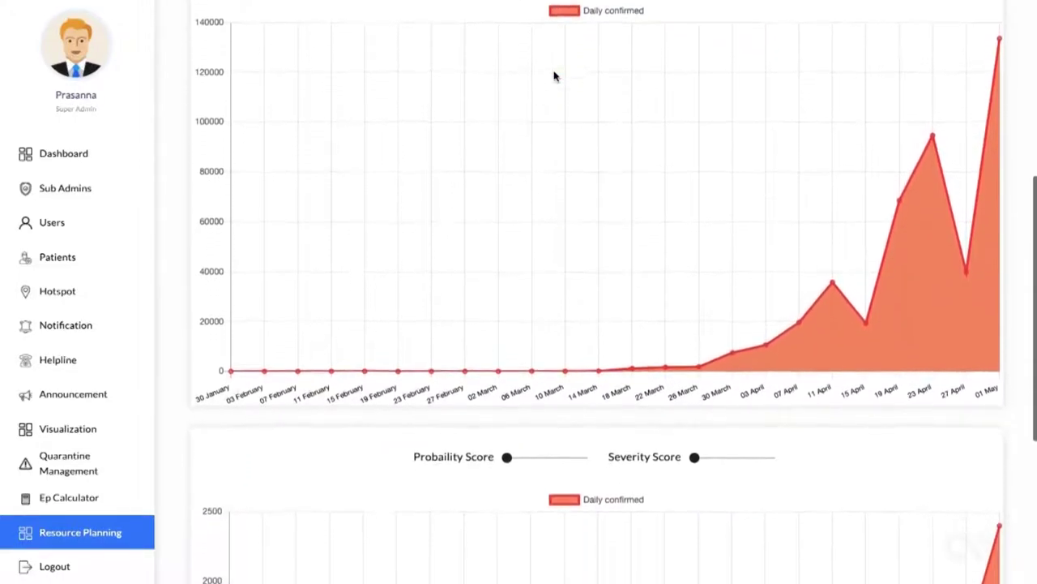
{"action": "scroll", "coordinate": [554, 76], "scroll_direction": "down", "scroll_amount": 3}
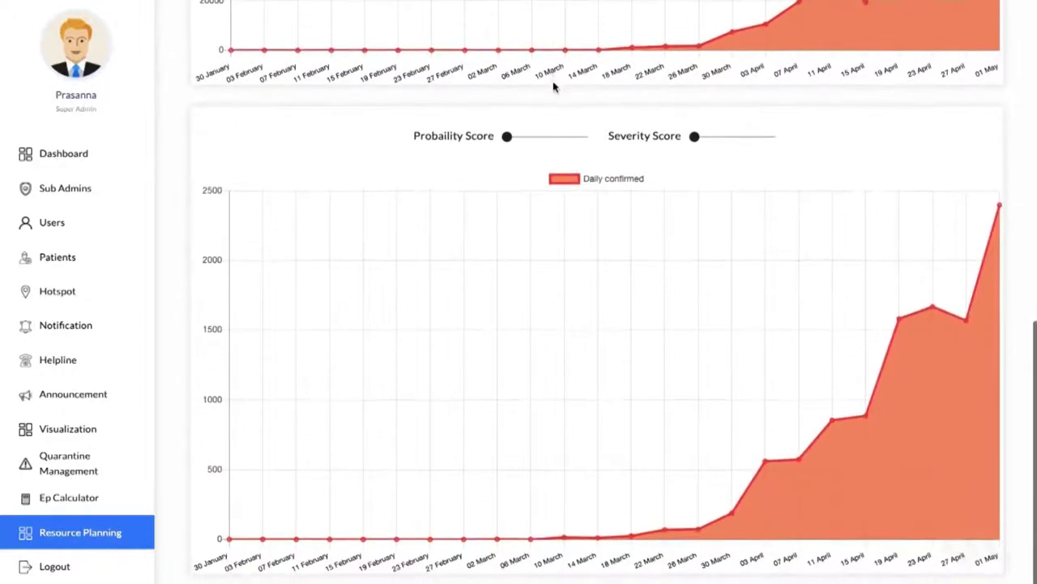
{"action": "left_click", "coordinate": [519, 137]}
{"action": "scroll", "coordinate": [519, 141], "scroll_direction": "down", "scroll_amount": 1}
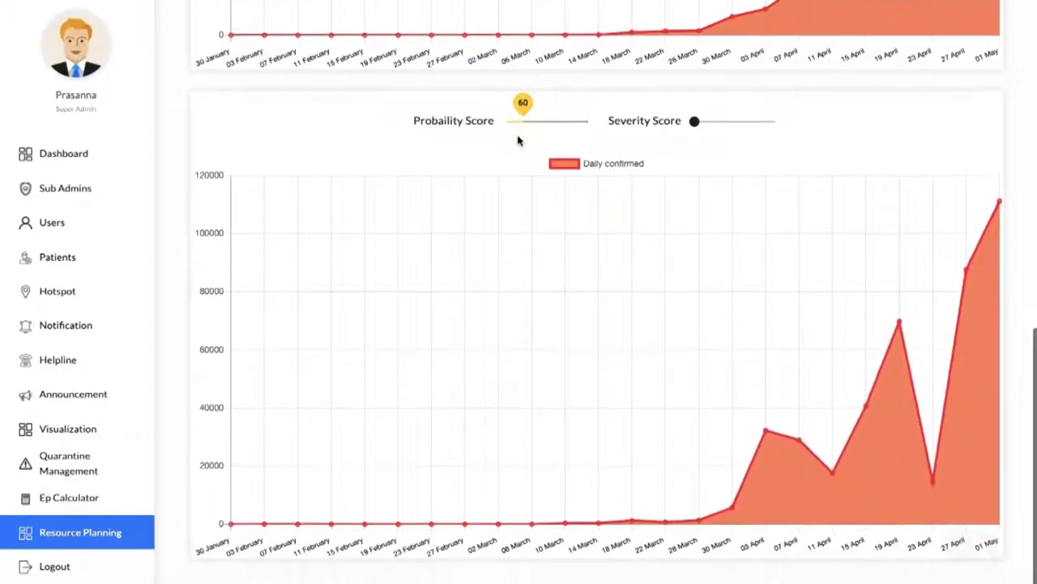
{"action": "scroll", "coordinate": [519, 141], "scroll_direction": "up", "scroll_amount": 5}
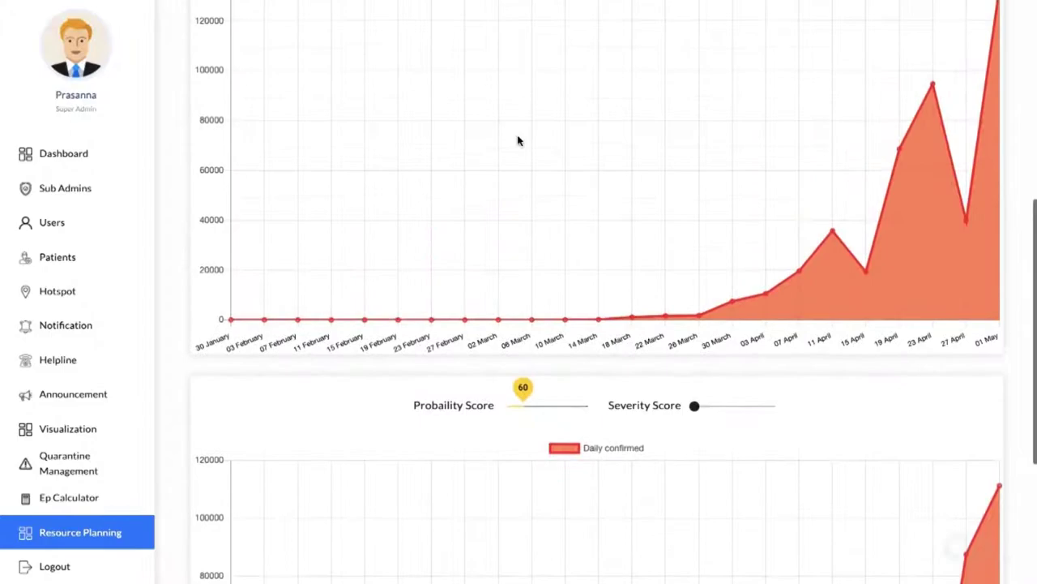
{"action": "scroll", "coordinate": [519, 141], "scroll_direction": "up", "scroll_amount": 4}
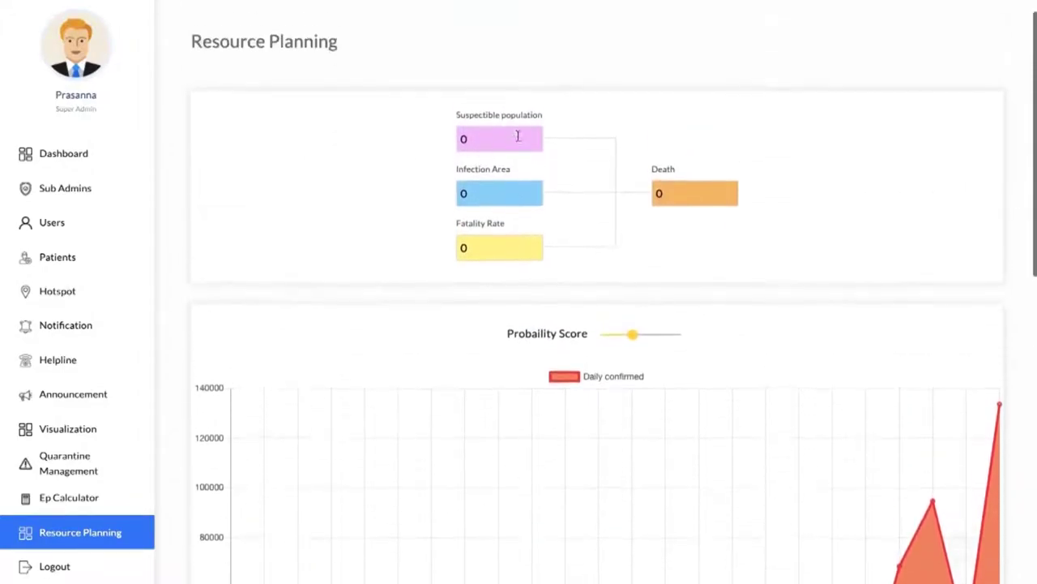